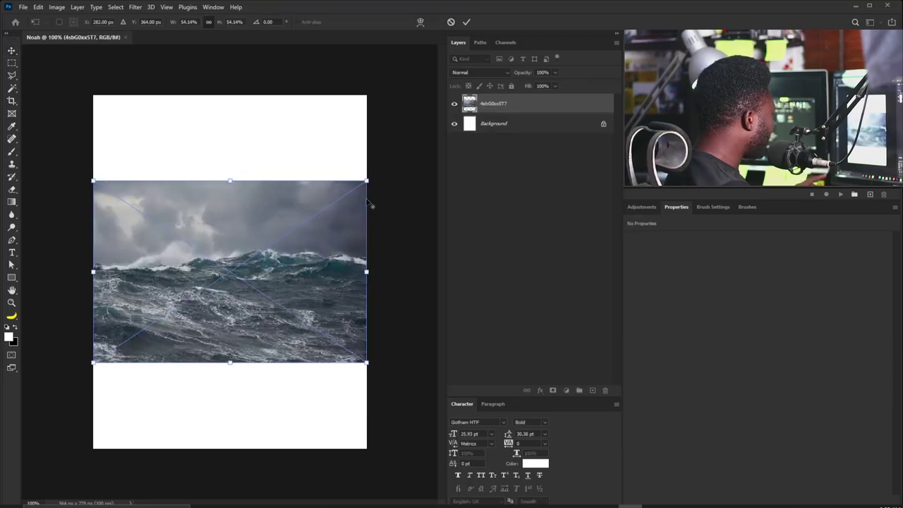
Step: Enlarge the placed sea image to about 84%, fit it to the canvas's lower right corner, and rasterize its layer
{"action": "left_click_drag", "start_coordinate": [374, 179], "coordinate": [458, 154]}
{"action": "left_click_drag", "start_coordinate": [310, 250], "coordinate": [286, 281]}
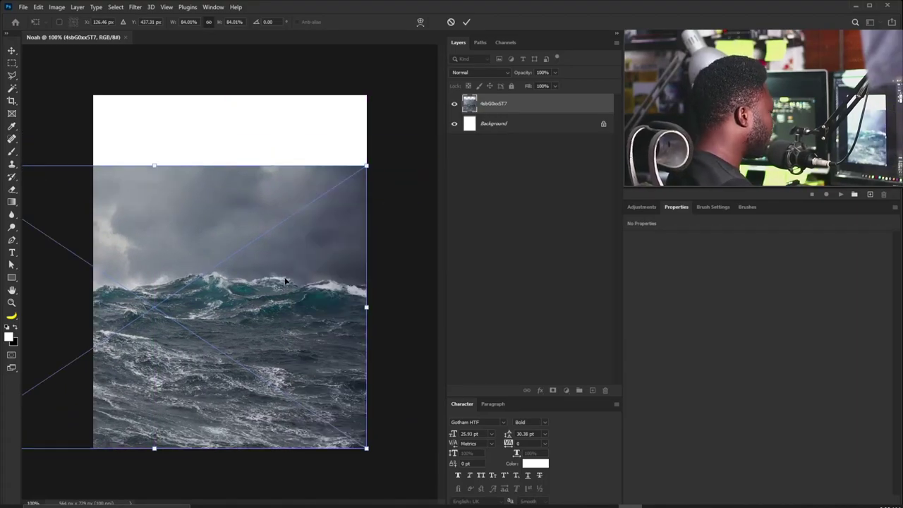
{"action": "key", "text": "Return"}
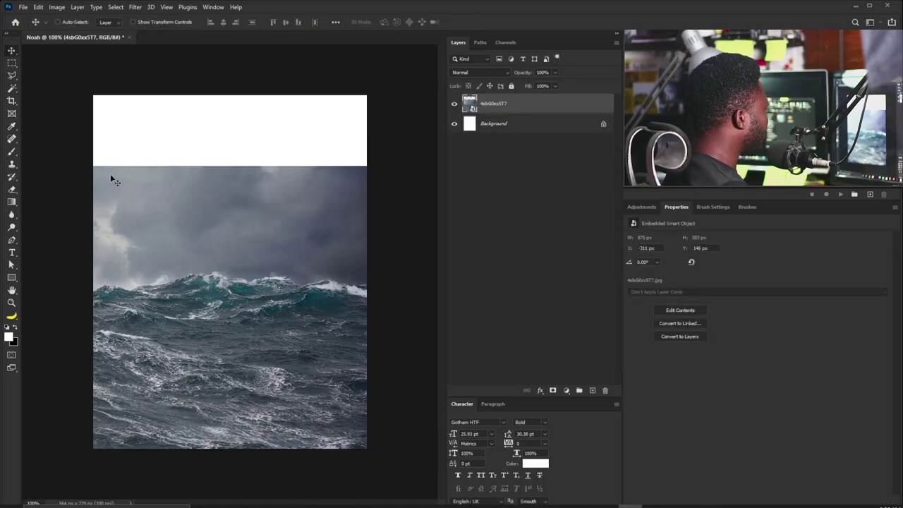
{"action": "right_click", "coordinate": [535, 113]}
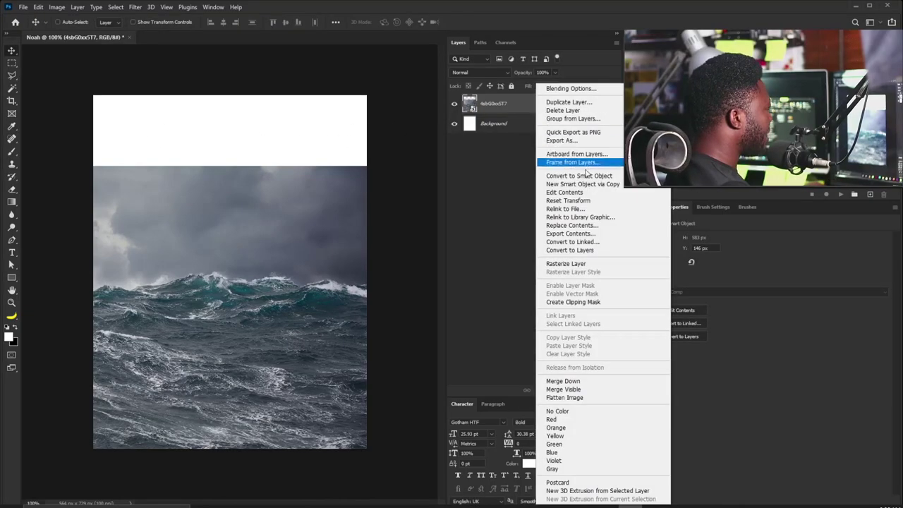
{"action": "left_click", "coordinate": [573, 263]}
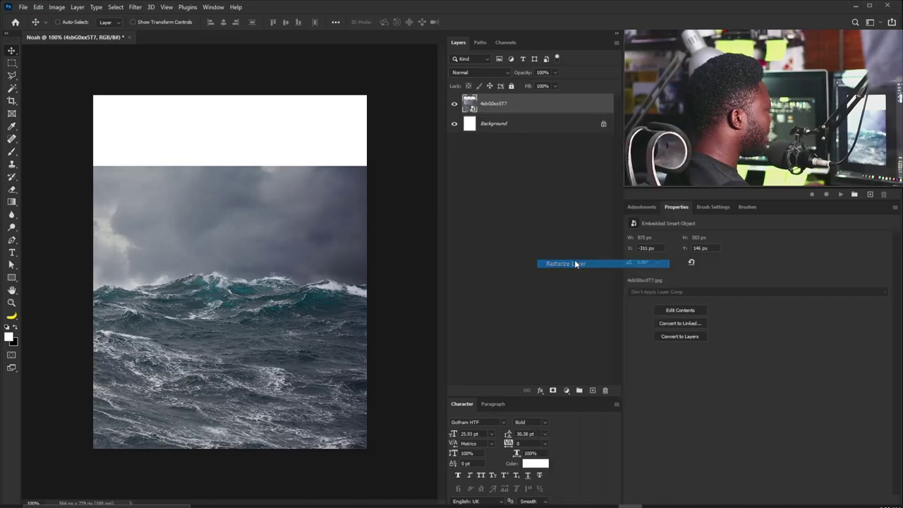
Step: Marquee-select the upper sky across the full canvas width, stretch it to the canvas's upper edge with Content-Aware Scale, and deselect
{"action": "left_click", "coordinate": [9, 65]}
{"action": "left_click", "coordinate": [60, 63]}
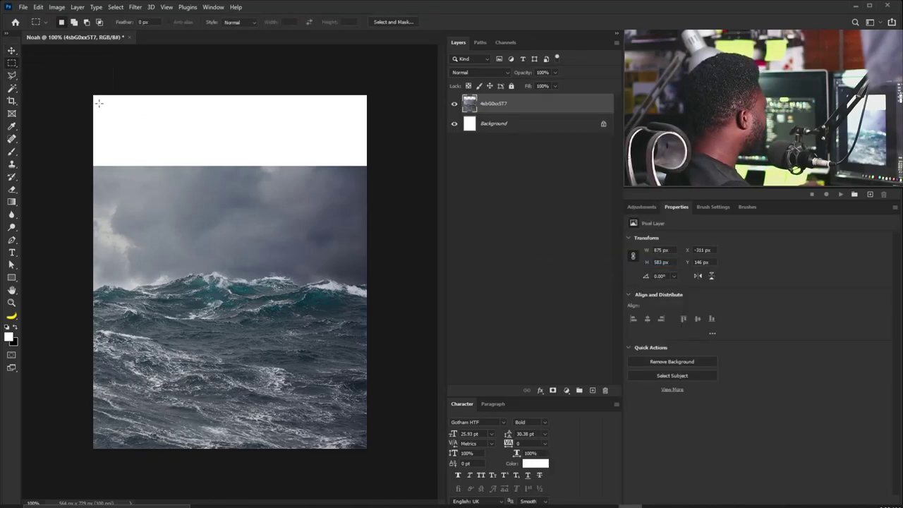
{"action": "left_click_drag", "start_coordinate": [94, 157], "coordinate": [368, 253]}
{"action": "left_click", "coordinate": [38, 7]}
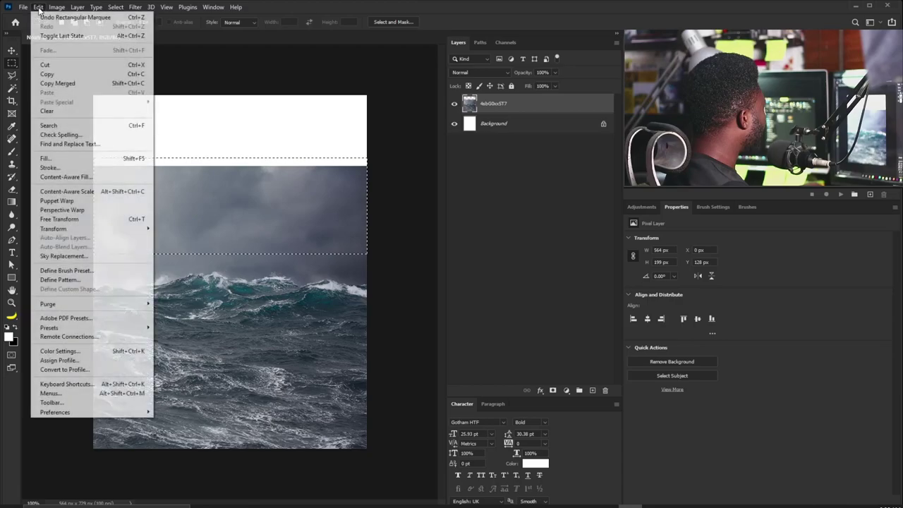
{"action": "left_click", "coordinate": [90, 193]}
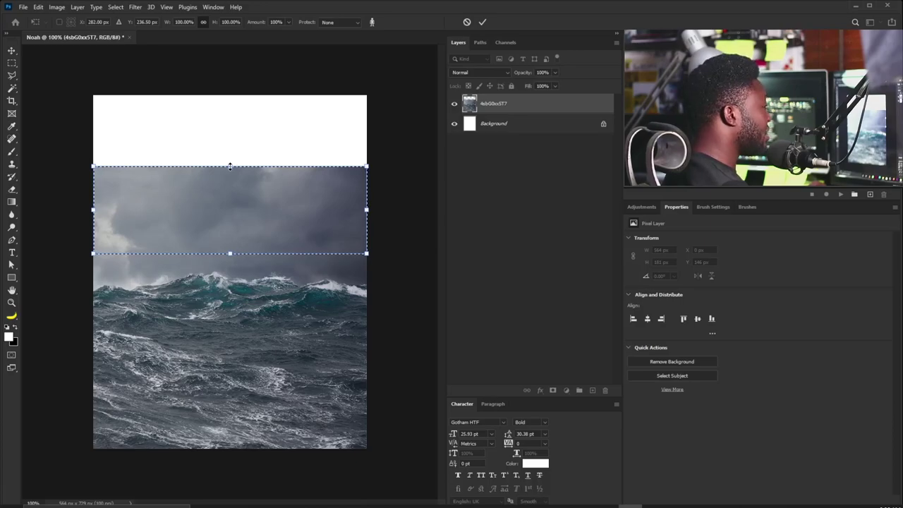
{"action": "left_click_drag", "start_coordinate": [230, 167], "coordinate": [230, 97]}
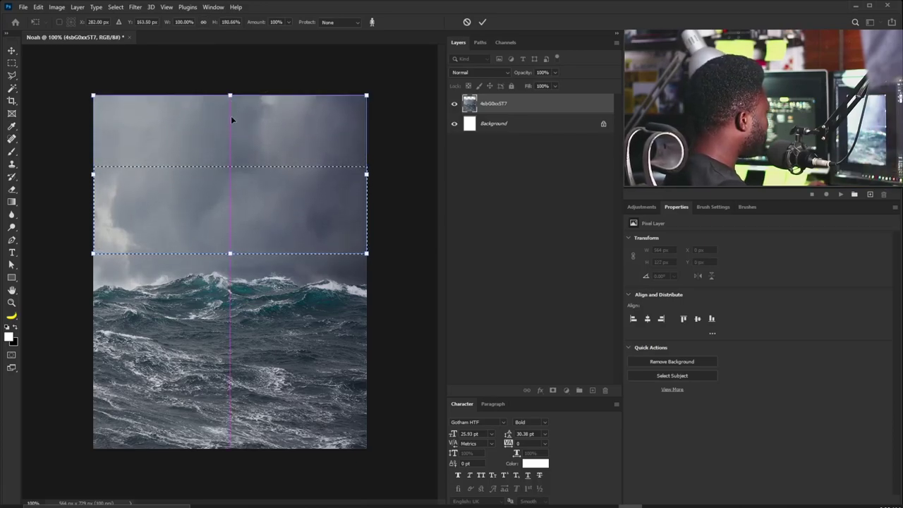
{"action": "key", "text": "Return"}
{"action": "key", "text": "ctrl+d"}
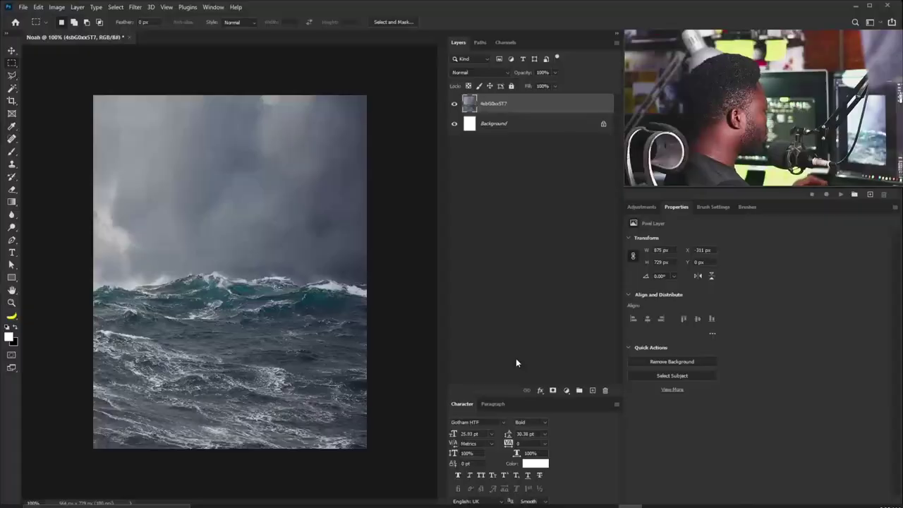
Step: Create a new layer named Cloud above the sea image and activate the Brush tool
{"action": "left_click", "coordinate": [591, 391], "text": "alt"}
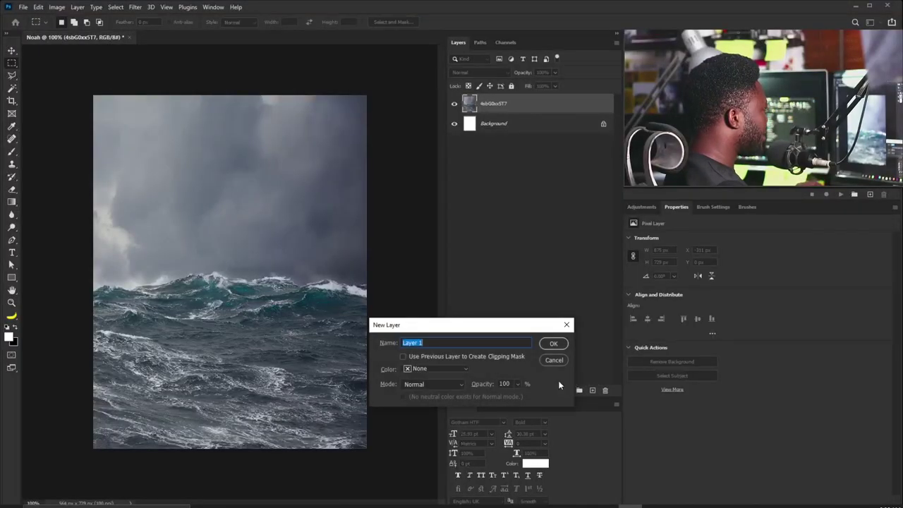
{"action": "type", "text": "Cloud"}
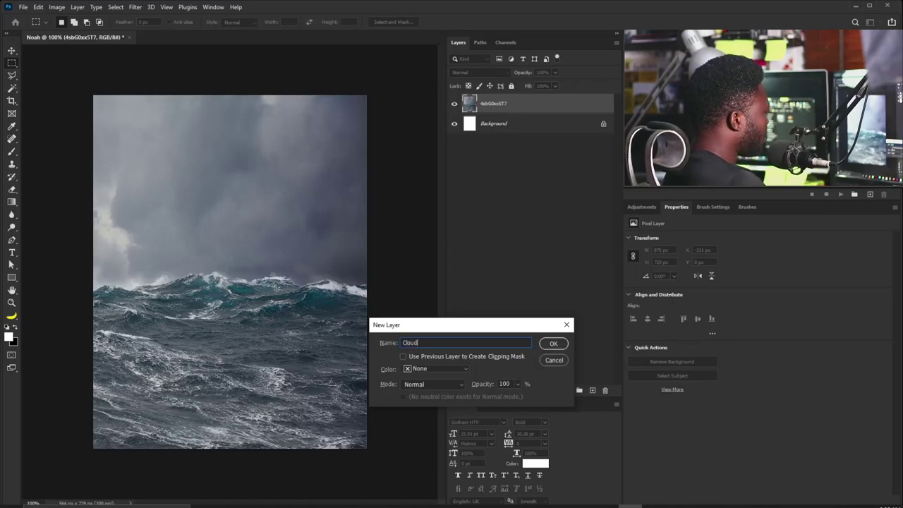
{"action": "key", "text": "Return"}
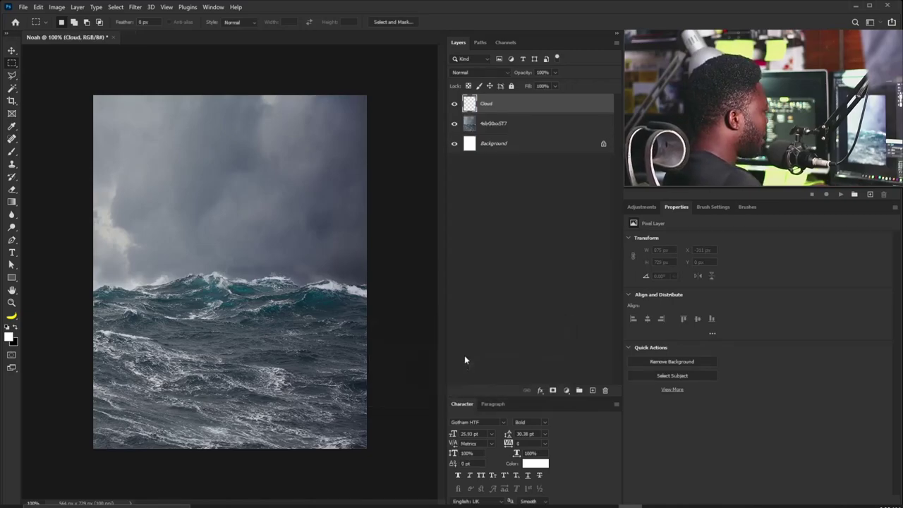
{"action": "key", "text": "b"}
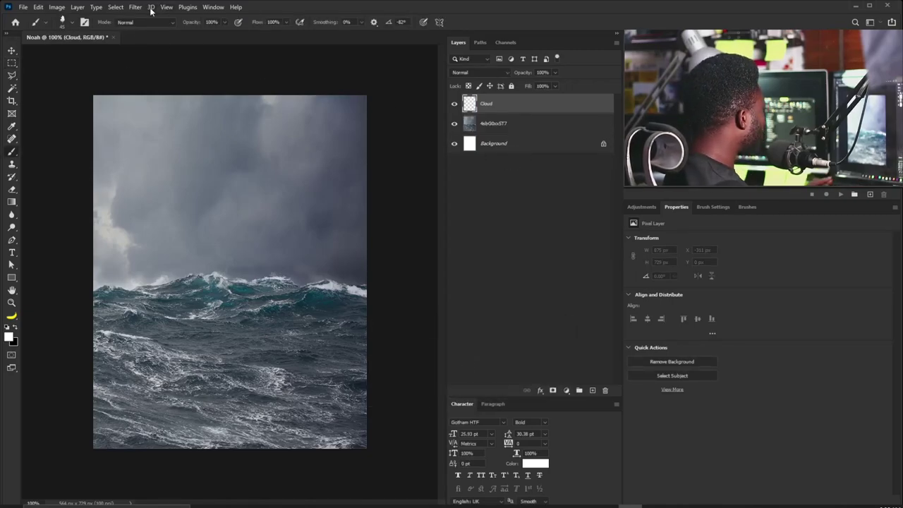
{"action": "left_click", "coordinate": [72, 22]}
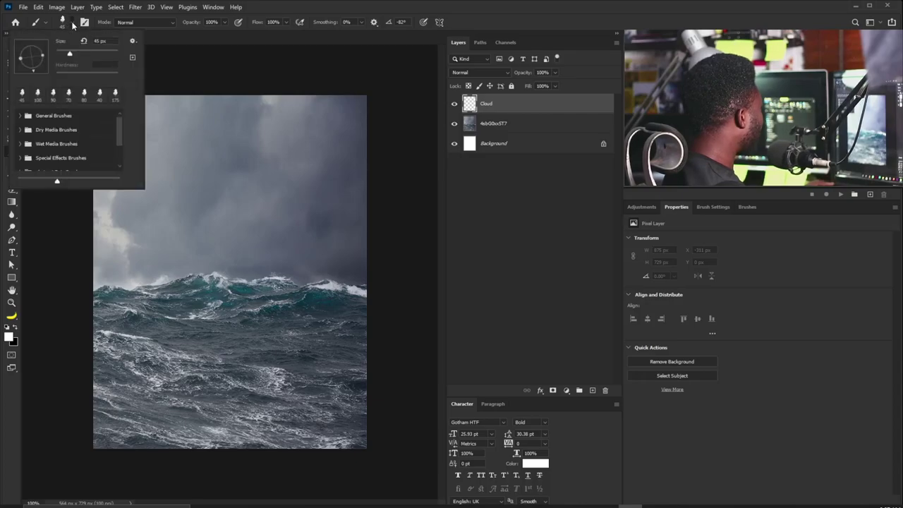
{"action": "left_click", "coordinate": [133, 41]}
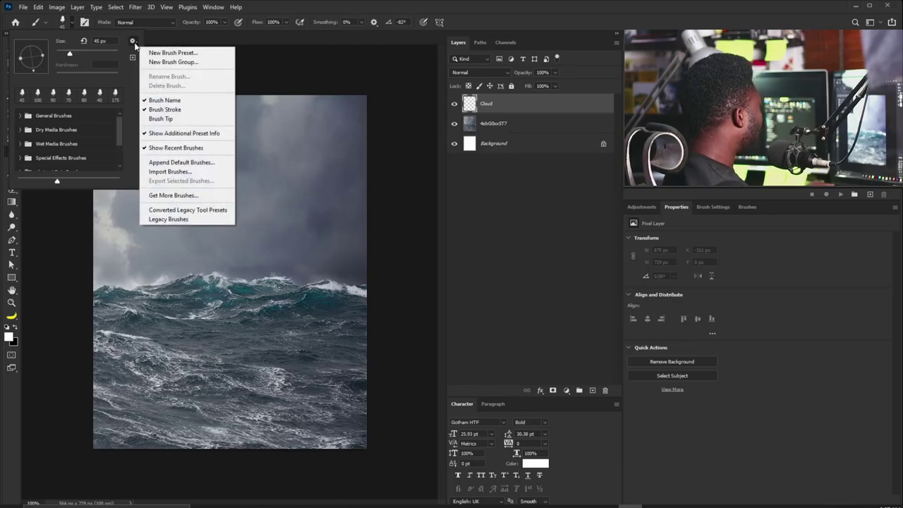
{"action": "left_click", "coordinate": [173, 172]}
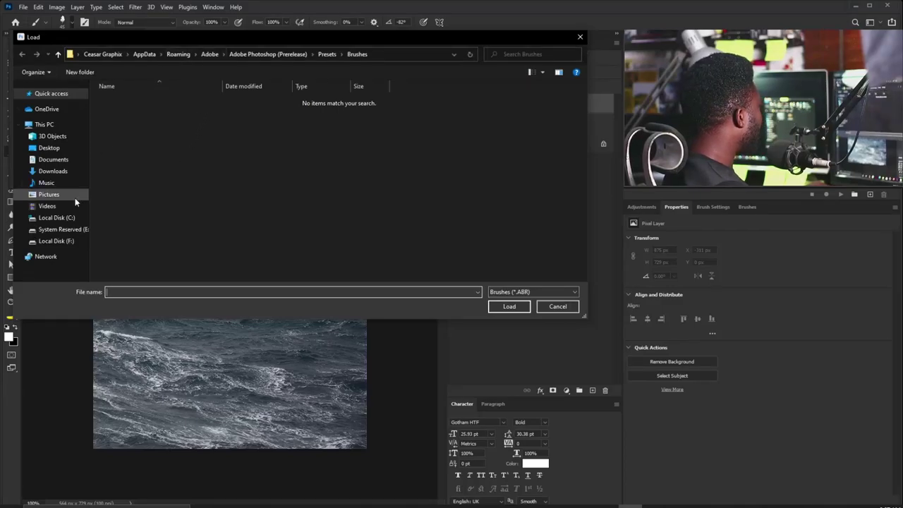
{"action": "left_click", "coordinate": [48, 242]}
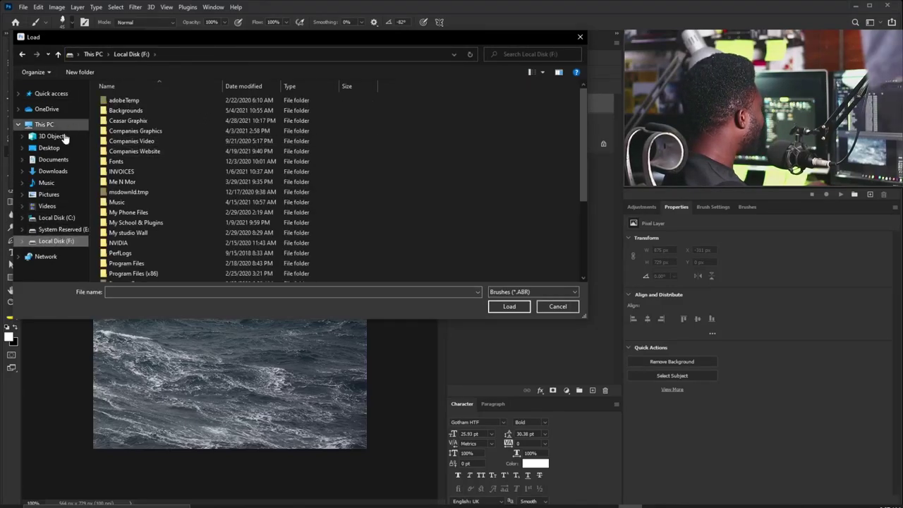
{"action": "left_click", "coordinate": [62, 147]}
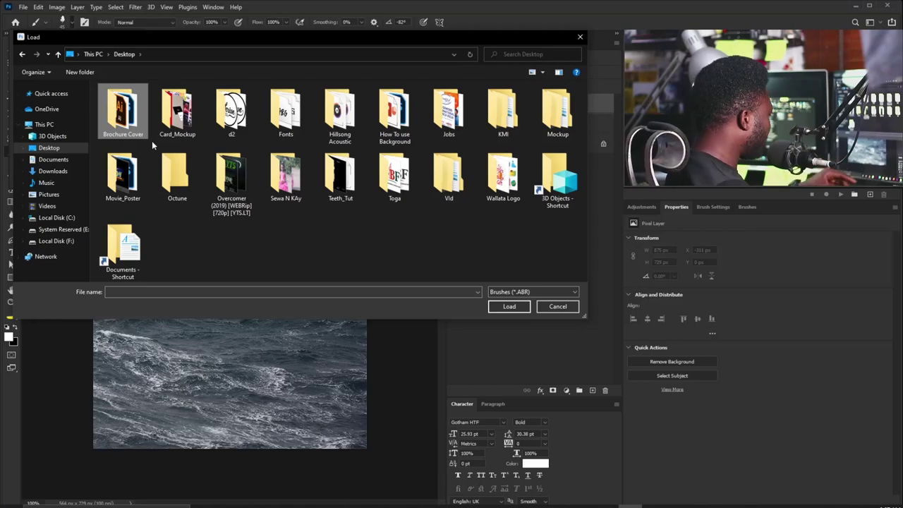
{"action": "double_click", "coordinate": [123, 178]}
{"action": "scroll", "coordinate": [177, 187], "scroll_direction": "down", "scroll_amount": 1}
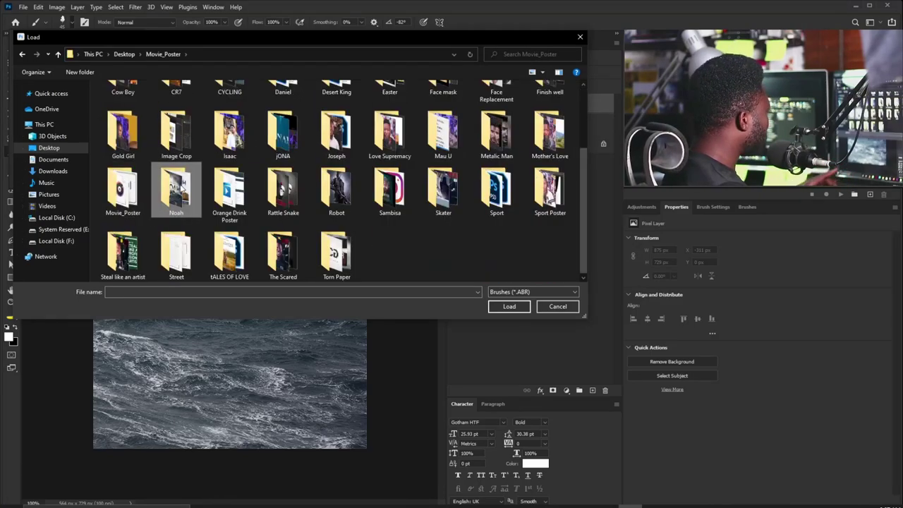
{"action": "double_click", "coordinate": [185, 192]}
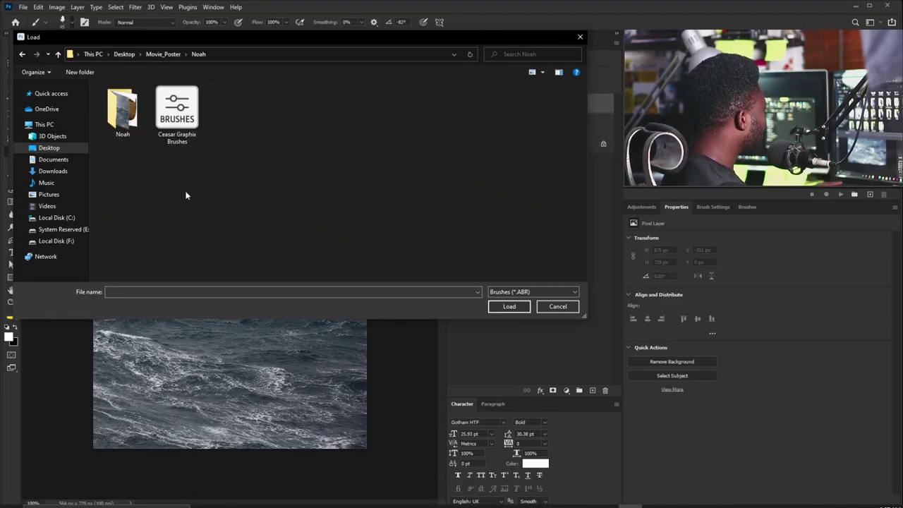
{"action": "left_click", "coordinate": [171, 113]}
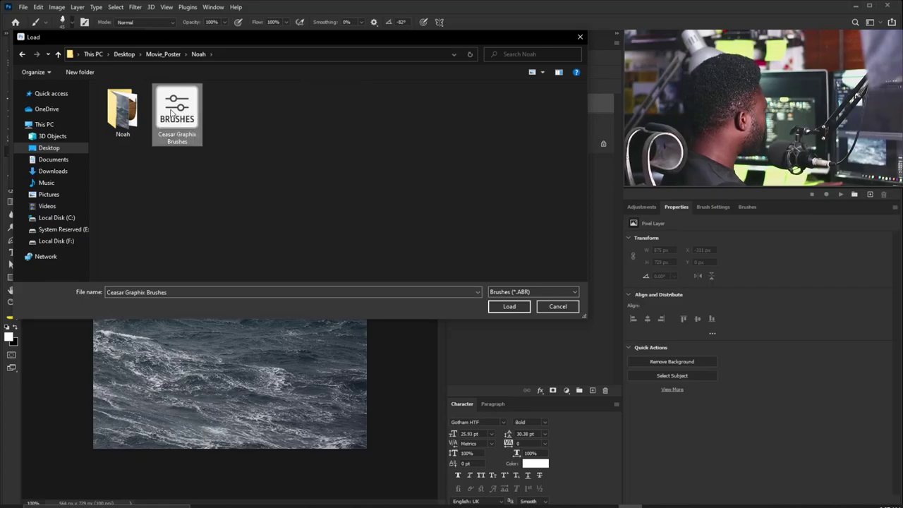
{"action": "left_click", "coordinate": [557, 306]}
Step: Choose a cloud-shaped brush tip in the brush settings and rotate it to -66°
{"action": "left_click", "coordinate": [722, 208]}
{"action": "left_click", "coordinate": [714, 208]}
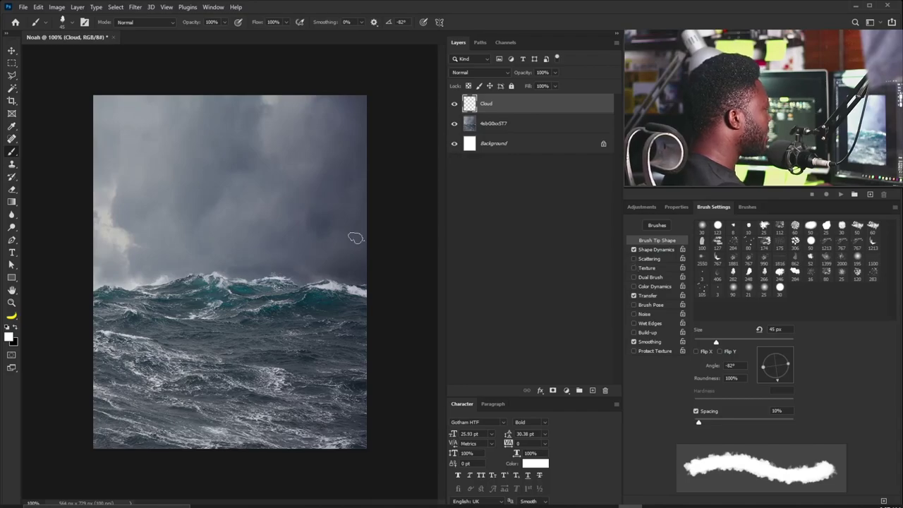
{"action": "left_click", "coordinate": [732, 273]}
{"action": "left_click_drag", "start_coordinate": [788, 376], "coordinate": [781, 378]}
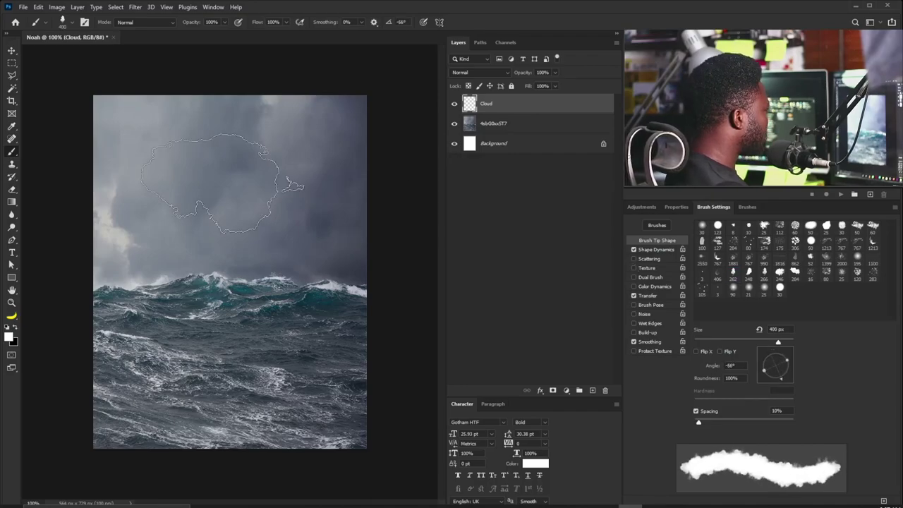
Step: Reduce the brush to 300 px, sample the dark sky color near the horizon, and stamp a cloud in the right-hand sky
{"action": "key", "text": "bracketleft"}
{"action": "key", "text": "bracketleft"}
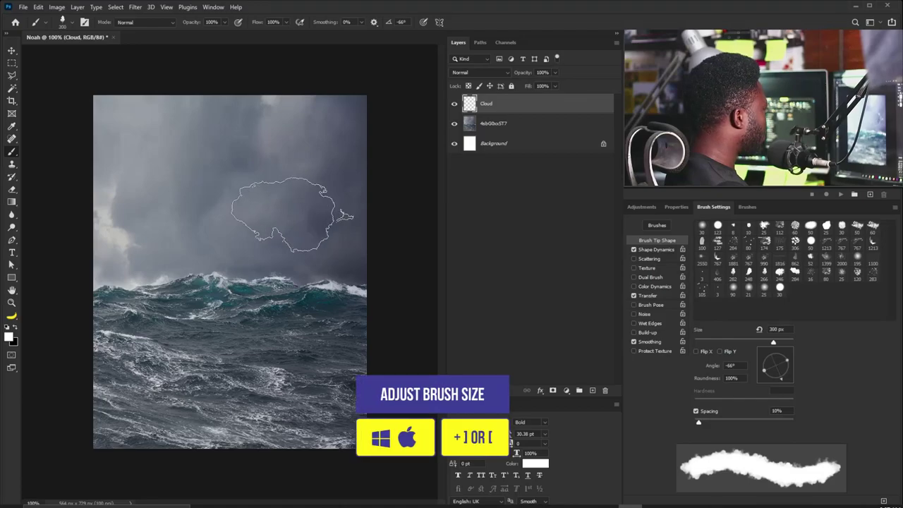
{"action": "left_click", "coordinate": [352, 266], "text": "alt"}
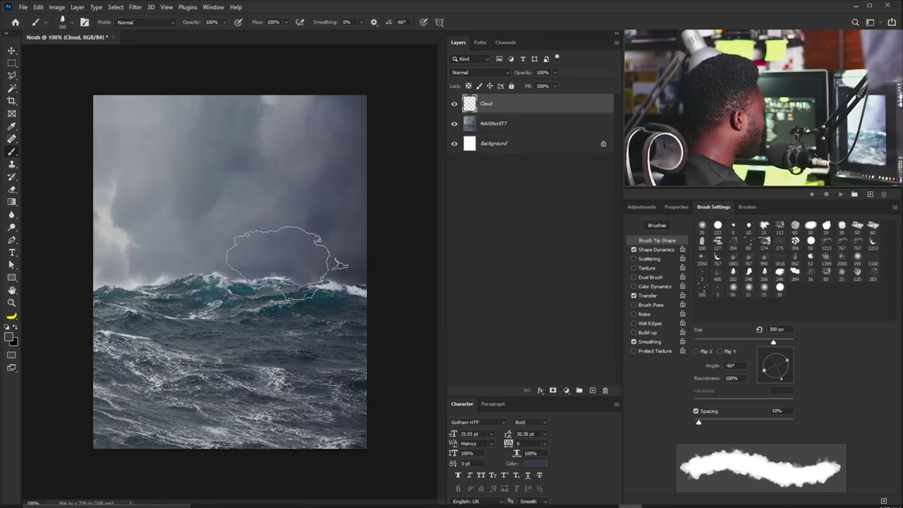
{"action": "left_click", "coordinate": [304, 225]}
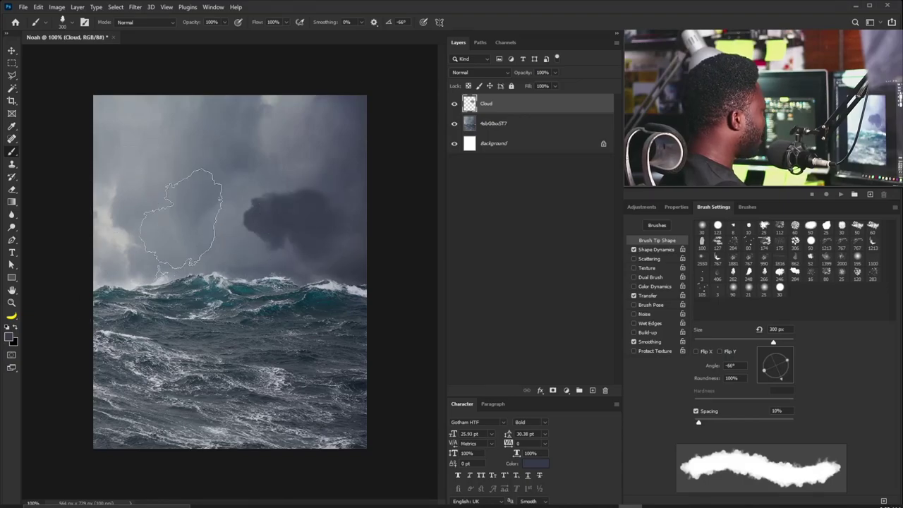
Step: Stamp a large dark cloud in the sky's upper left corner with Shape Dynamics off, angle -94° and brush size 500 px
{"action": "left_click", "coordinate": [634, 250]}
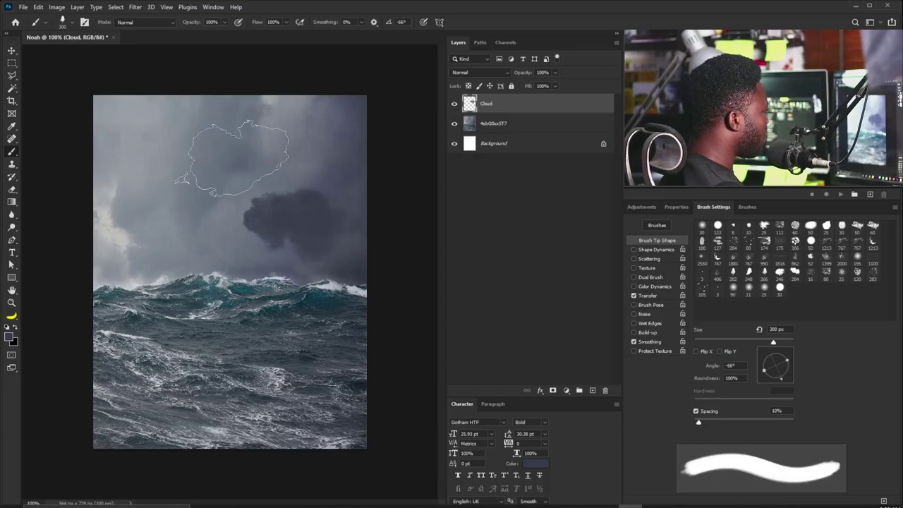
{"action": "left_click_drag", "start_coordinate": [778, 379], "coordinate": [774, 380]}
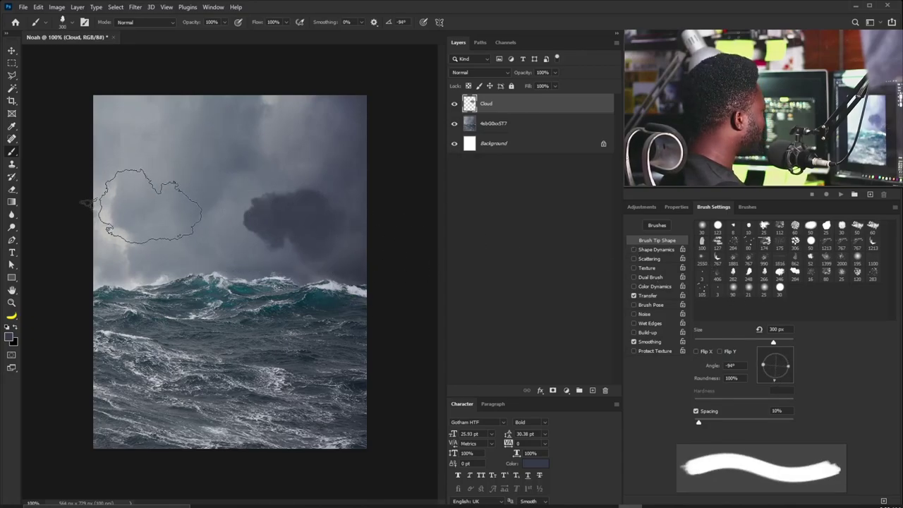
{"action": "key", "text": "bracketleft"}
{"action": "key", "text": "bracketleft"}
{"action": "key", "text": "bracketleft"}
{"action": "key", "text": "bracketleft"}
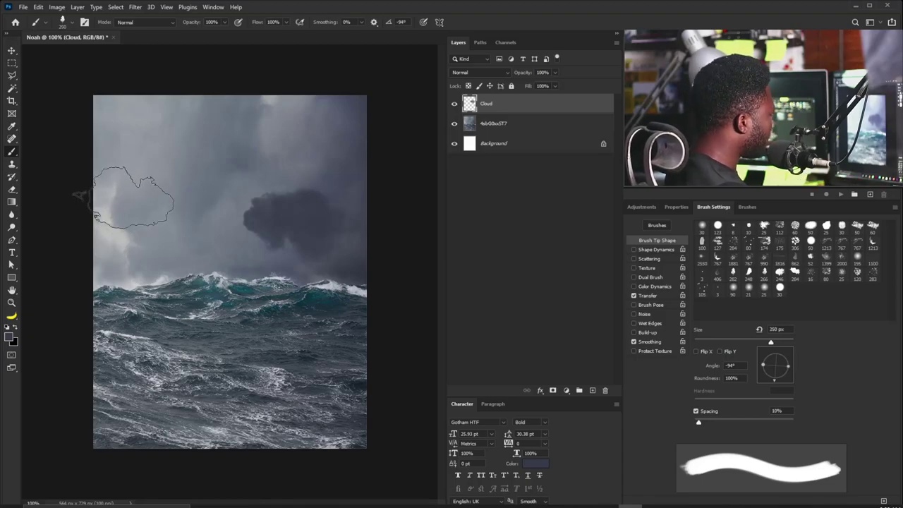
{"action": "key", "text": "bracketright"}
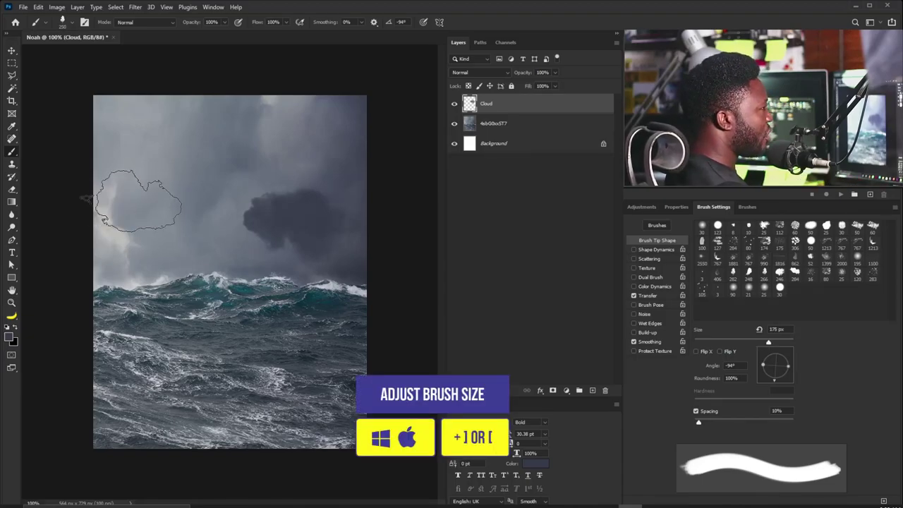
{"action": "key", "text": "bracketright"}
{"action": "key", "text": "bracketright"}
{"action": "key", "text": "bracketright"}
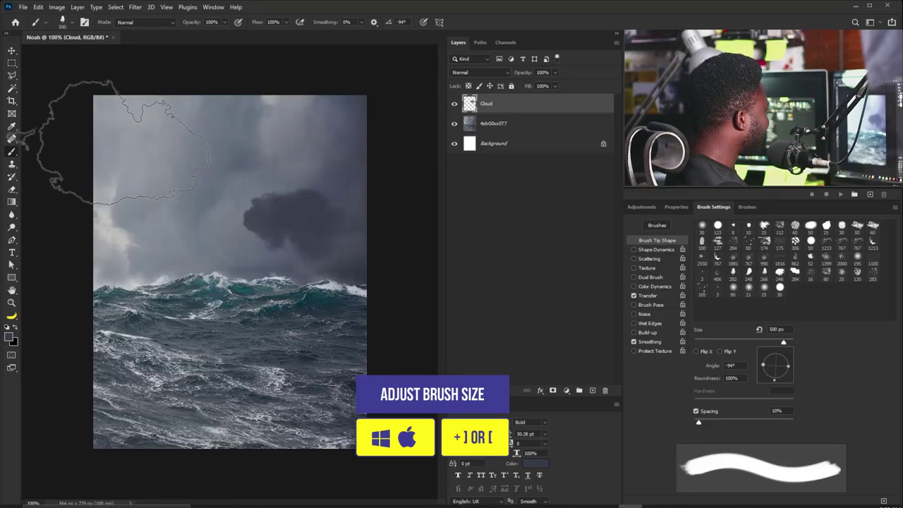
{"action": "left_click", "coordinate": [124, 142]}
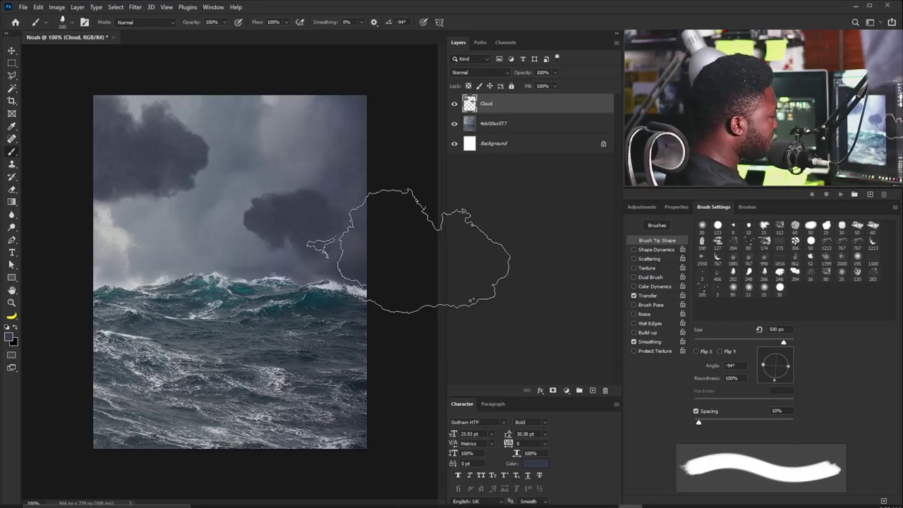
Step: Reduce the cloud brush to 150 px and rotate its tip to 103°
{"action": "key", "text": "bracketleft"}
{"action": "key", "text": "bracketleft"}
{"action": "key", "text": "bracketleft"}
{"action": "key", "text": "bracketleft"}
{"action": "key", "text": "bracketleft"}
{"action": "key", "text": "bracketleft"}
{"action": "key", "text": "bracketleft"}
{"action": "key", "text": "bracketleft"}
{"action": "key", "text": "bracketleft"}
{"action": "key", "text": "bracketleft"}
{"action": "key", "text": "bracketleft"}
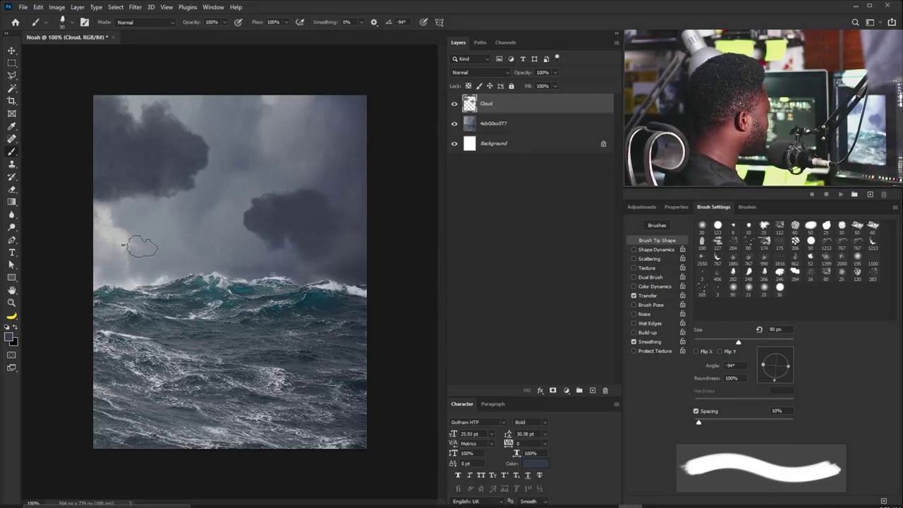
{"action": "key", "text": "bracketright"}
{"action": "key", "text": "bracketright"}
{"action": "mouse_move", "coordinate": [791, 385]}
{"action": "left_mouse_down"}
{"action": "mouse_move", "coordinate": [769, 378]}
{"action": "mouse_move", "coordinate": [772, 352]}
{"action": "left_mouse_up"}
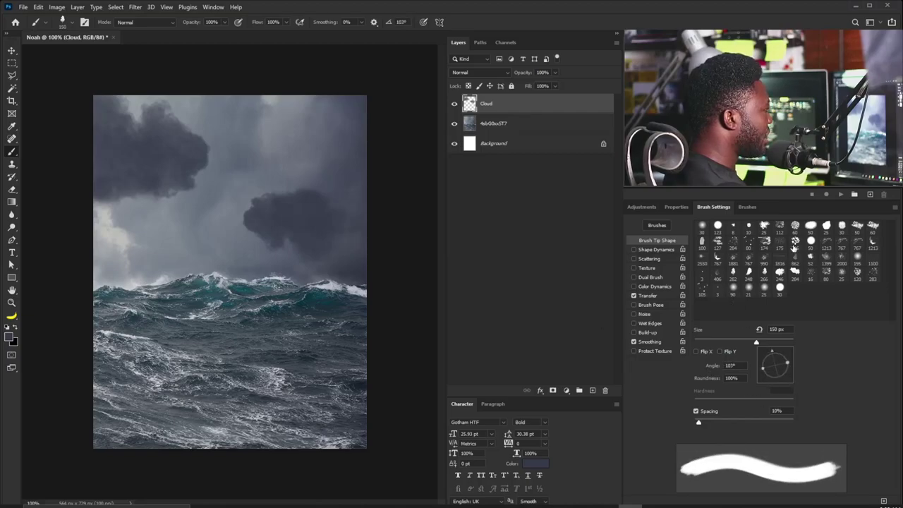
Step: Stamp a small dark cloud low in the left-hand sky using the 248 cloud tip, rotated to -79° and sized 150 px
{"action": "left_click", "coordinate": [747, 274]}
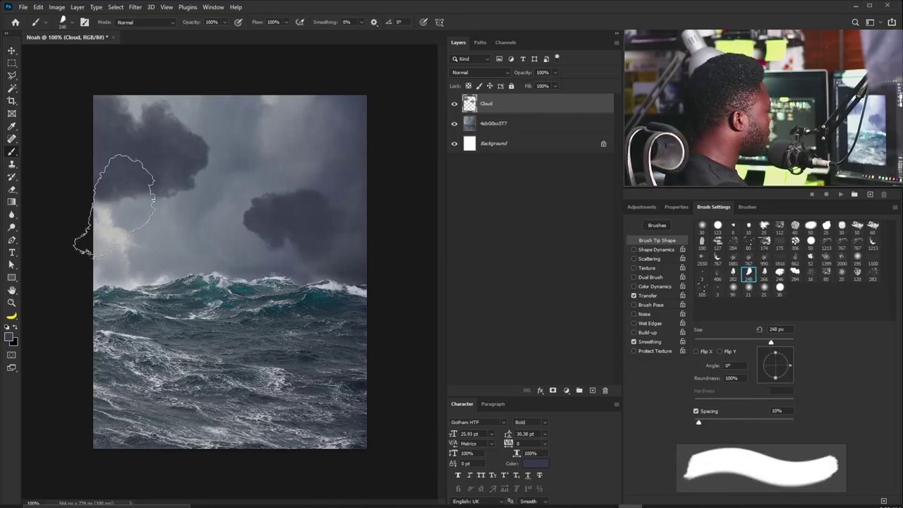
{"action": "left_click_drag", "start_coordinate": [790, 366], "coordinate": [778, 380]}
{"action": "key", "text": "bracketleft"}
{"action": "key", "text": "bracketleft"}
{"action": "key", "text": "bracketleft"}
{"action": "key", "text": "bracketleft"}
{"action": "key", "text": "bracketright"}
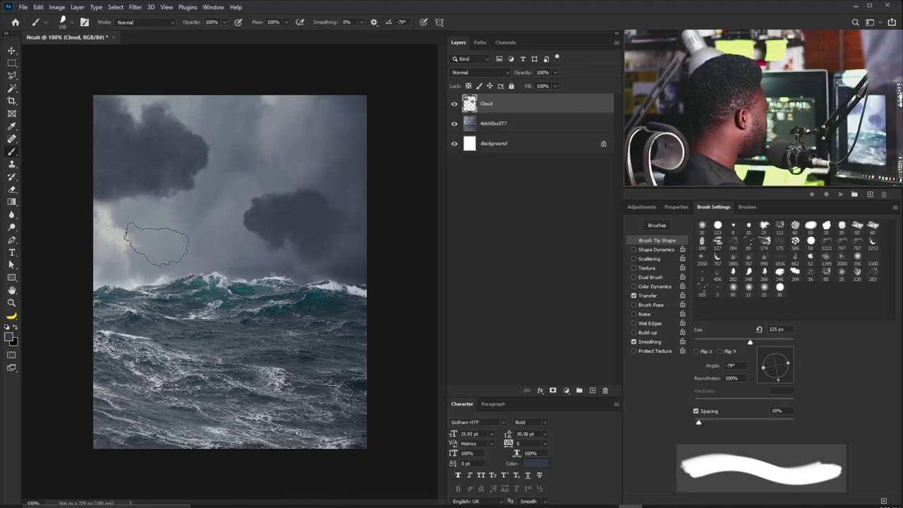
{"action": "left_click", "coordinate": [157, 243]}
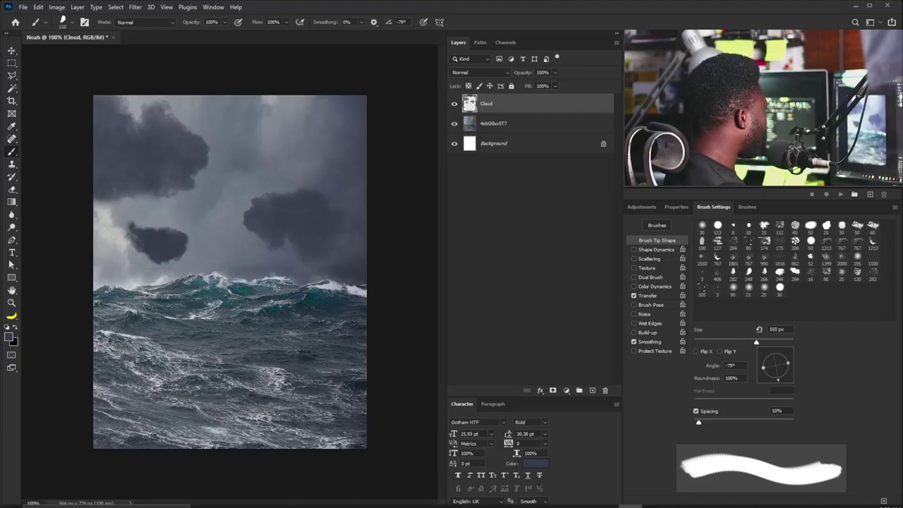
Step: Add a layer mask to the Cloud layer and brush black along the cloud edges with Shape Dynamics on
{"action": "key", "text": "v"}
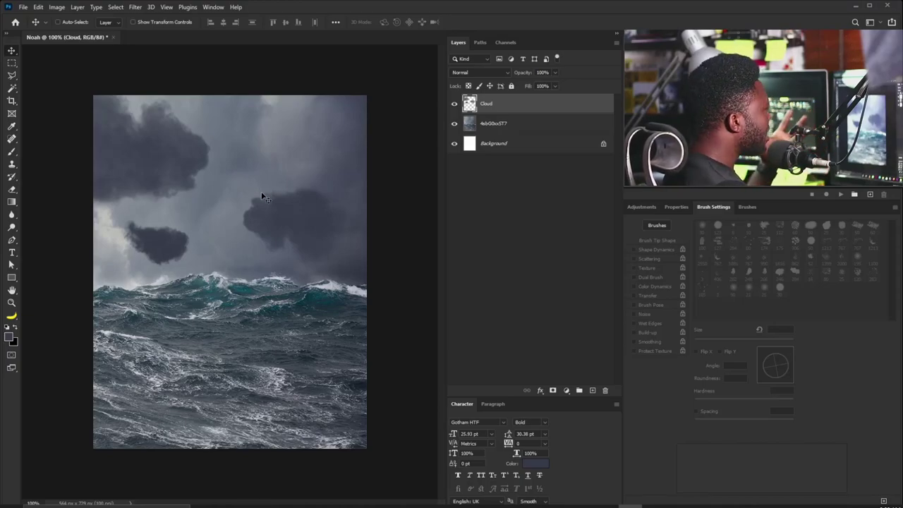
{"action": "left_click", "coordinate": [553, 390]}
{"action": "key", "text": "b"}
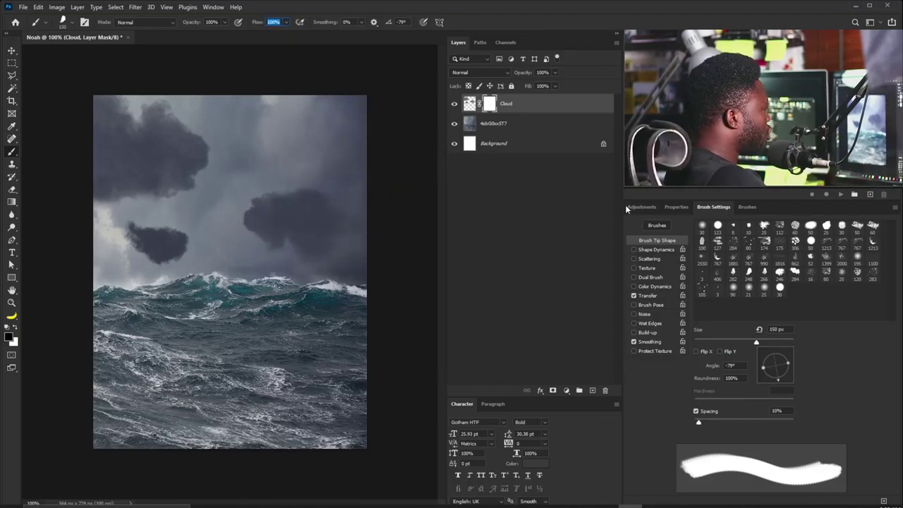
{"action": "left_click", "coordinate": [633, 251]}
{"action": "left_click", "coordinate": [644, 251]}
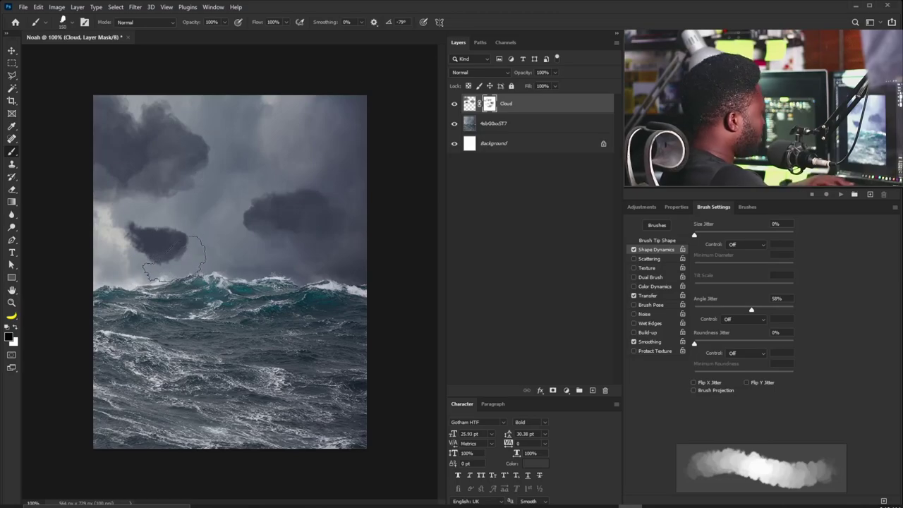
Step: Reduce the brush to 90 px and soften the small left-hand cloud's edges on the mask
{"action": "key", "text": "bracketleft"}
{"action": "key", "text": "bracketleft"}
{"action": "key", "text": "bracketleft"}
{"action": "key", "text": "bracketleft"}
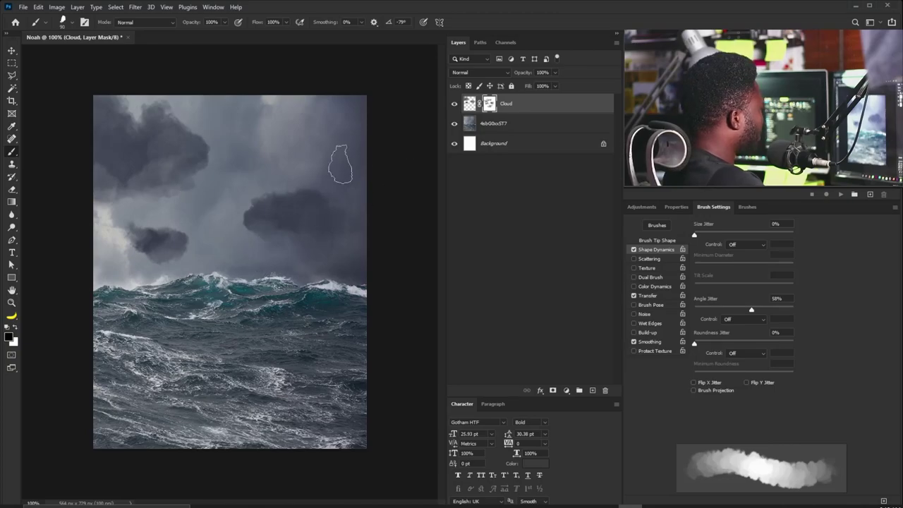
Step: Target the Cloud layer's pixels instead of its mask, choose the 282 cloud brush tip and enlarge it to 900 px
{"action": "left_click", "coordinate": [469, 104]}
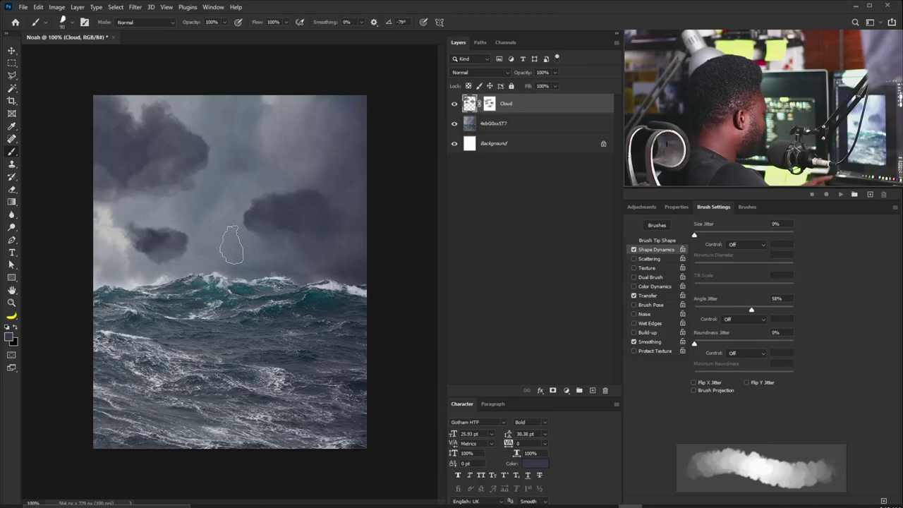
{"action": "left_click", "coordinate": [641, 207]}
{"action": "left_click", "coordinate": [714, 207]}
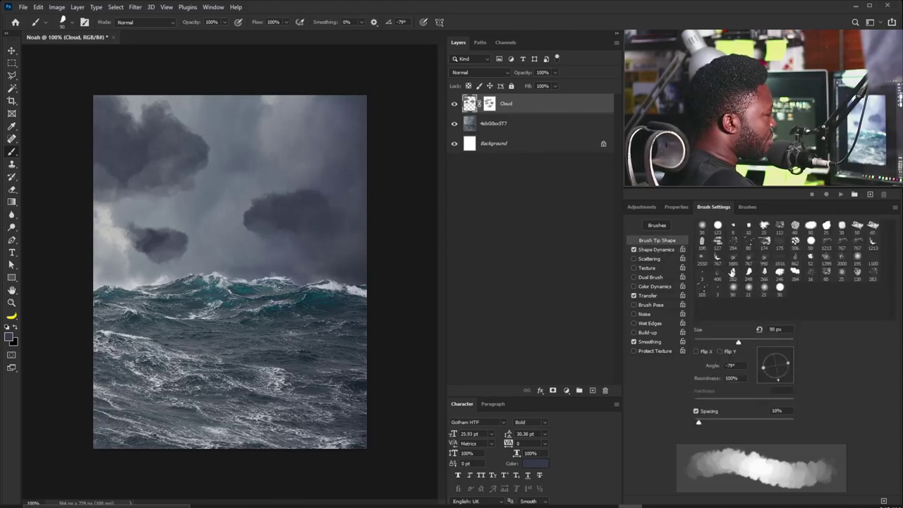
{"action": "left_click", "coordinate": [733, 275]}
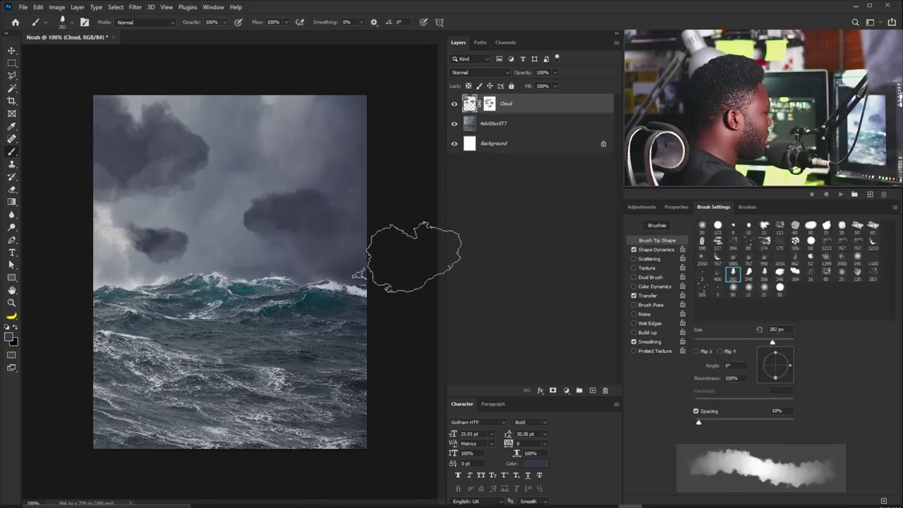
{"action": "key", "text": "bracketright"}
{"action": "key", "text": "bracketright"}
{"action": "key", "text": "bracketright"}
{"action": "key", "text": "bracketright"}
{"action": "key", "text": "bracketright"}
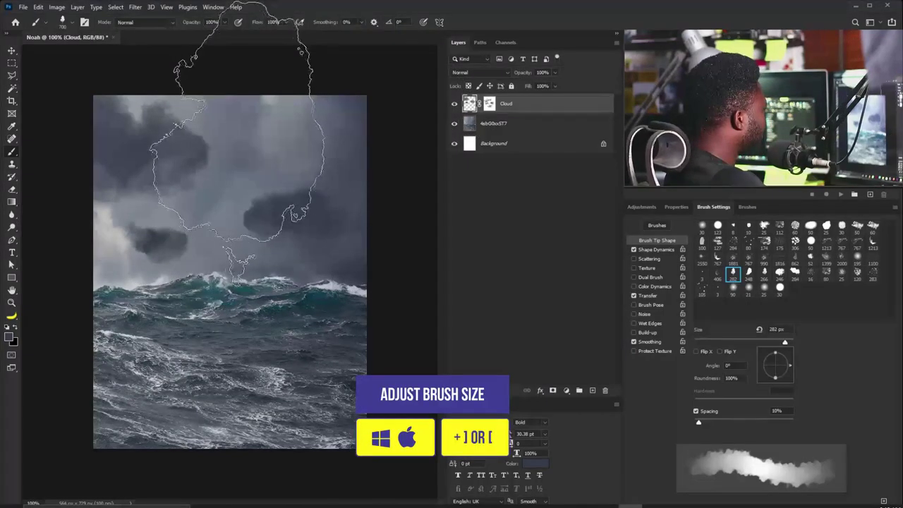
{"action": "key", "text": "bracketright"}
{"action": "key", "text": "bracketright"}
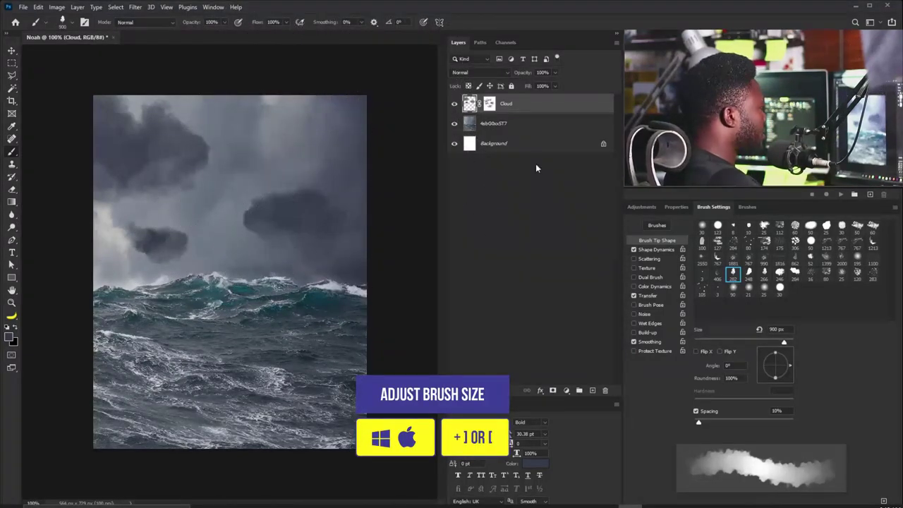
Step: Paint dark clouds across the top of the sky with Shape Dynamics off, angle -96° and the brush reduced to 700 px
{"action": "left_click", "coordinate": [633, 250]}
{"action": "left_click_drag", "start_coordinate": [793, 364], "coordinate": [774, 382]}
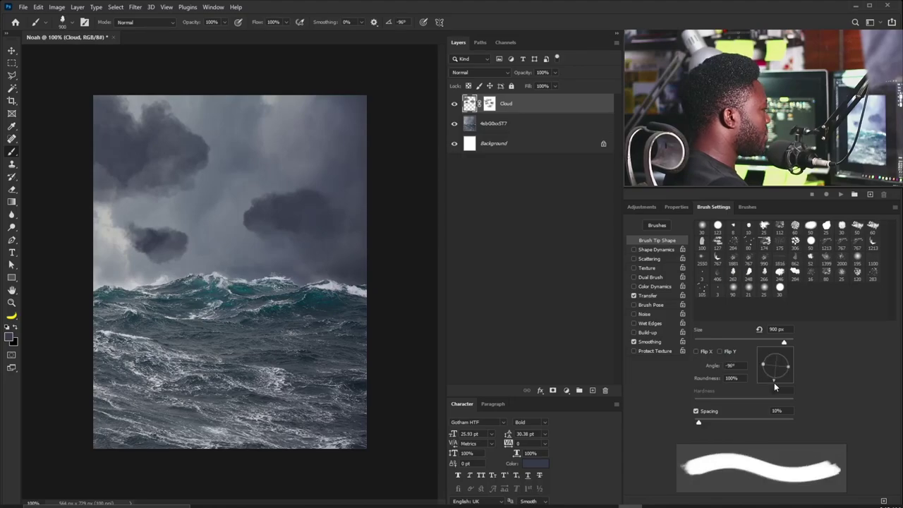
{"action": "key", "text": "bracketleft"}
{"action": "key", "text": "bracketleft"}
{"action": "key", "text": "bracketleft"}
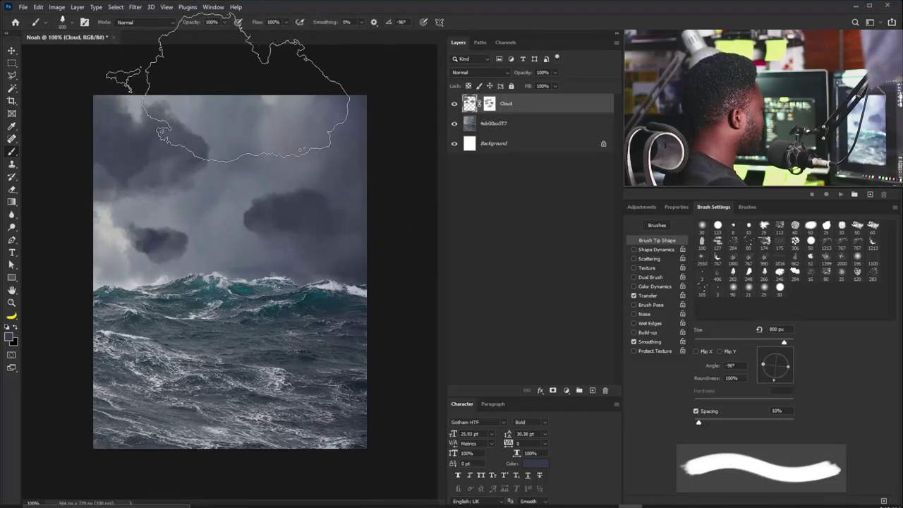
{"action": "key", "text": "bracketright"}
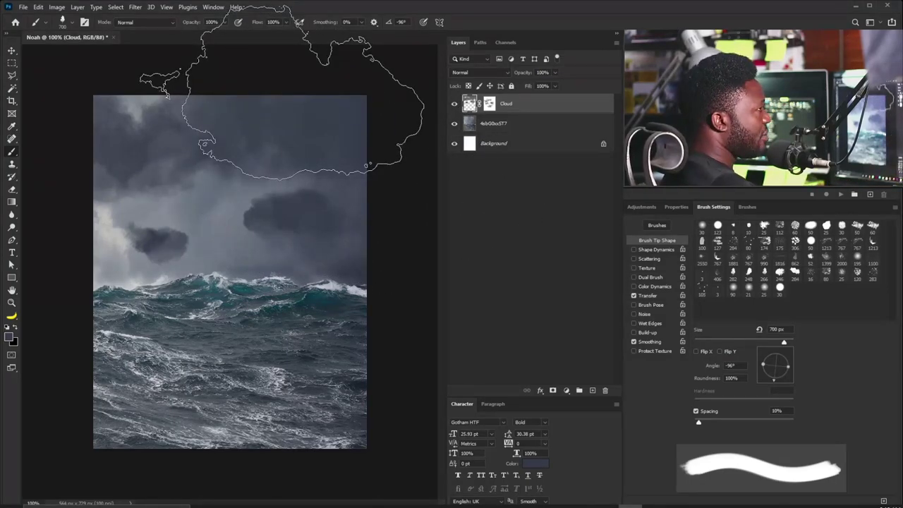
Step: Fill the light gap in the sky's upper left with dark cloud using a smaller brush, ending at 250 px
{"action": "key", "text": "bracketleft"}
{"action": "key", "text": "bracketleft"}
{"action": "key", "text": "bracketleft"}
{"action": "key", "text": "bracketleft"}
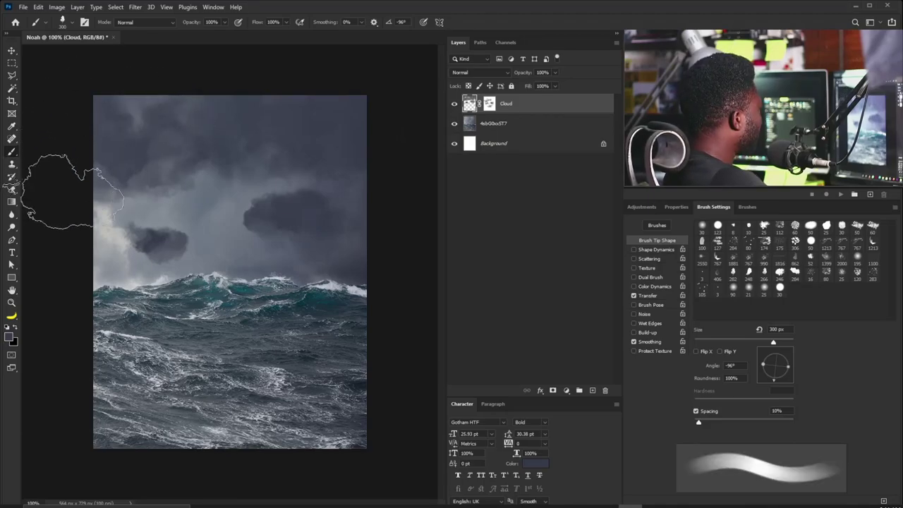
{"action": "key", "text": "bracketright"}
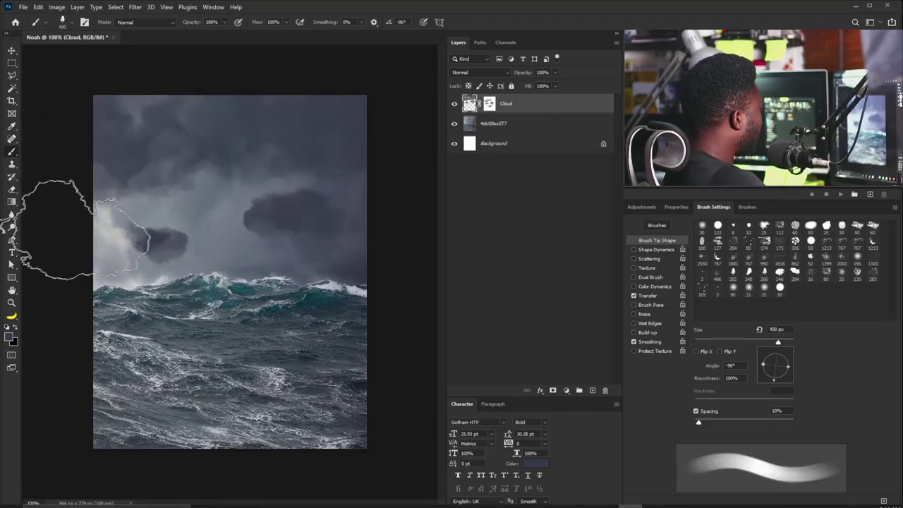
{"action": "key", "text": "bracketleft"}
{"action": "key", "text": "bracketleft"}
{"action": "key", "text": "bracketleft"}
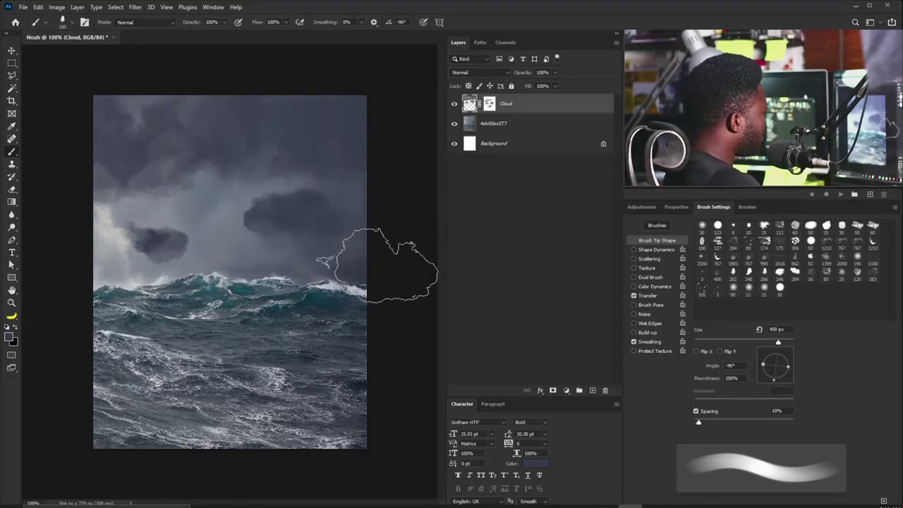
{"action": "key", "text": "bracketright"}
{"action": "key", "text": "bracketright"}
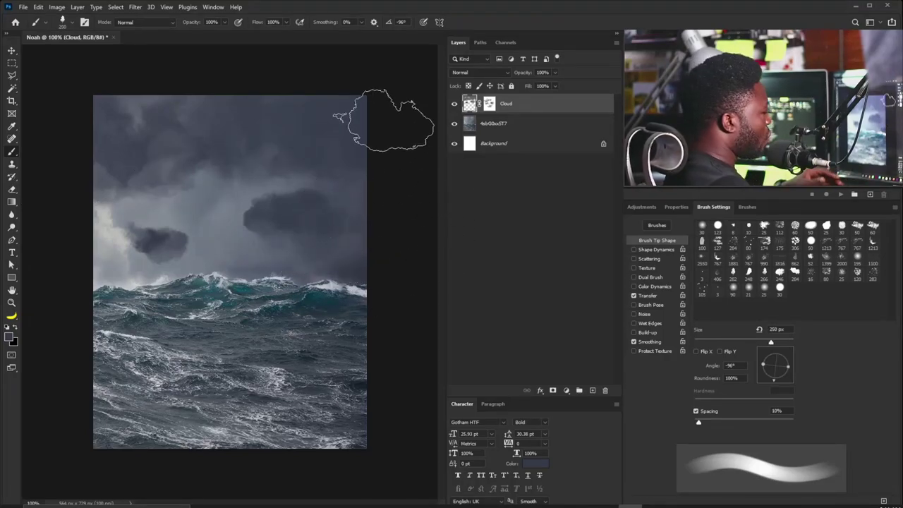
Step: Add a new layer directly above the sea photo and set the foreground color to light gray #d5d5d5
{"action": "left_click", "coordinate": [500, 126]}
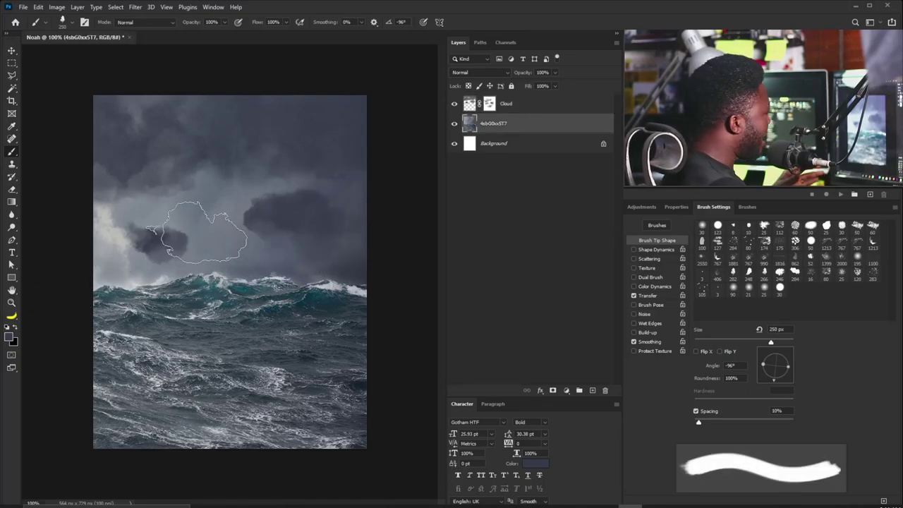
{"action": "left_click", "coordinate": [592, 391]}
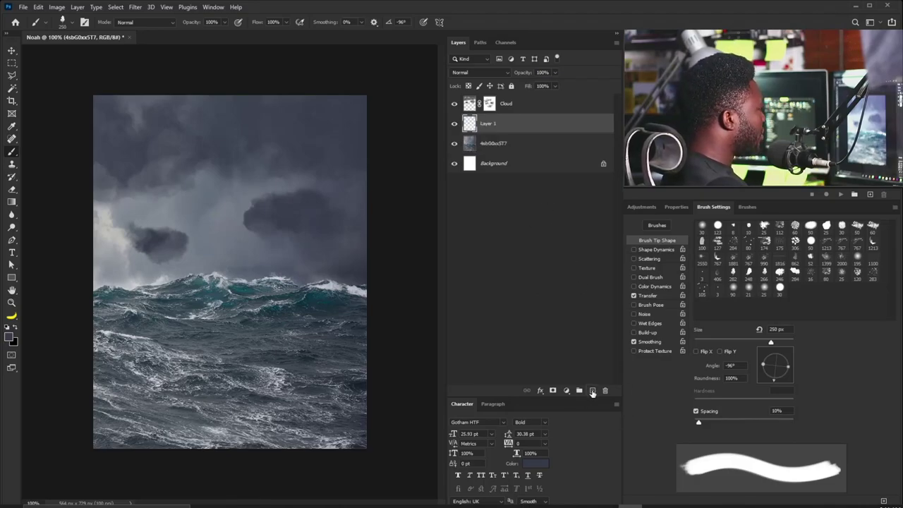
{"action": "left_click", "coordinate": [9, 337]}
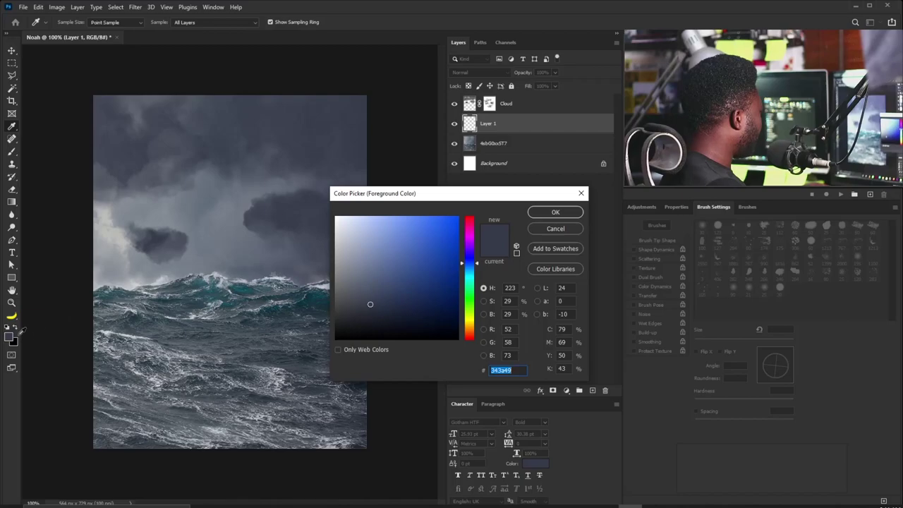
{"action": "left_click", "coordinate": [120, 239]}
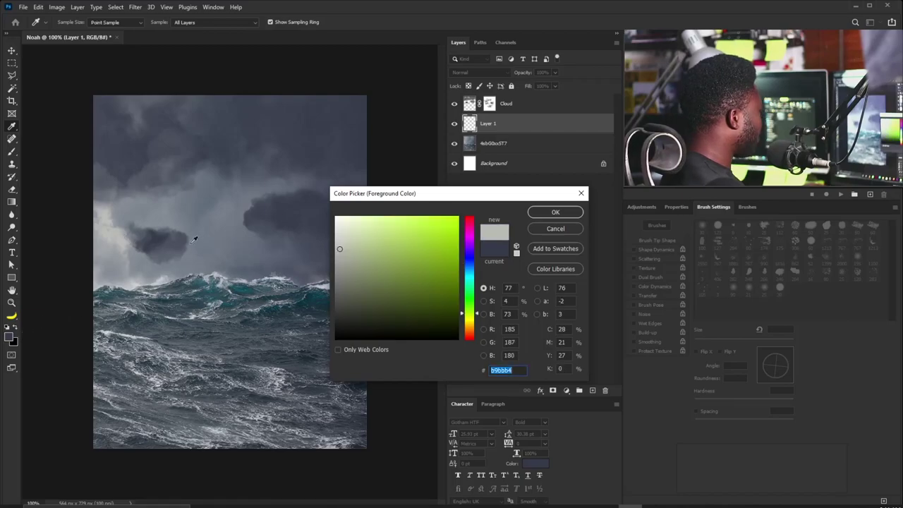
{"action": "left_click_drag", "start_coordinate": [349, 250], "coordinate": [332, 237]}
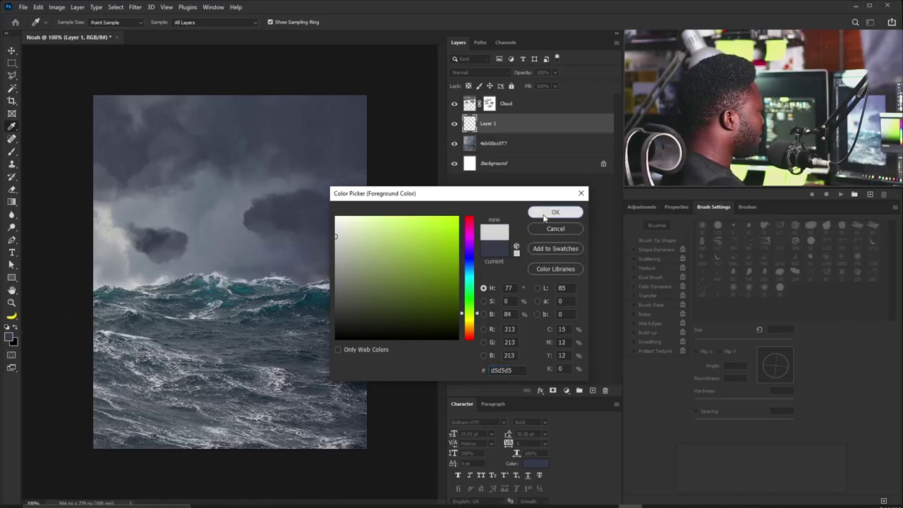
{"action": "left_click", "coordinate": [555, 212]}
Step: Paint bright cloud between the dark clouds above the central horizon, starting with a large 700 px cloud brush and reducing it
{"action": "key", "text": "b"}
{"action": "key", "text": "bracketright"}
{"action": "key", "text": "bracketright"}
{"action": "key", "text": "bracketright"}
{"action": "key", "text": "bracketright"}
{"action": "key", "text": "bracketright"}
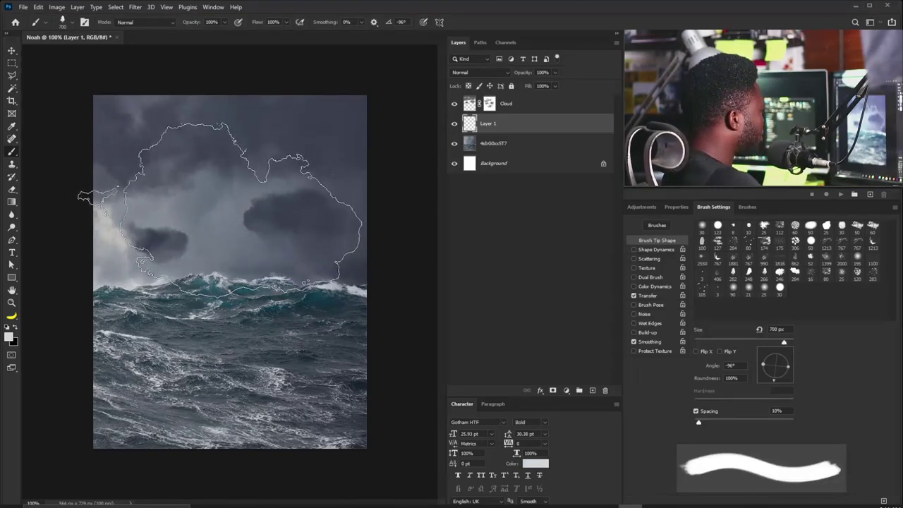
{"action": "key", "text": "bracketleft"}
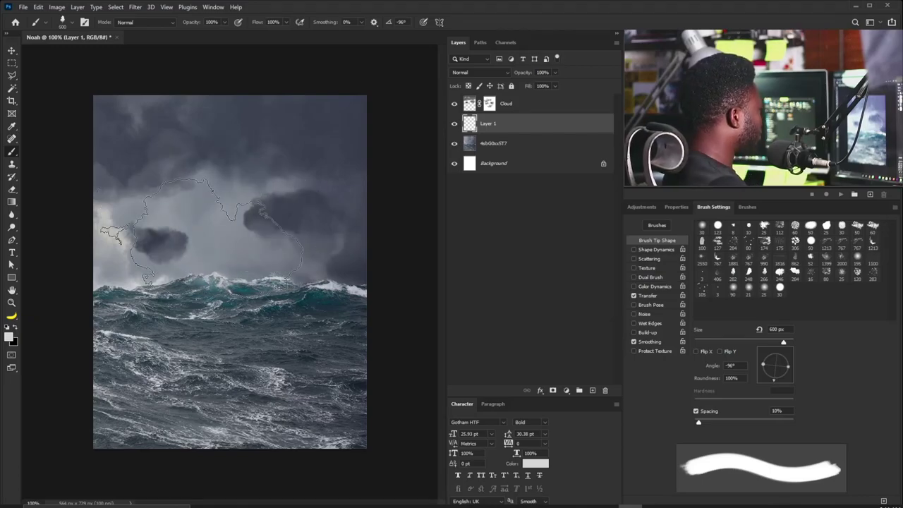
{"action": "key", "text": "bracketleft"}
{"action": "key", "text": "bracketleft"}
{"action": "left_click", "coordinate": [212, 232]}
Step: Extend the bright cloud below the right-hand dark cloud and along the left horizon with the brush between 250 and 175 px
{"action": "key", "text": "bracketleft"}
{"action": "key", "text": "bracketleft"}
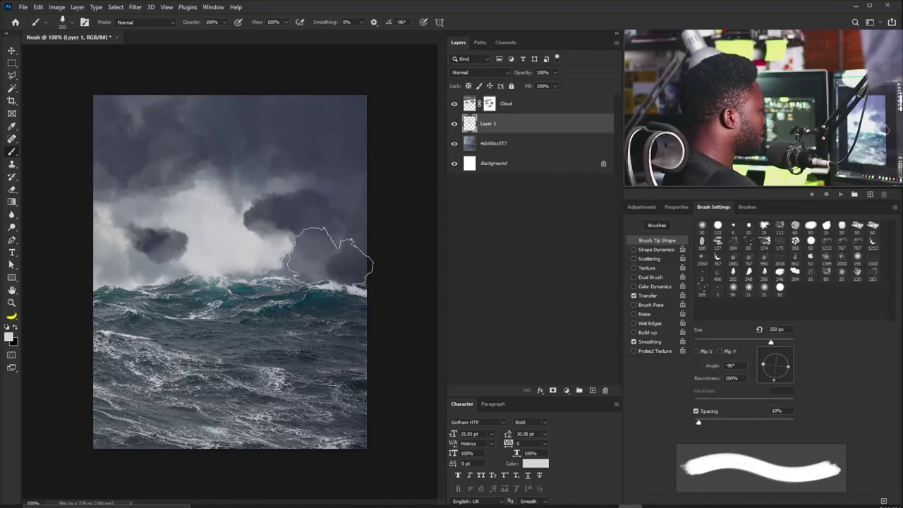
{"action": "key", "text": "shift+bracketleft"}
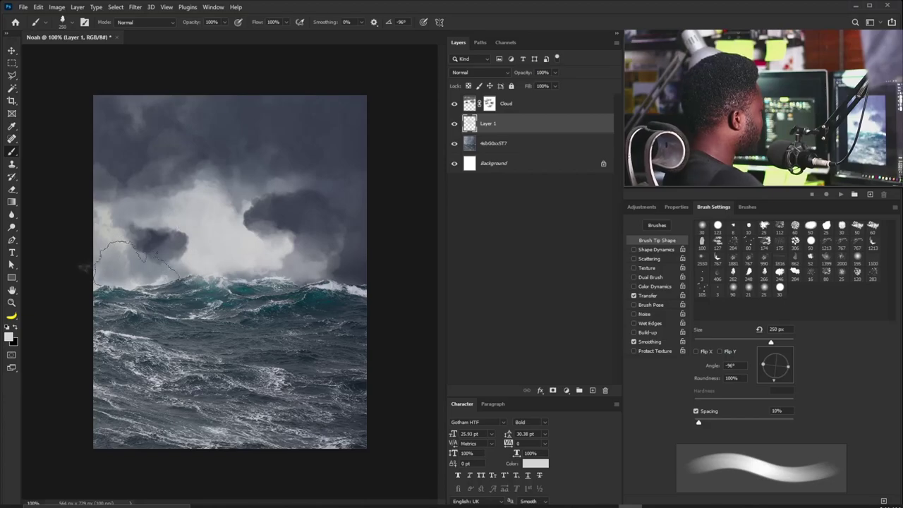
{"action": "key", "text": "bracketleft"}
{"action": "key", "text": "bracketleft"}
{"action": "key", "text": "bracketleft"}
{"action": "key", "text": "bracketleft"}
{"action": "key", "text": "bracketleft"}
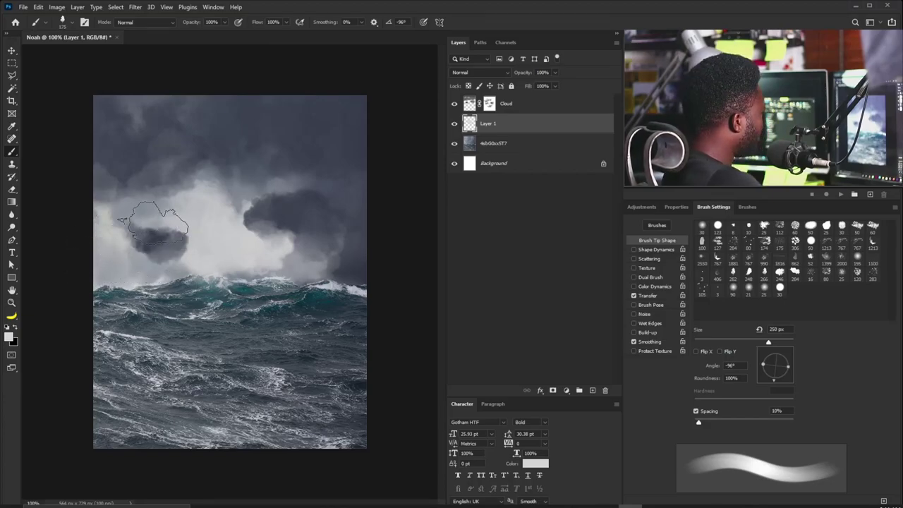
{"action": "key", "text": "bracketright"}
{"action": "key", "text": "bracketright"}
{"action": "key", "text": "bracketright"}
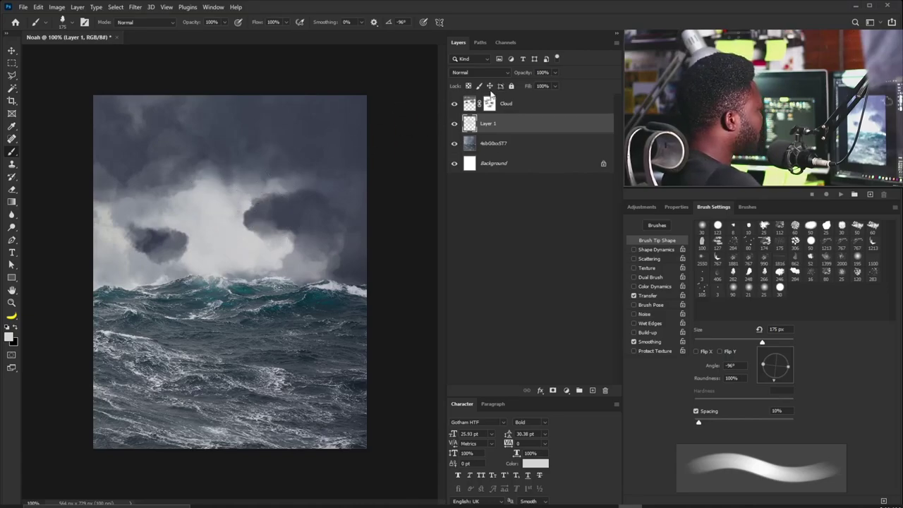
Step: Soften the right-hand dark cloud's edge on the Cloud layer's mask with a black 150 px brush and Shape Dynamics on
{"action": "left_click", "coordinate": [489, 103]}
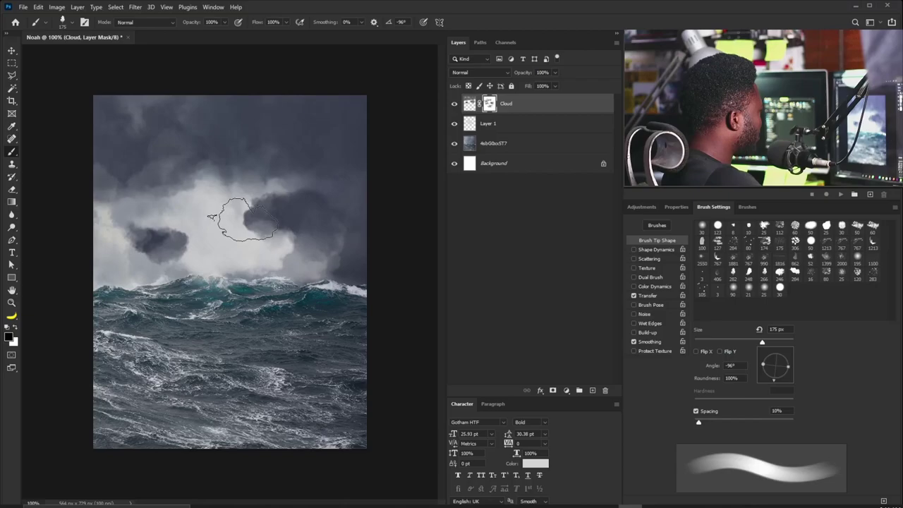
{"action": "key", "text": "x"}
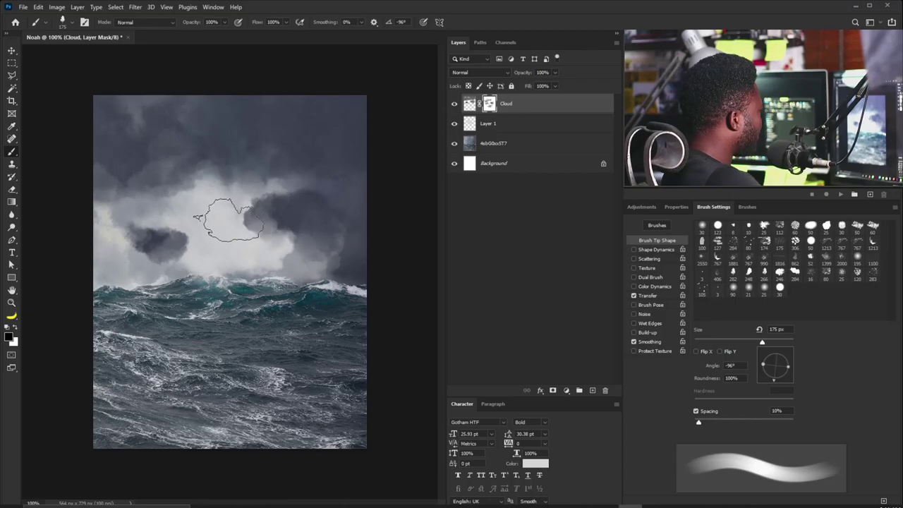
{"action": "left_click", "coordinate": [634, 249]}
{"action": "key", "text": "bracketleft"}
{"action": "key", "text": "bracketleft"}
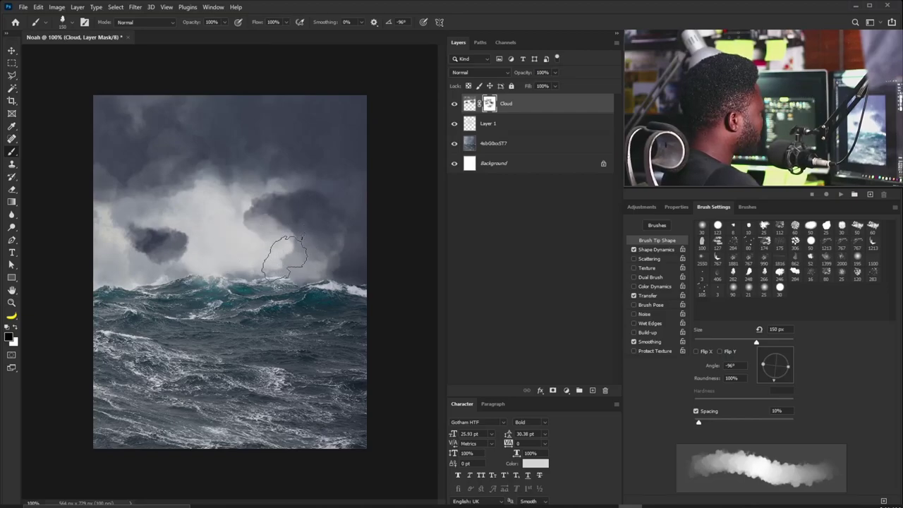
Step: Add a layer mask to the bright cloud layer and soften its edges with a black 100 px brush
{"action": "left_click", "coordinate": [498, 130]}
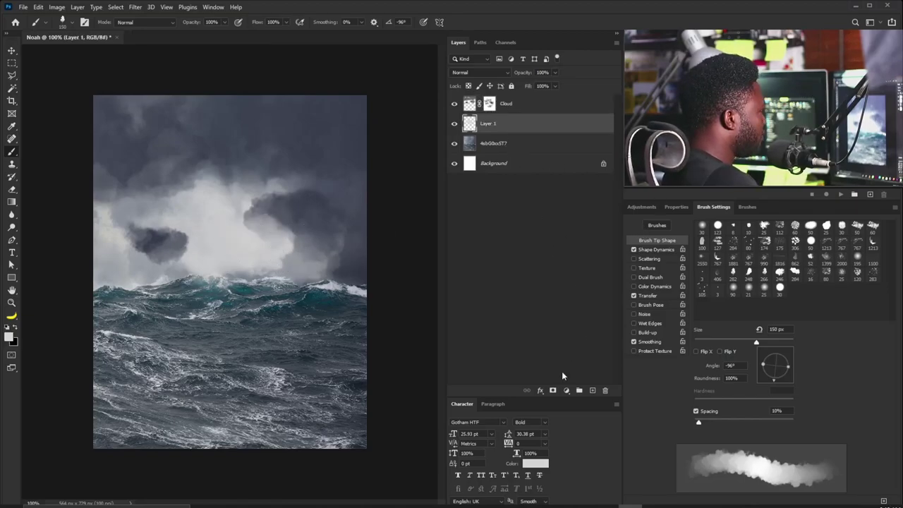
{"action": "left_click", "coordinate": [554, 390]}
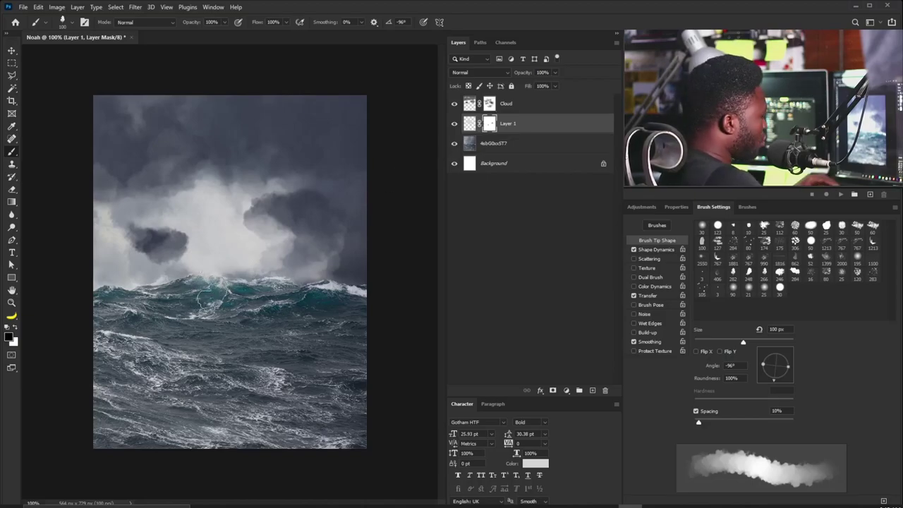
Step: Reduce the brush to 45 px and mask the bright cloud away from the central wave crests on Layer 1's mask
{"action": "key", "text": "bracketleft"}
{"action": "key", "text": "bracketleft"}
{"action": "key", "text": "bracketleft"}
{"action": "key", "text": "bracketleft"}
{"action": "key", "text": "bracketleft"}
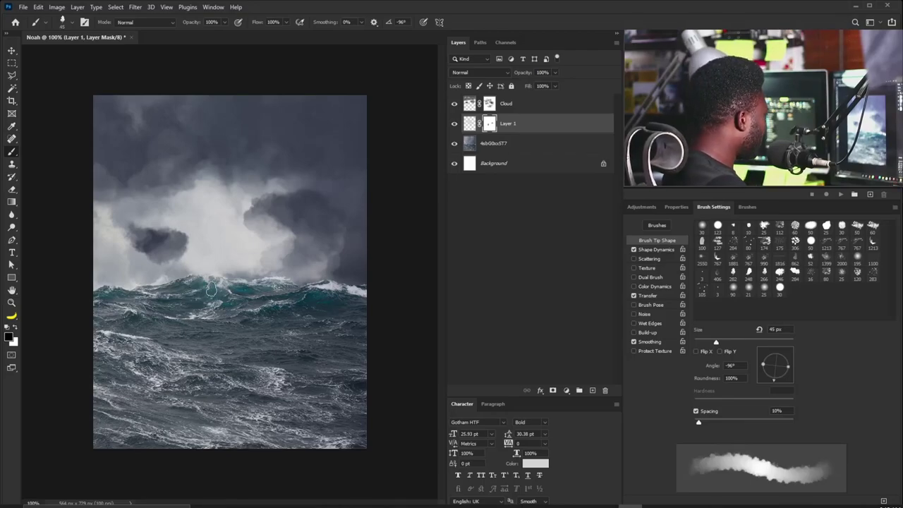
{"action": "key", "text": "shift+bracketright"}
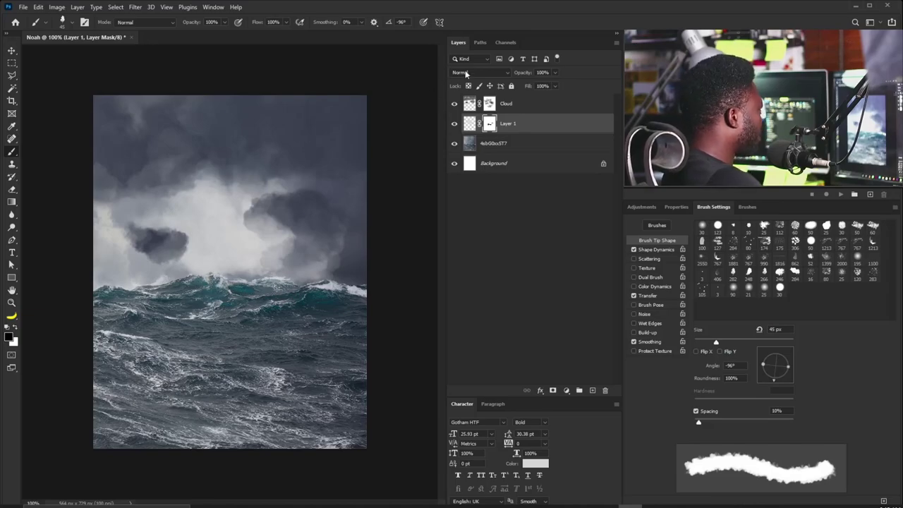
Step: Blend the two dark clouds' edges into the bright cloud on the Cloud layer's mask, with the brush enlarged to 125 px
{"action": "key", "text": "ctrl+2"}
{"action": "key", "text": "x"}
{"action": "key", "text": "]"}
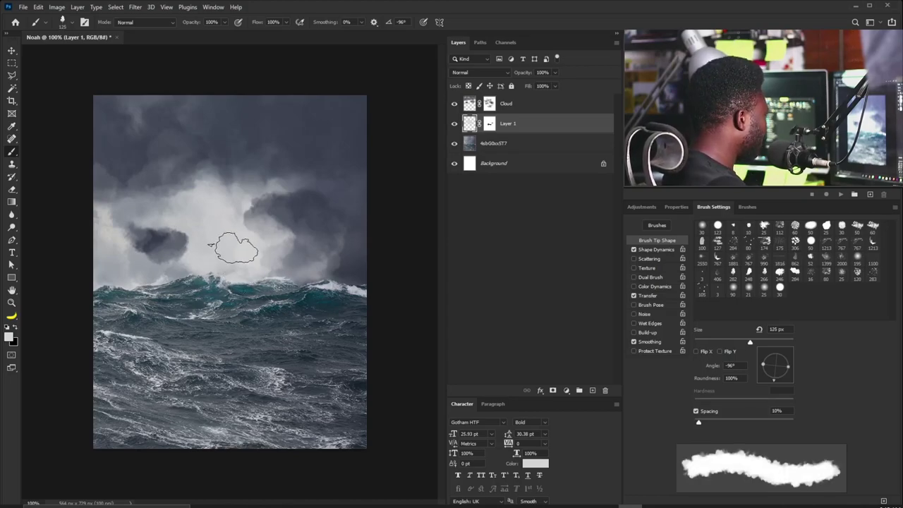
{"action": "key", "text": "v"}
{"action": "key", "text": "alt+]"}
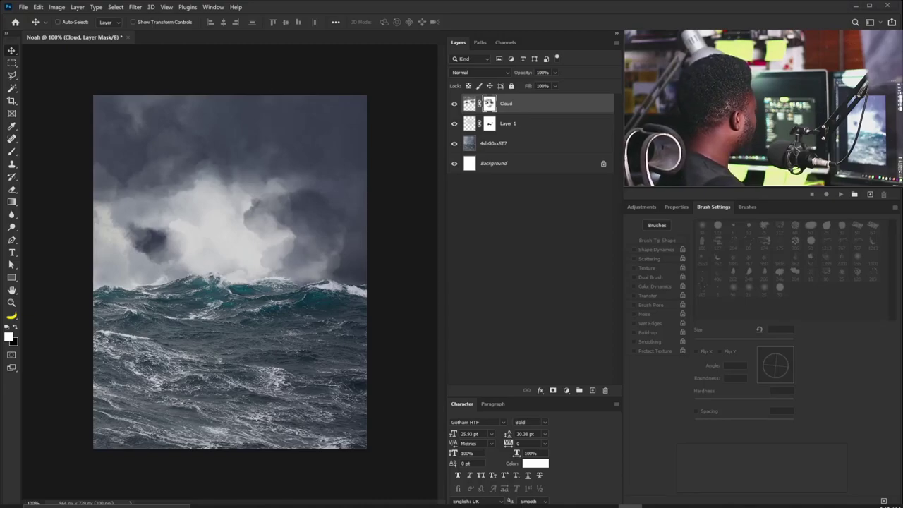
Step: Place the wooden ark image above the clouds and scale it down to sit small on the central waves at the horizon
{"action": "left_click_drag", "start_coordinate": [258, 298], "coordinate": [296, 246]}
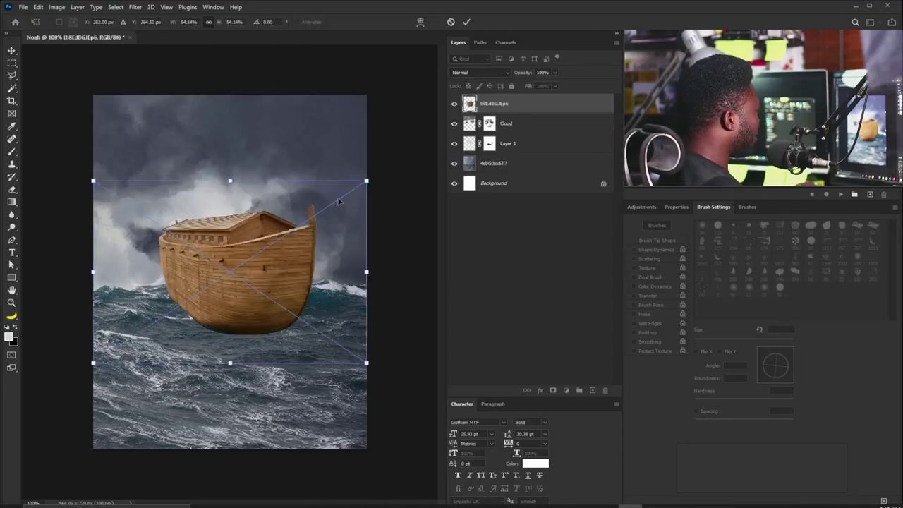
{"action": "left_click_drag", "start_coordinate": [366, 182], "coordinate": [240, 286]}
{"action": "key", "text": "Return"}
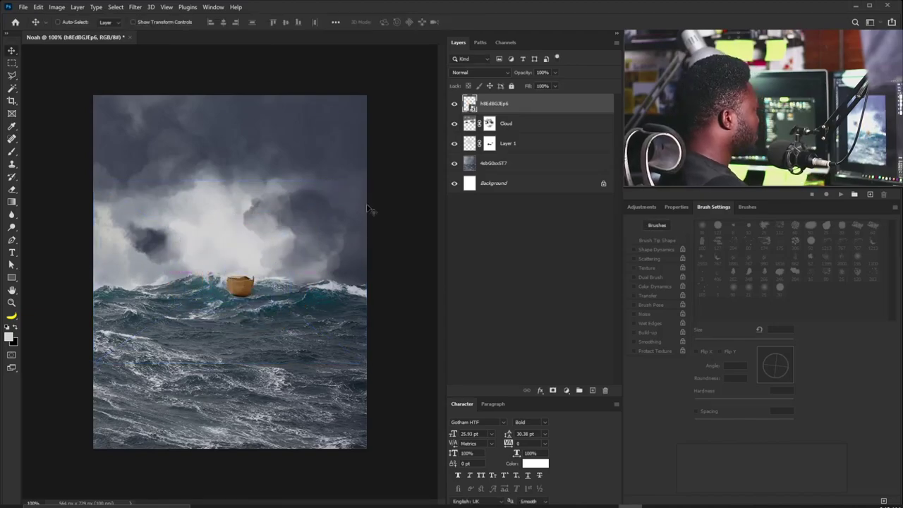
Step: Group the Cloud layer and Layer 1 and name the group Cloud
{"action": "left_click", "coordinate": [503, 128]}
{"action": "left_click", "coordinate": [509, 144], "text": "shift"}
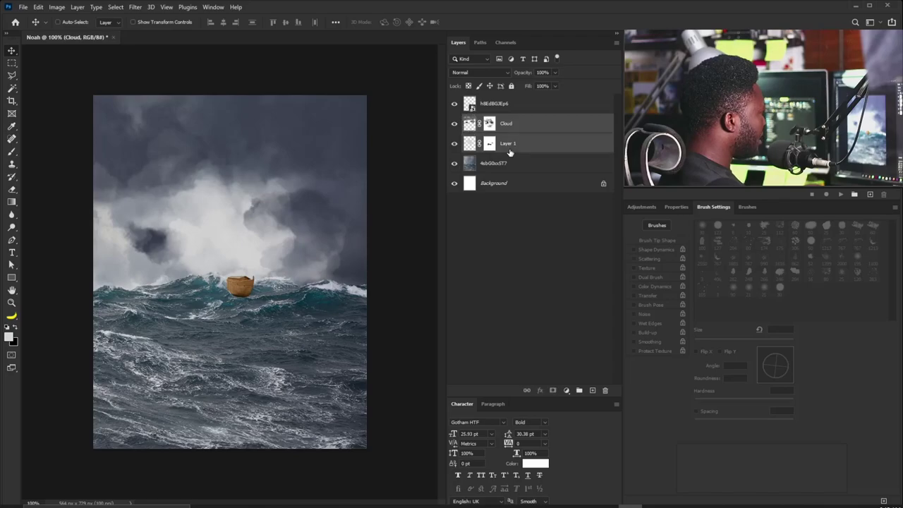
{"action": "key", "text": "ctrl+g"}
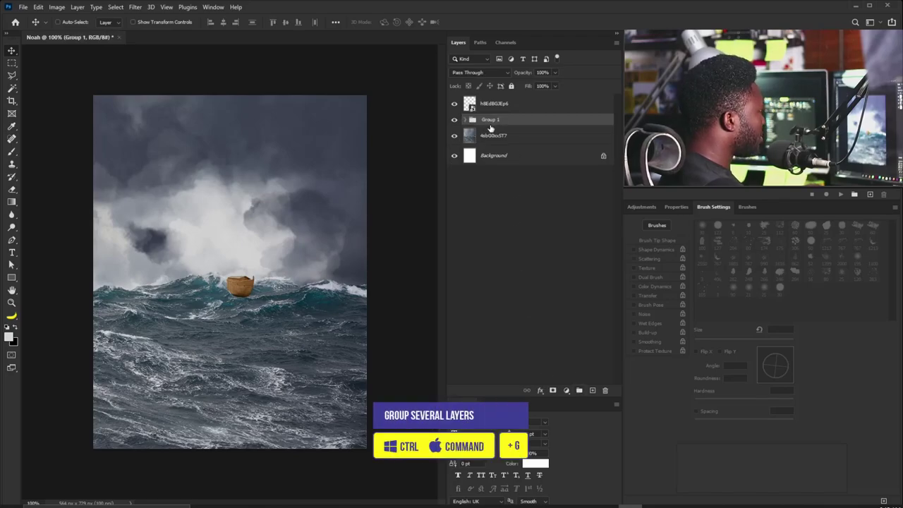
{"action": "type", "text": "Cloud"}
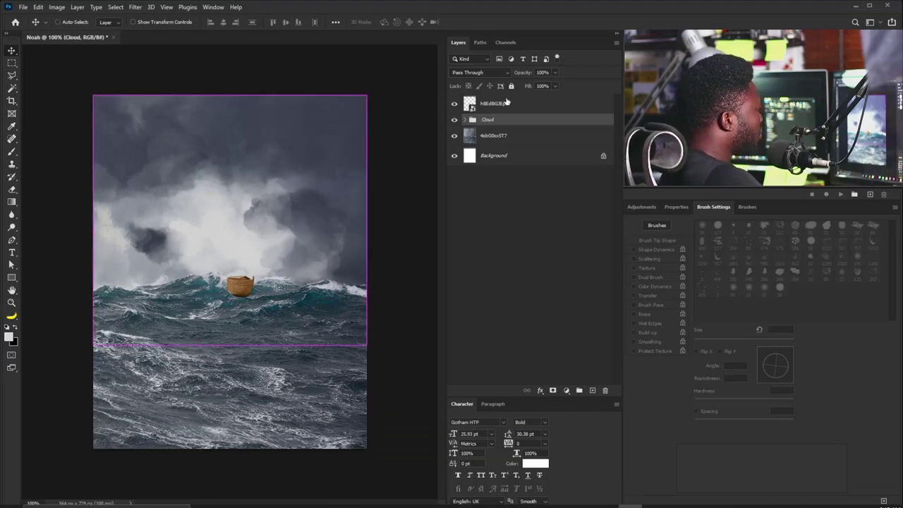
Step: Add a new layer above the ark layer and name it Splash
{"action": "left_click", "coordinate": [507, 103]}
{"action": "key", "text": "s"}
{"action": "left_click", "coordinate": [591, 390]}
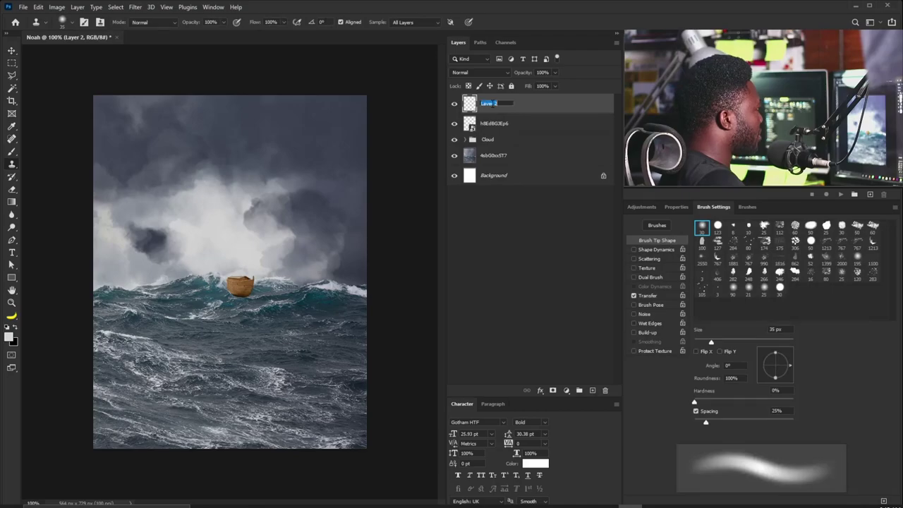
{"action": "double_click", "coordinate": [494, 103]}
{"action": "type", "text": "Sclash"}
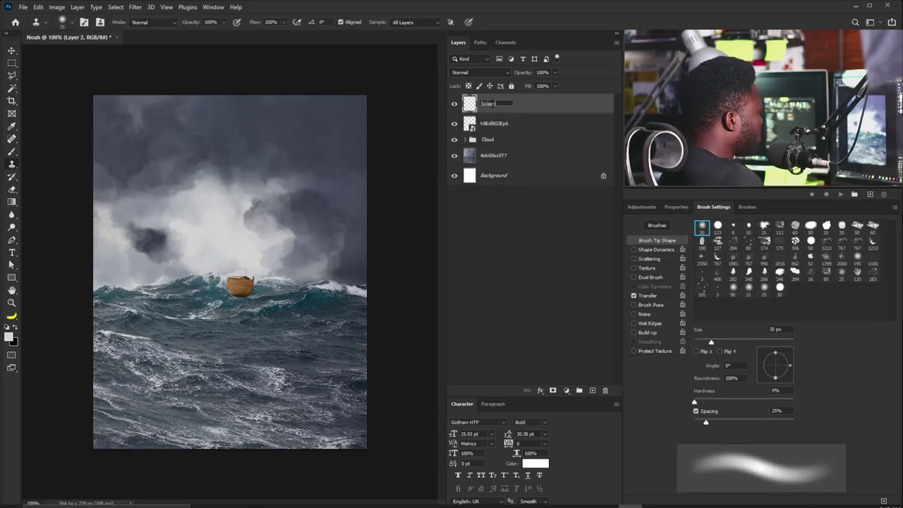
{"action": "key", "text": "Return"}
Step: Sample the whitish sea foam near the ark as the foreground colour and lighten it to a neutral light grey
{"action": "scroll", "coordinate": [240, 317], "scroll_direction": "up", "scroll_amount": 6}
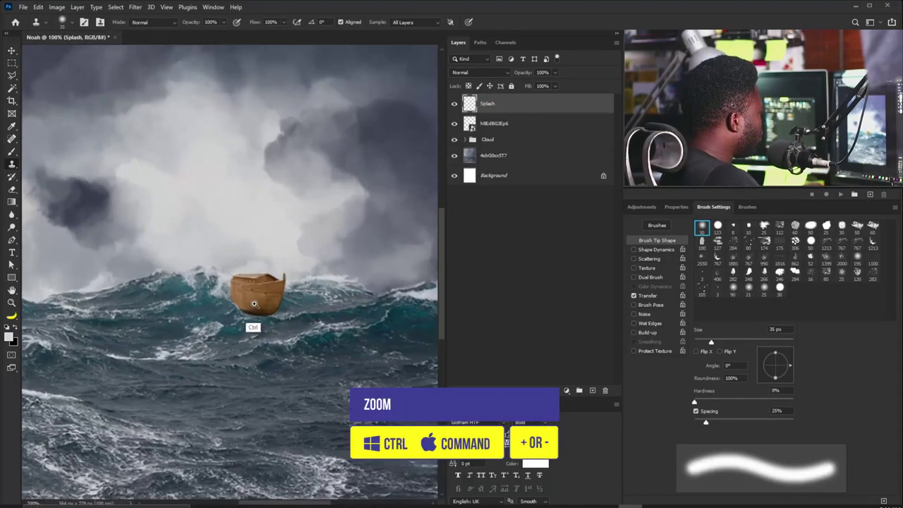
{"action": "scroll", "coordinate": [215, 263], "scroll_direction": "up", "scroll_amount": 2}
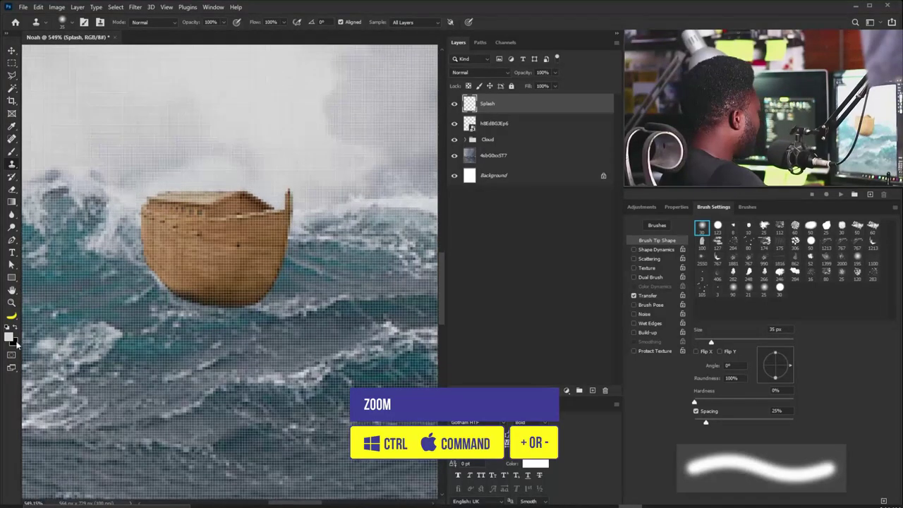
{"action": "left_click", "coordinate": [10, 336]}
{"action": "left_click", "coordinate": [115, 218]}
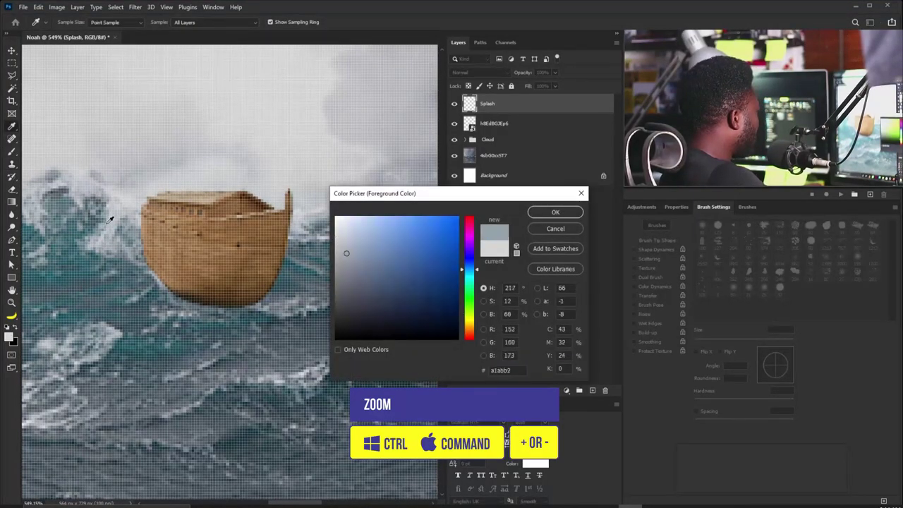
{"action": "left_click", "coordinate": [167, 209]}
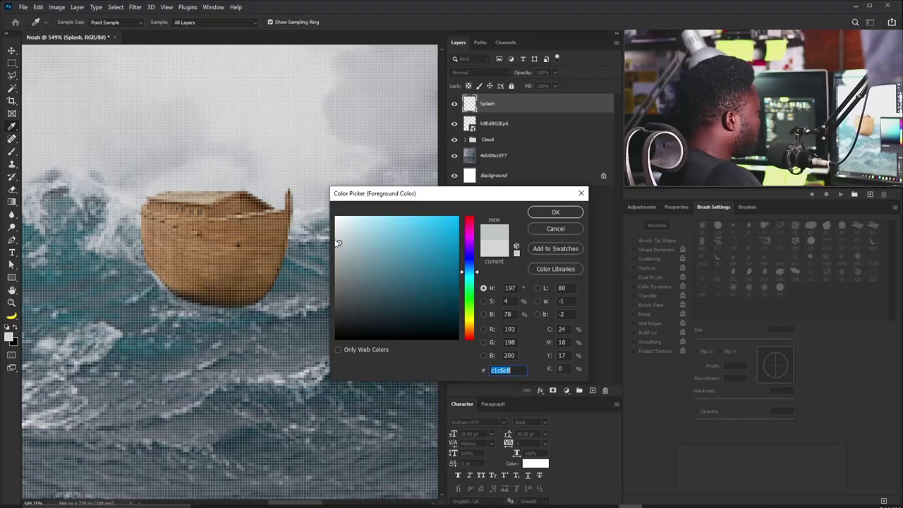
{"action": "left_click", "coordinate": [334, 232]}
{"action": "left_click", "coordinate": [531, 210]}
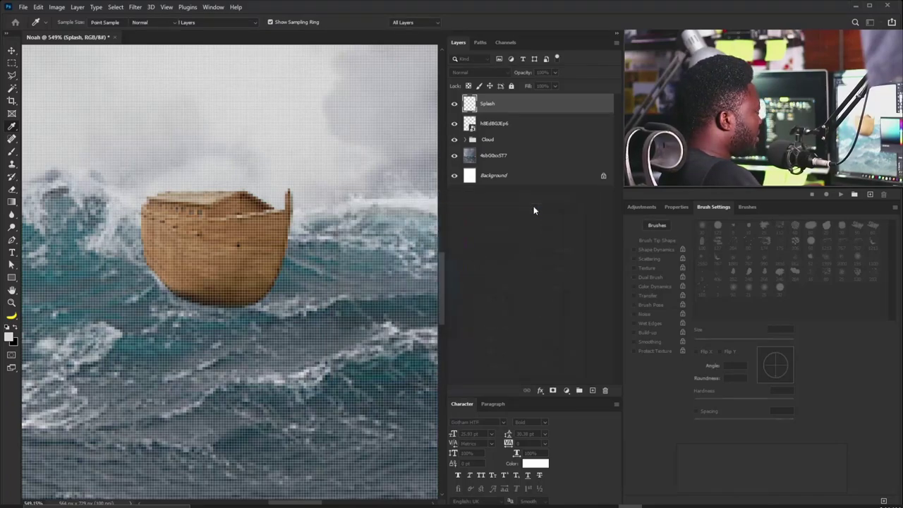
Step: Paint a first dab of foam under the ark's hull with the cloud brush at 15 px and Transfer turned off
{"action": "key", "text": "b"}
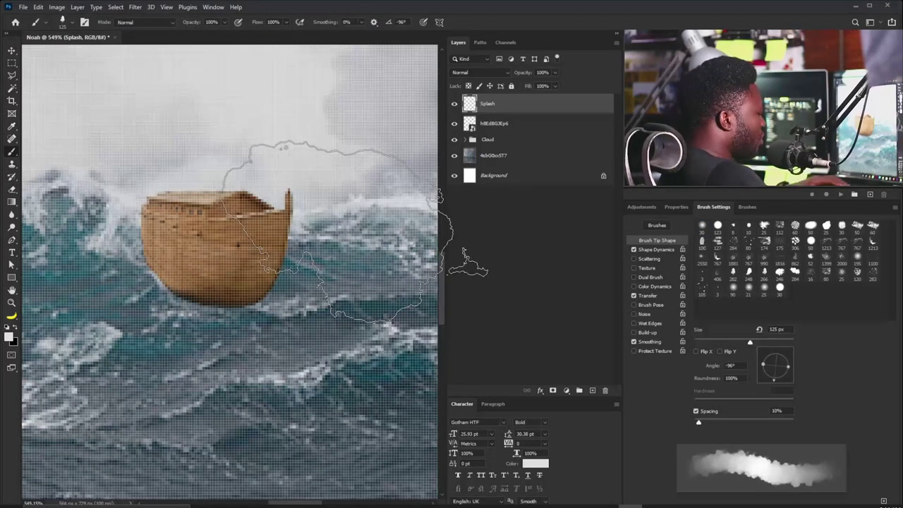
{"action": "key", "text": "bracketleft"}
{"action": "key", "text": "bracketleft"}
{"action": "key", "text": "bracketleft"}
{"action": "key", "text": "bracketleft"}
{"action": "key", "text": "bracketleft"}
{"action": "key", "text": "bracketleft"}
{"action": "key", "text": "bracketleft"}
{"action": "key", "text": "bracketleft"}
{"action": "key", "text": "bracketleft"}
{"action": "key", "text": "bracketleft"}
{"action": "key", "text": "bracketleft"}
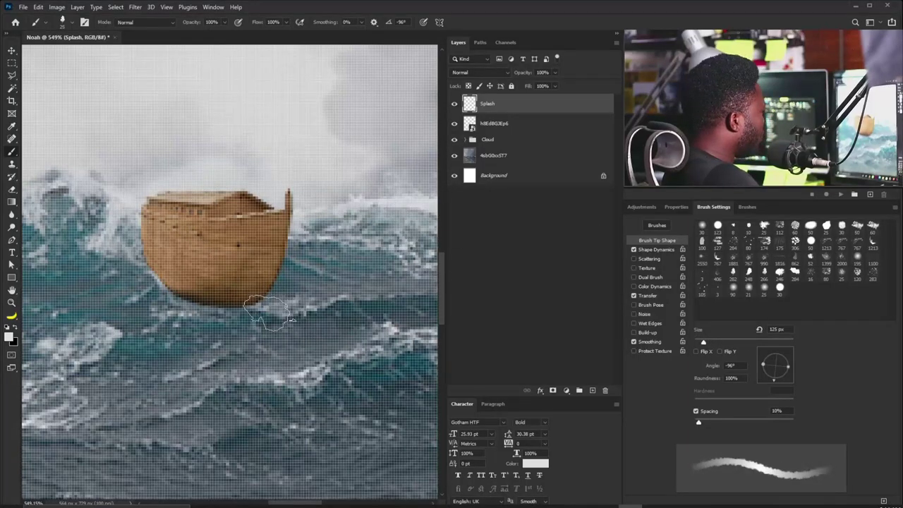
{"action": "left_click", "coordinate": [635, 295]}
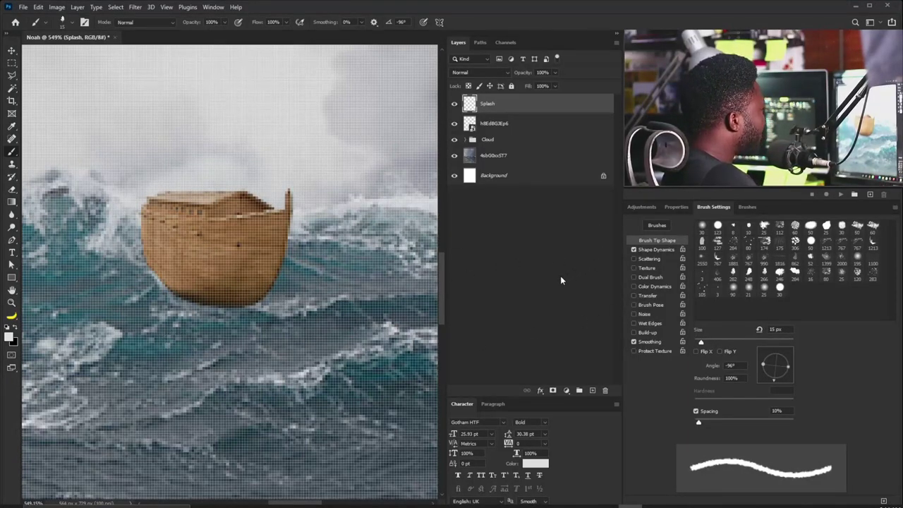
{"action": "left_click", "coordinate": [273, 22]}
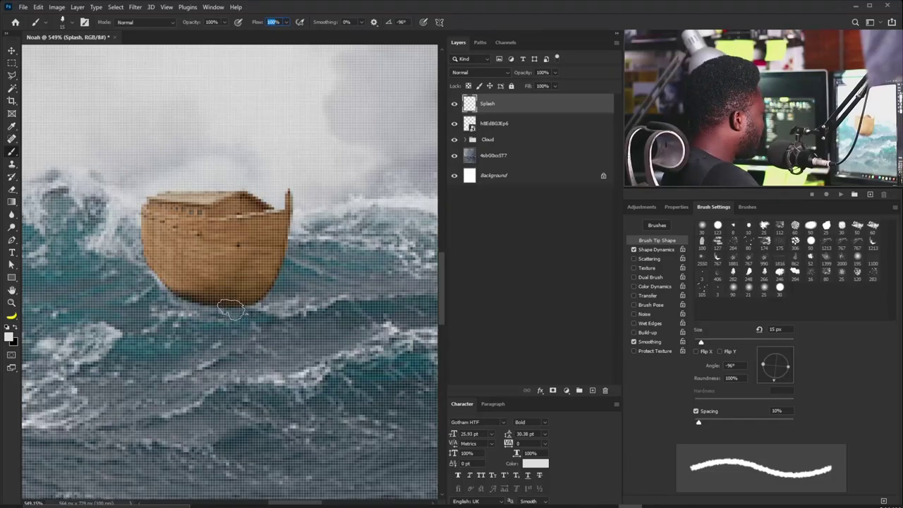
{"action": "left_click", "coordinate": [233, 307]}
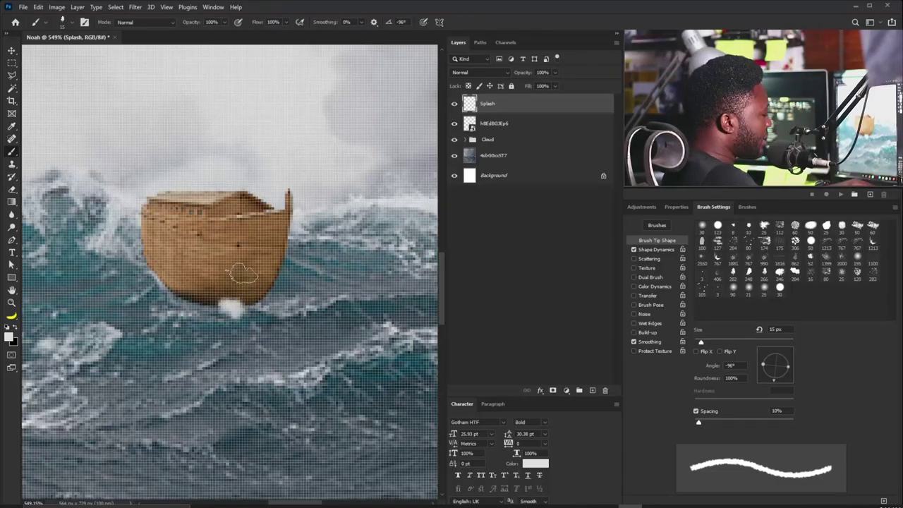
Step: Extend the foam leftward along the bottom of the hull with the brush reduced to about 8 px
{"action": "key", "text": "bracketleft"}
{"action": "key", "text": "bracketleft"}
{"action": "key", "text": "bracketleft"}
{"action": "left_click_drag", "start_coordinate": [215, 306], "coordinate": [174, 305]}
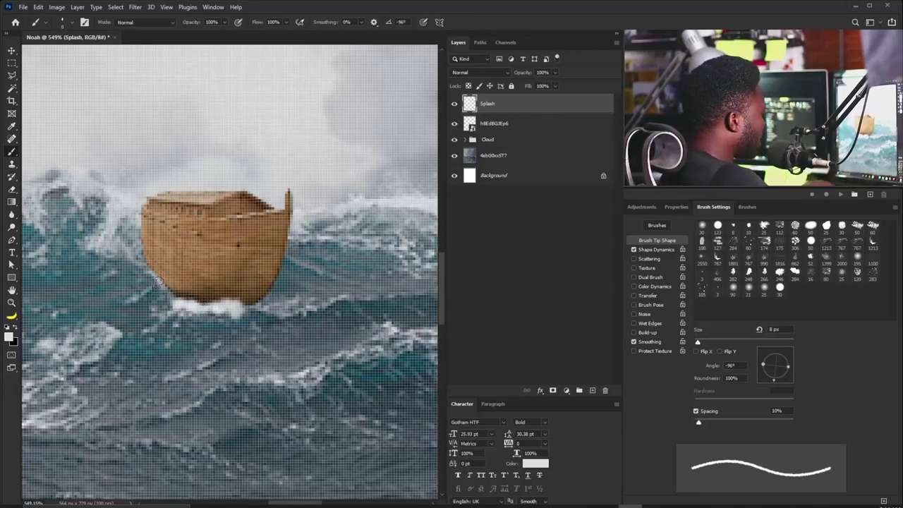
Step: Paint thin foam up the hull's left edge and around its lower right corner with a 3 to 4 px brush
{"action": "key", "text": "bracketleft"}
{"action": "key", "text": "bracketleft"}
{"action": "key", "text": "bracketleft"}
{"action": "key", "text": "bracketleft"}
{"action": "key", "text": "bracketleft"}
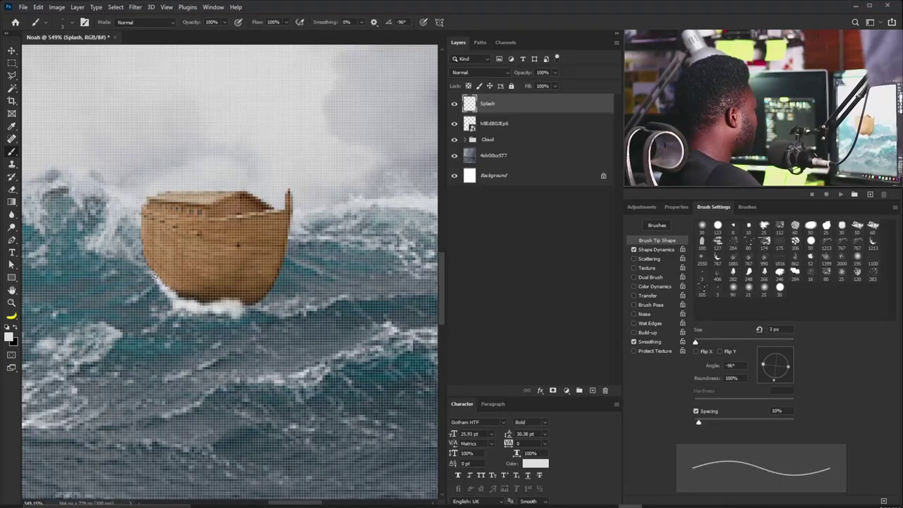
{"action": "key", "text": "bracketright"}
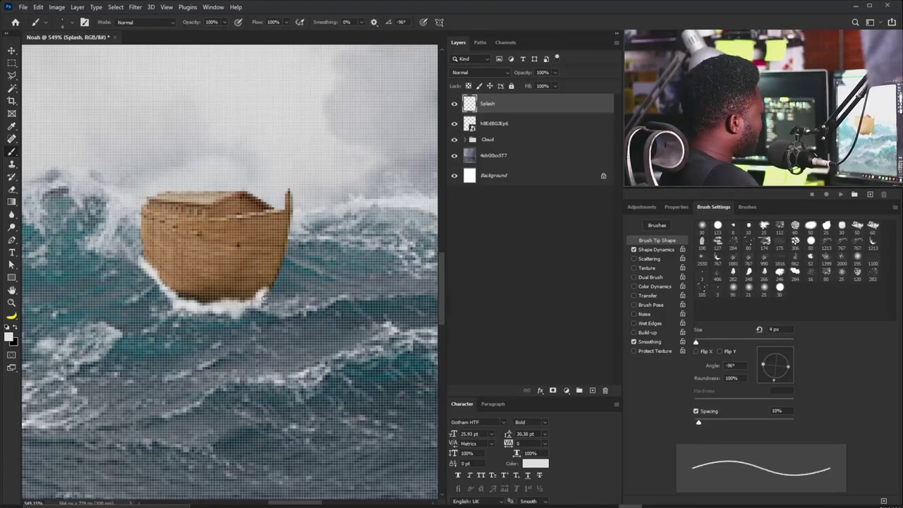
Step: Build up the foam under the hull's right corner with the brush enlarged to 9 px, turning Transfer on for softer strokes
{"action": "key", "text": "bracketright"}
{"action": "key", "text": "bracketright"}
{"action": "key", "text": "bracketright"}
{"action": "key", "text": "bracketright"}
{"action": "key", "text": "bracketright"}
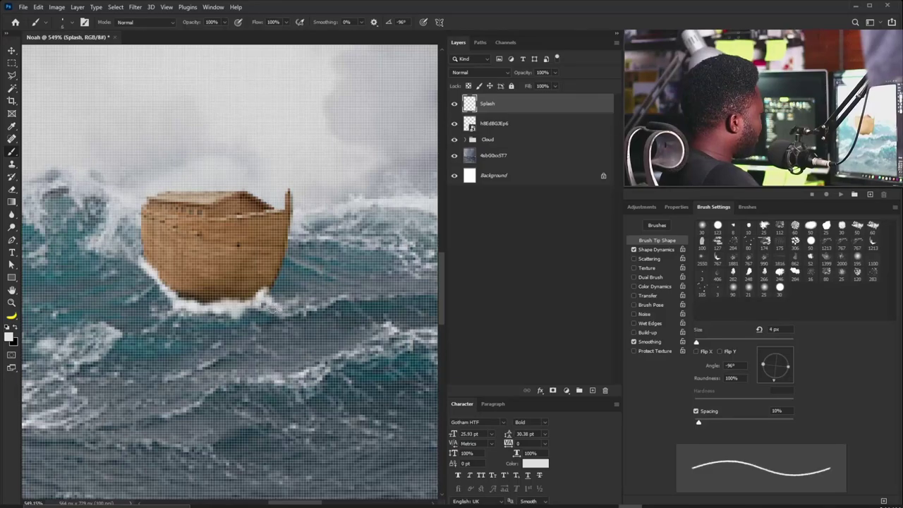
{"action": "left_click_drag", "start_coordinate": [271, 310], "coordinate": [255, 314]}
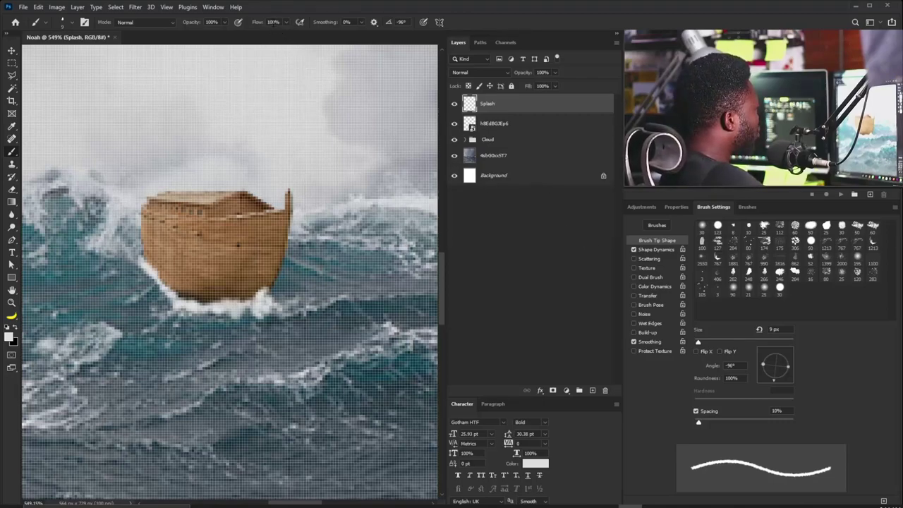
{"action": "left_click", "coordinate": [634, 295]}
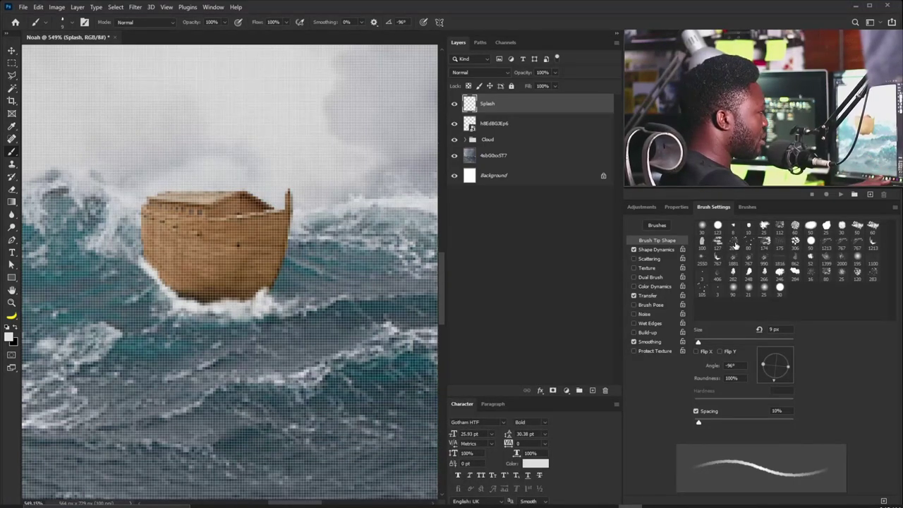
Step: Switch to the 80 px spatter brush tip and turn Transfer off
{"action": "left_click", "coordinate": [733, 241]}
{"action": "left_click", "coordinate": [748, 243]}
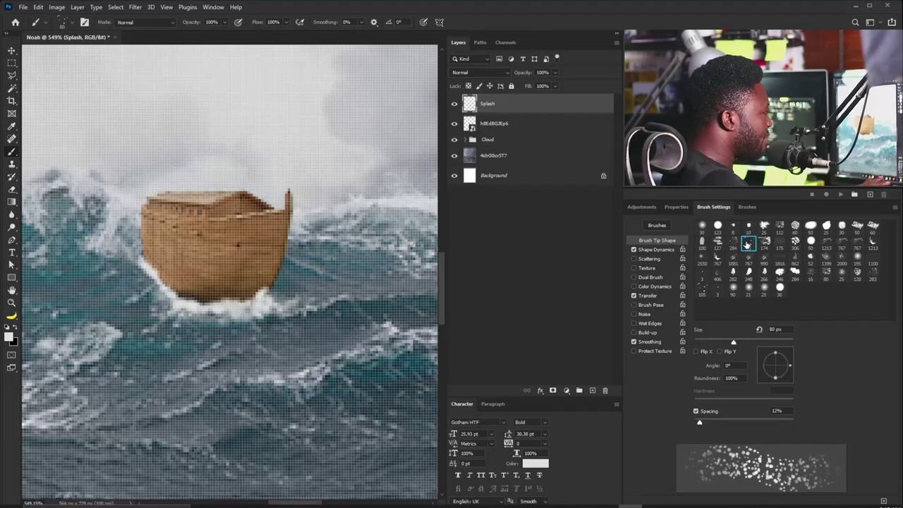
{"action": "left_click", "coordinate": [632, 296]}
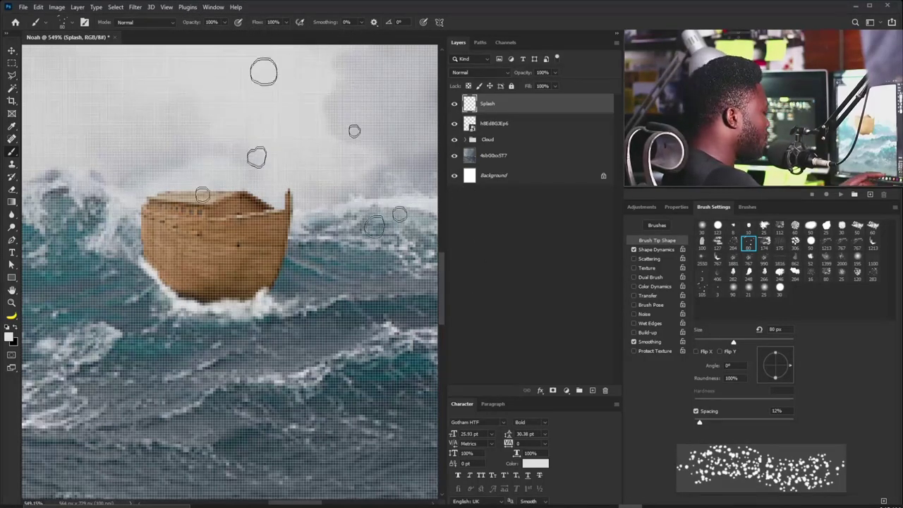
Step: Spatter fine water droplets over the foam along the ark's base, with the brush kept between 4 and 8 px
{"action": "key", "text": "bracketleft"}
{"action": "key", "text": "bracketleft"}
{"action": "key", "text": "bracketleft"}
{"action": "key", "text": "bracketleft"}
{"action": "key", "text": "bracketleft"}
{"action": "key", "text": "bracketleft"}
{"action": "key", "text": "bracketleft"}
{"action": "key", "text": "bracketleft"}
{"action": "key", "text": "bracketleft"}
{"action": "key", "text": "bracketleft"}
{"action": "key", "text": "bracketleft"}
{"action": "key", "text": "bracketleft"}
{"action": "key", "text": "bracketleft"}
{"action": "key", "text": "bracketleft"}
{"action": "key", "text": "bracketright"}
{"action": "key", "text": "bracketright"}
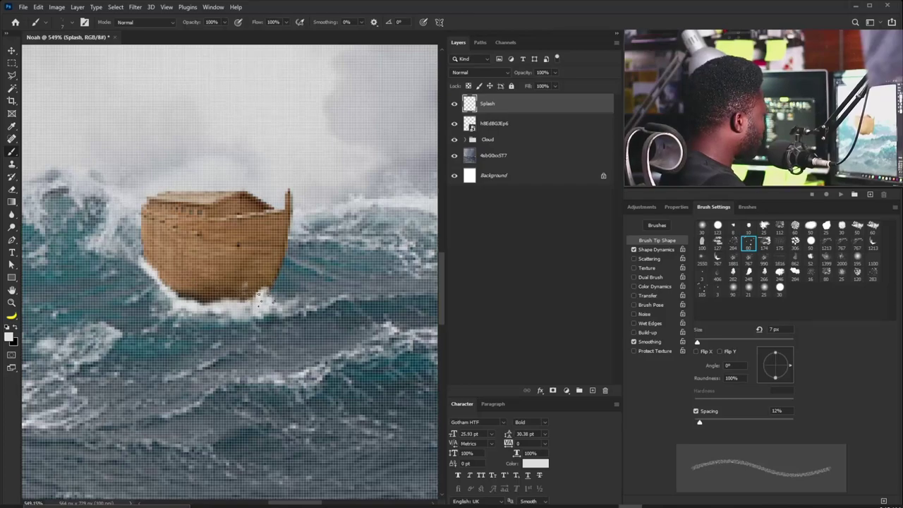
{"action": "key", "text": "bracketleft"}
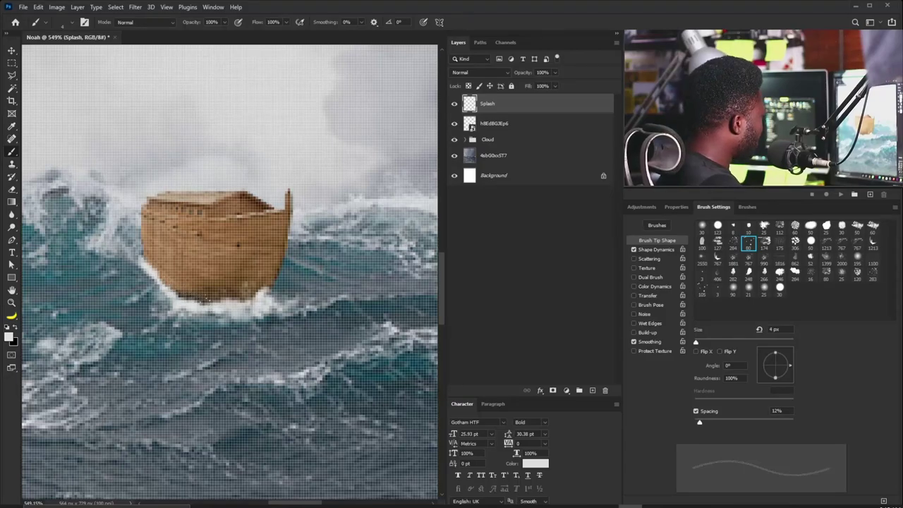
{"action": "scroll", "coordinate": [275, 256], "scroll_direction": "down", "scroll_amount": 4}
{"action": "key", "text": "bracketright"}
{"action": "key", "text": "bracketright"}
{"action": "key", "text": "bracketright"}
{"action": "key", "text": "bracketright"}
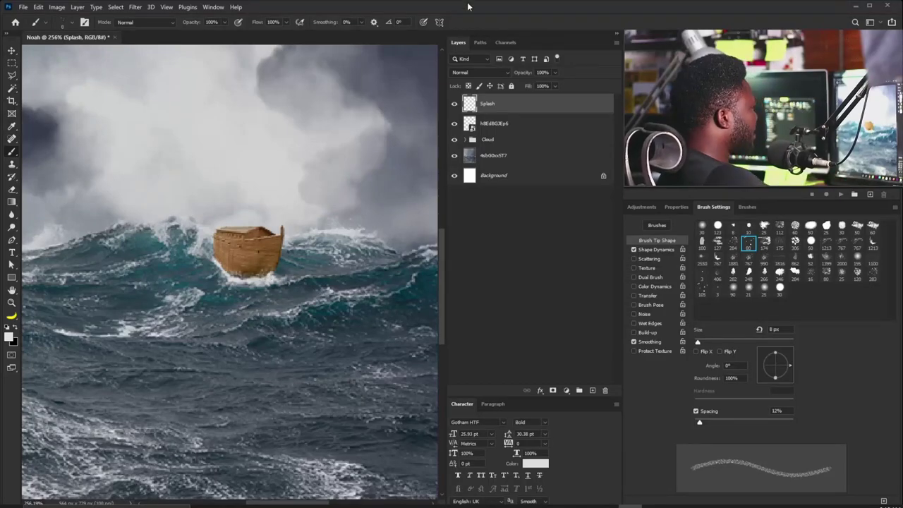
Step: Add a Hue/Saturation adjustment clipped to the ark layer and set its Saturation to -57
{"action": "left_click", "coordinate": [500, 123]}
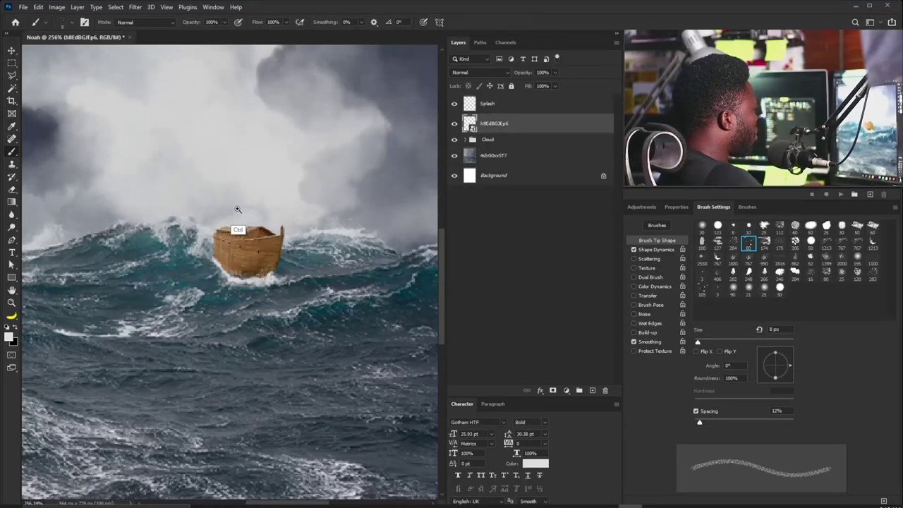
{"action": "scroll", "coordinate": [230, 222], "scroll_direction": "down", "scroll_amount": 1}
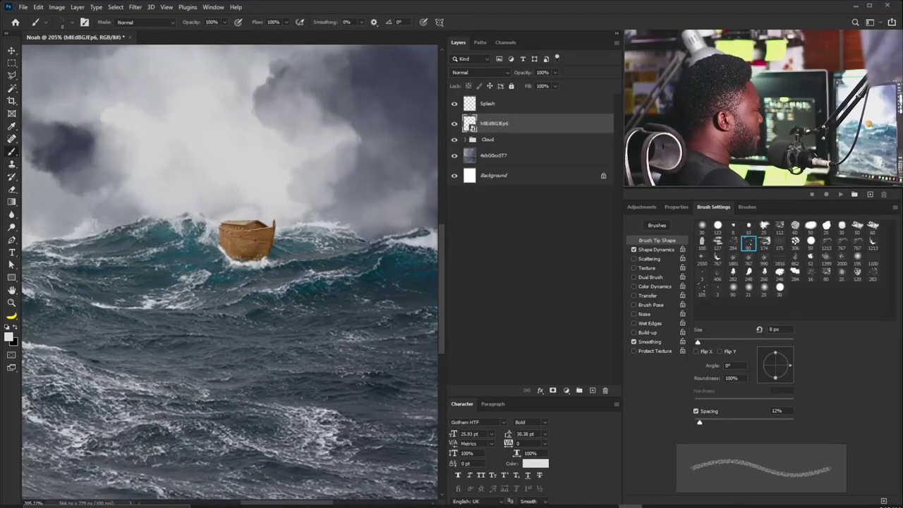
{"action": "left_click", "coordinate": [647, 205]}
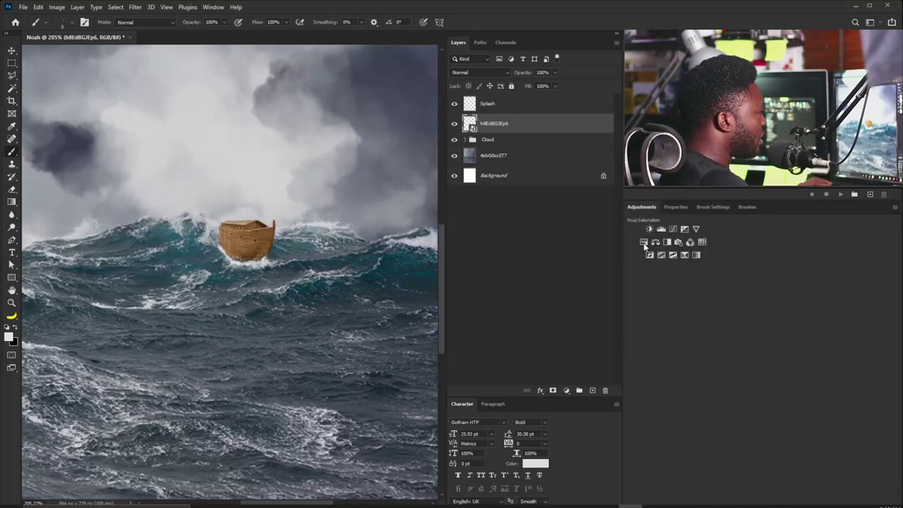
{"action": "left_click", "coordinate": [644, 243]}
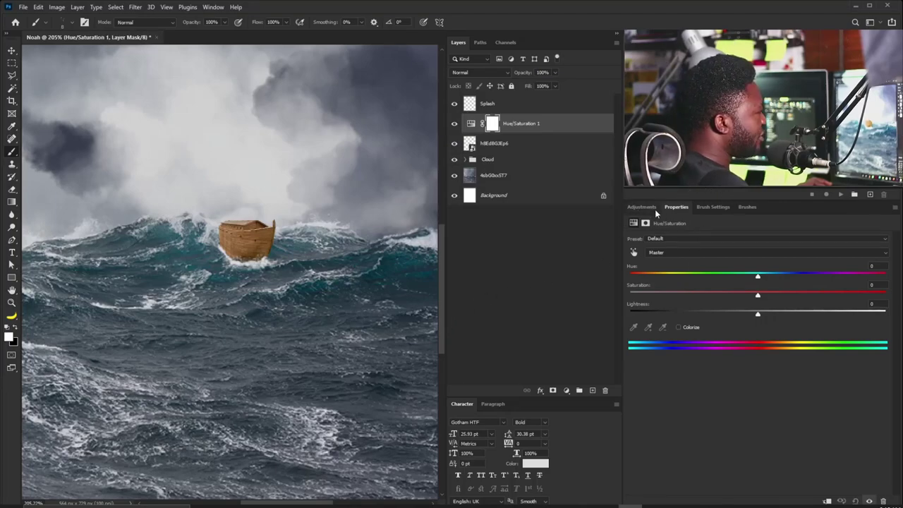
{"action": "left_click", "coordinate": [213, 7]}
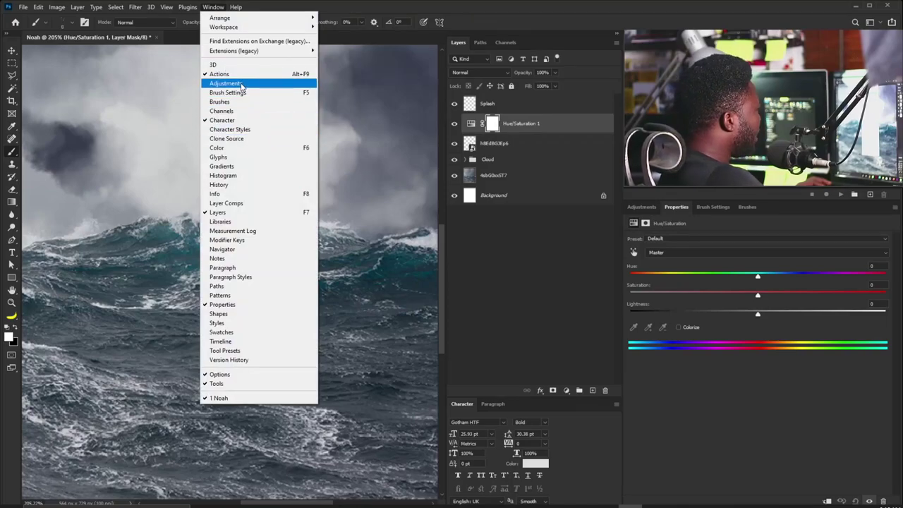
{"action": "left_click", "coordinate": [731, 264]}
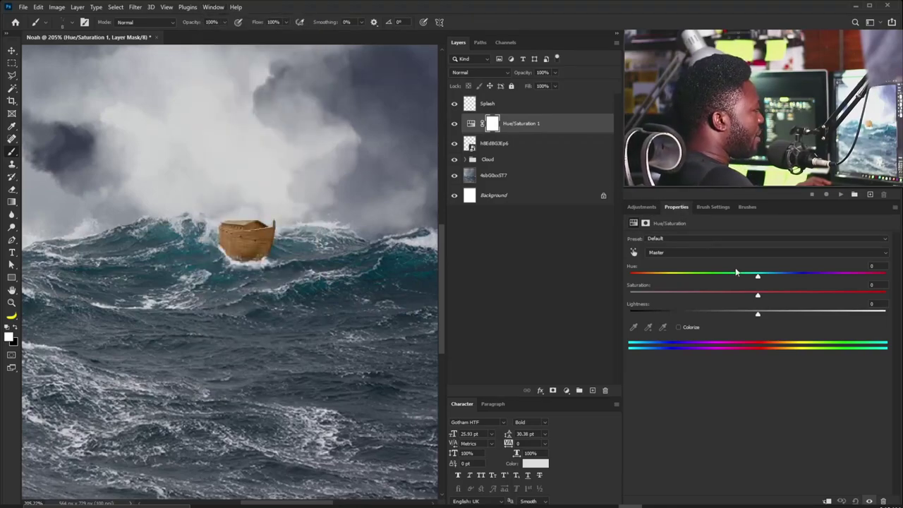
{"action": "left_click", "coordinate": [826, 498]}
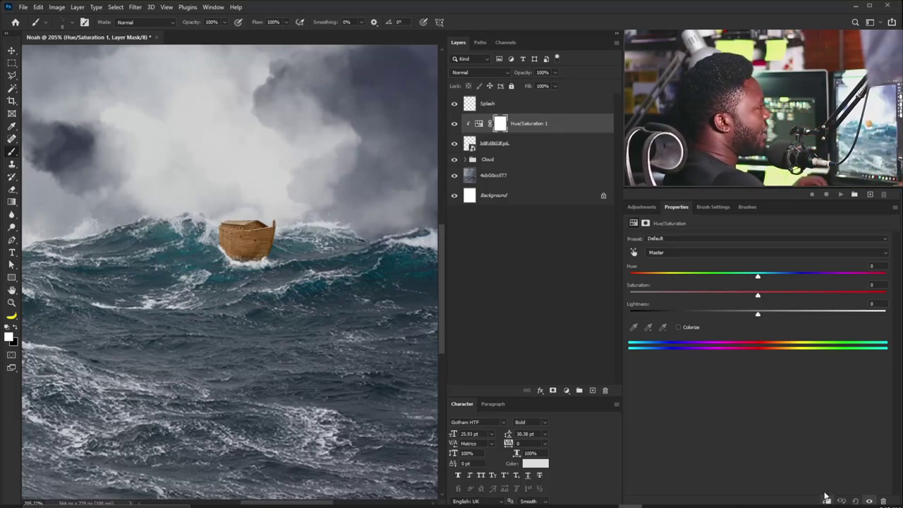
{"action": "left_click_drag", "start_coordinate": [757, 298], "coordinate": [685, 310]}
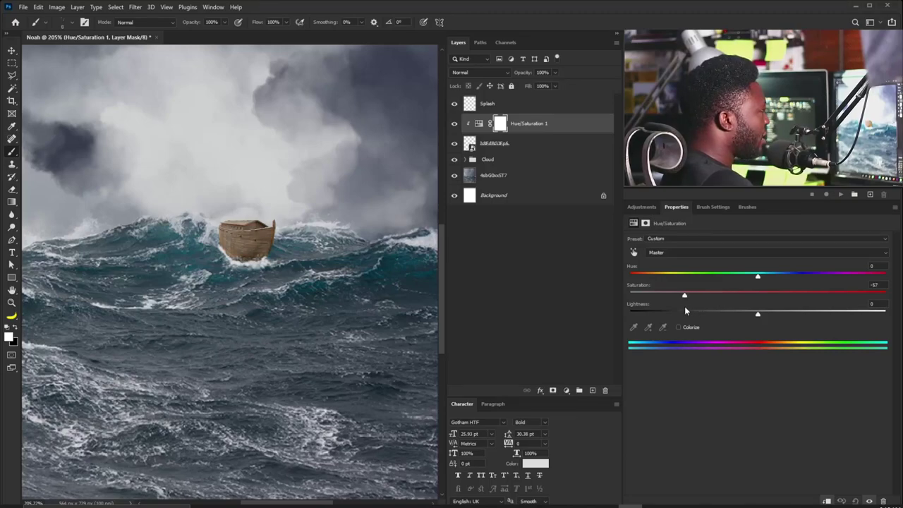
{"action": "left_click_drag", "start_coordinate": [685, 309], "coordinate": [685, 308]}
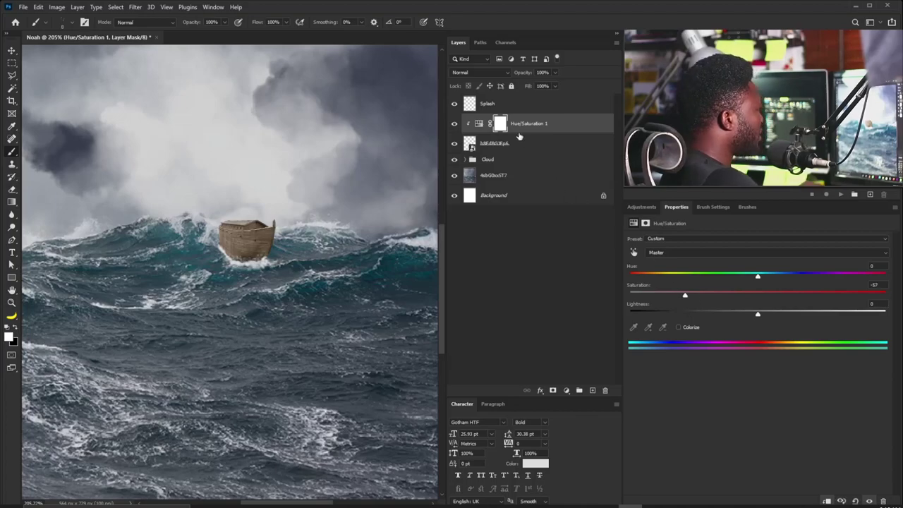
Step: Add a Curves adjustment clipped to the ark above the Hue/Saturation layer and lower its midtones from input 130 to output 79
{"action": "left_click", "coordinate": [479, 124]}
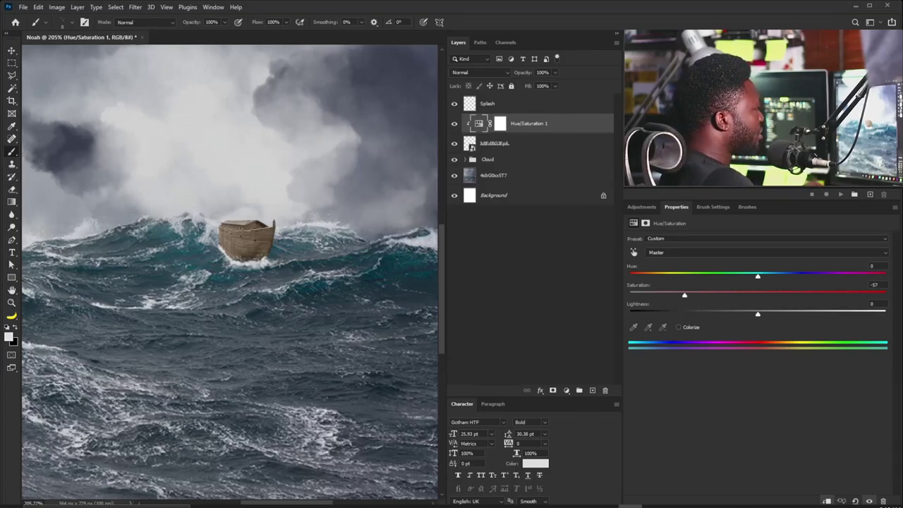
{"action": "left_click", "coordinate": [641, 207]}
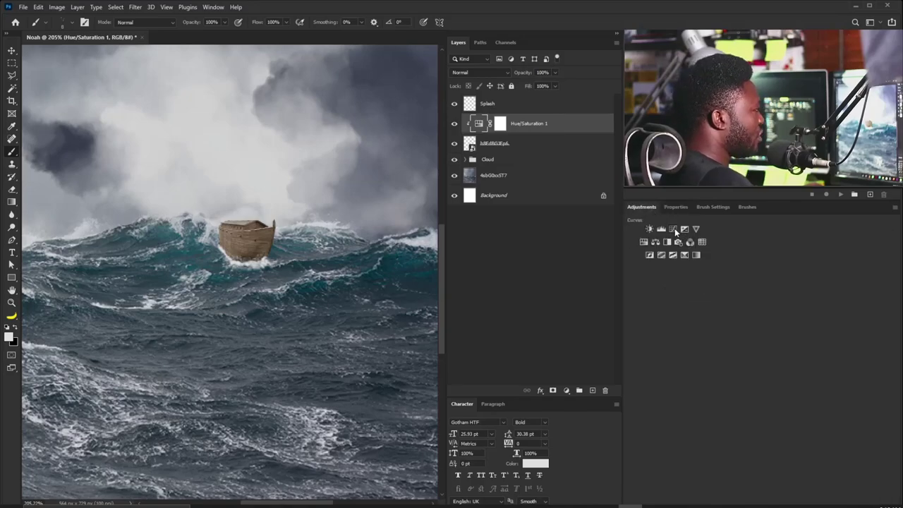
{"action": "left_click", "coordinate": [673, 229]}
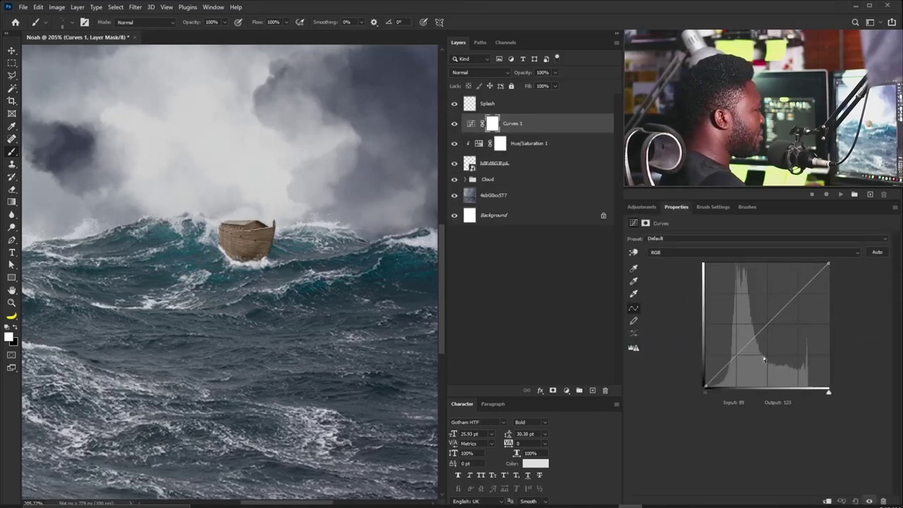
{"action": "left_click", "coordinate": [827, 500]}
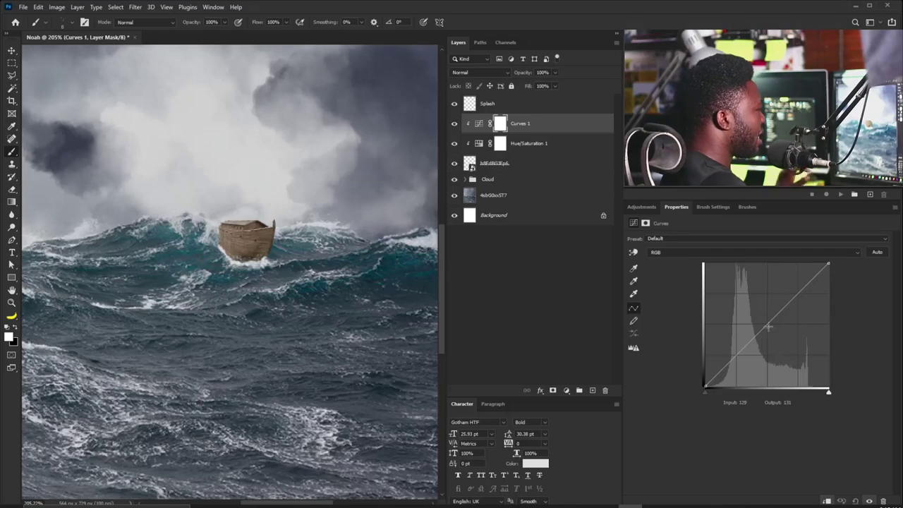
{"action": "left_click_drag", "start_coordinate": [769, 328], "coordinate": [768, 348]}
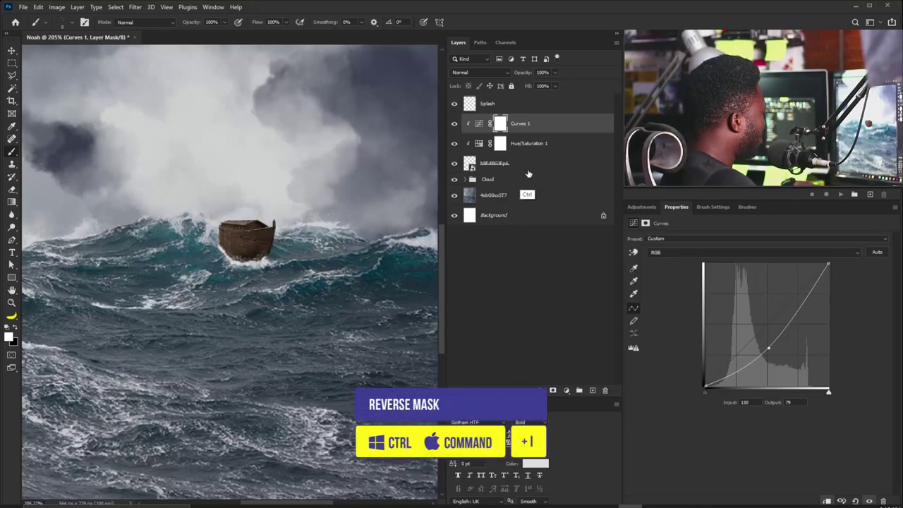
Step: Invert the Curves mask to black and choose the soft round 30 px brush with Transfer on
{"action": "key", "text": "ctrl+i"}
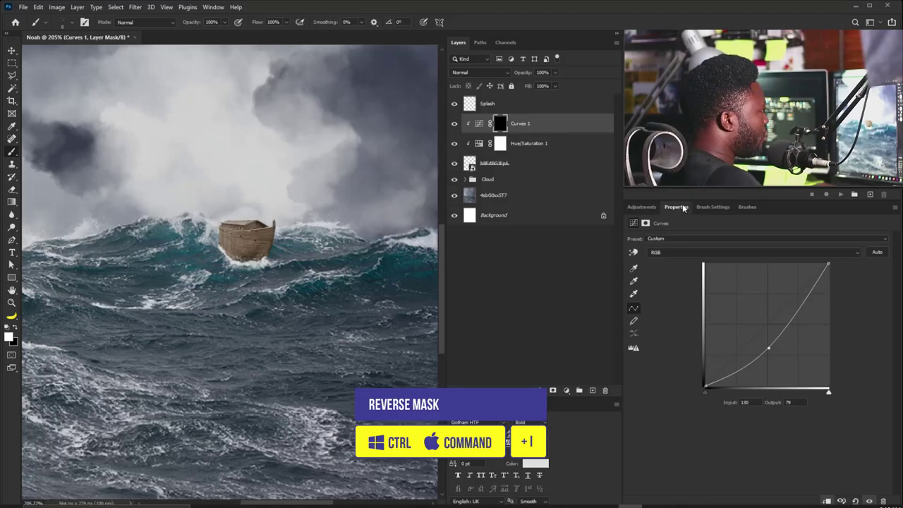
{"action": "left_click", "coordinate": [639, 207]}
{"action": "left_click", "coordinate": [713, 207]}
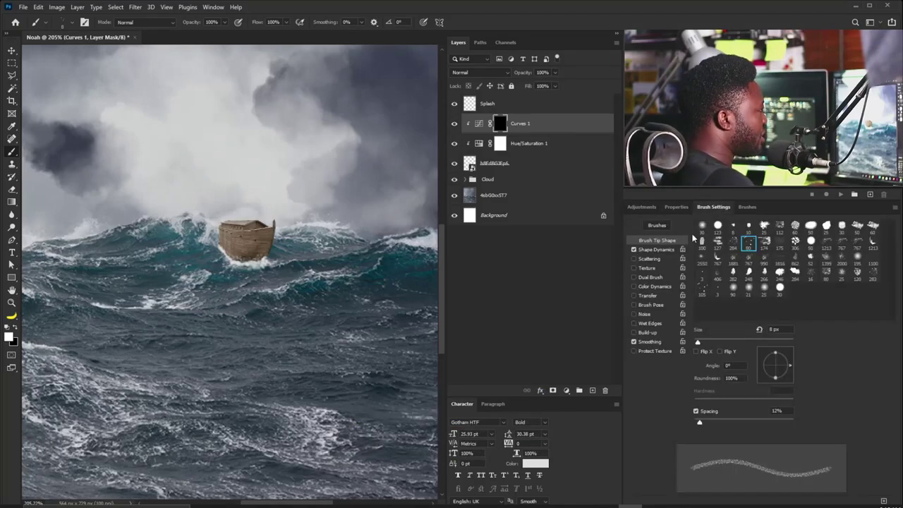
{"action": "left_click", "coordinate": [702, 227]}
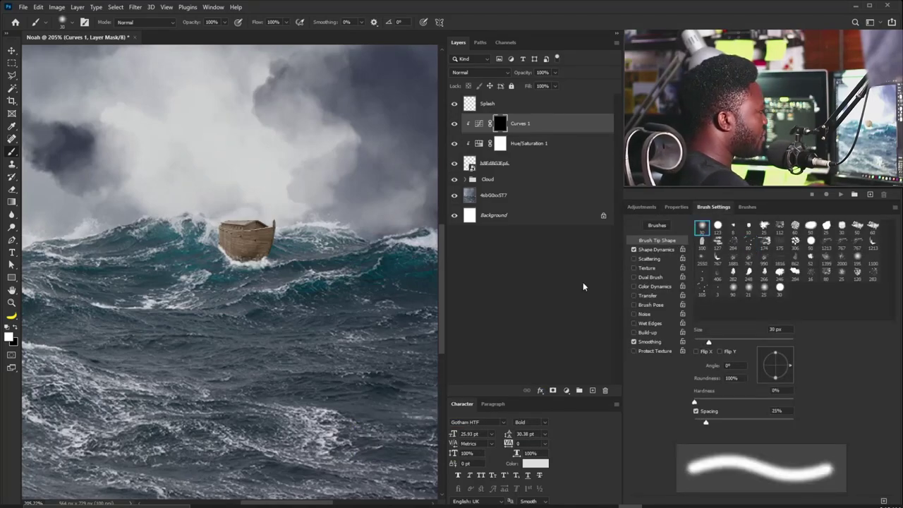
{"action": "left_click", "coordinate": [634, 296]}
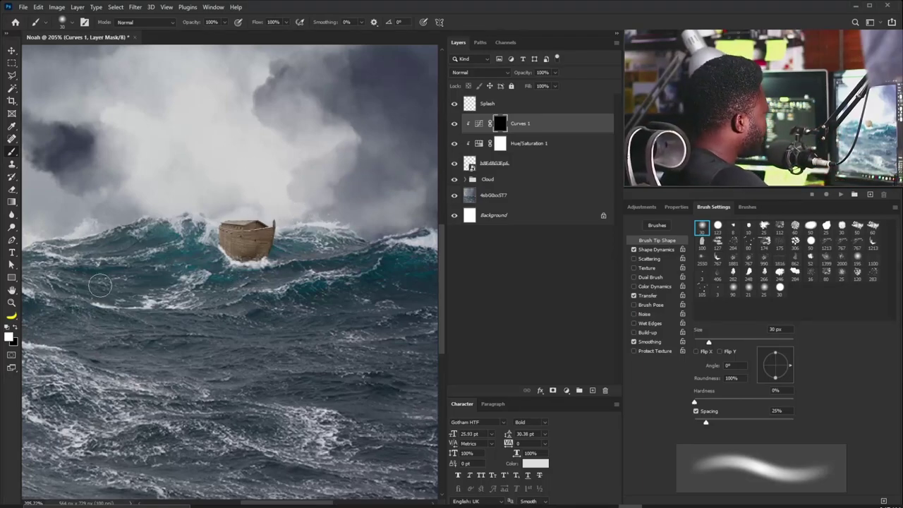
Step: Paint white on the Curves mask to shade the ark's hull, varying the soft brush between 7 and 20 px
{"action": "scroll", "coordinate": [244, 241], "scroll_direction": "up", "scroll_amount": 2}
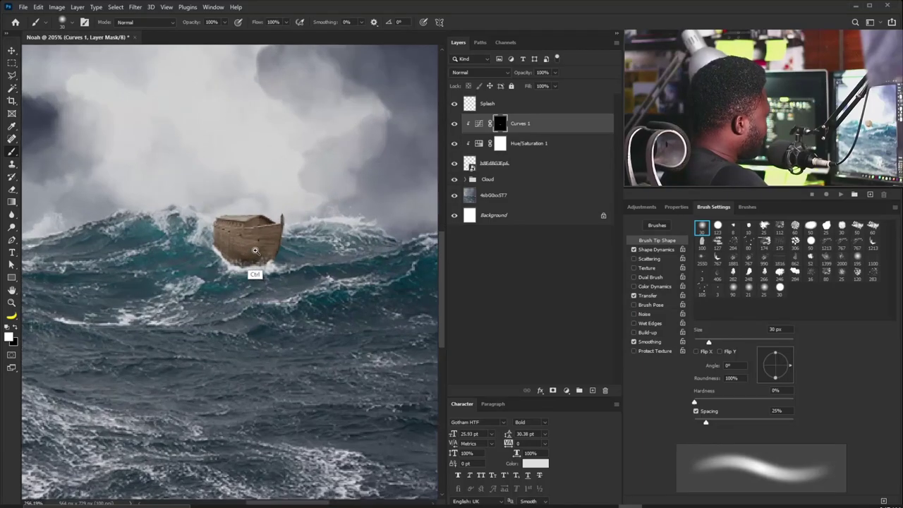
{"action": "key", "text": "bracketleft"}
{"action": "key", "text": "bracketleft"}
{"action": "key", "text": "bracketleft"}
{"action": "key", "text": "bracketleft"}
{"action": "key", "text": "bracketleft"}
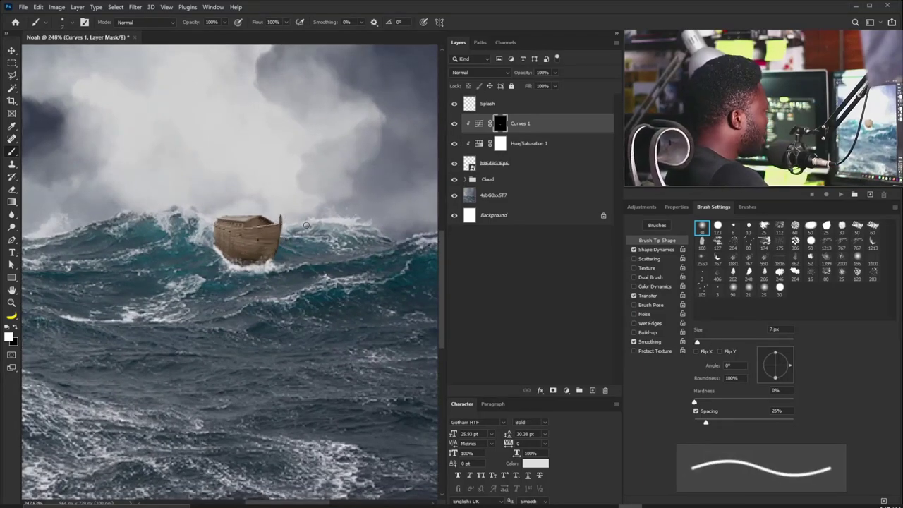
{"action": "key", "text": "bracketright"}
{"action": "key", "text": "bracketright"}
{"action": "key", "text": "bracketright"}
{"action": "key", "text": "bracketright"}
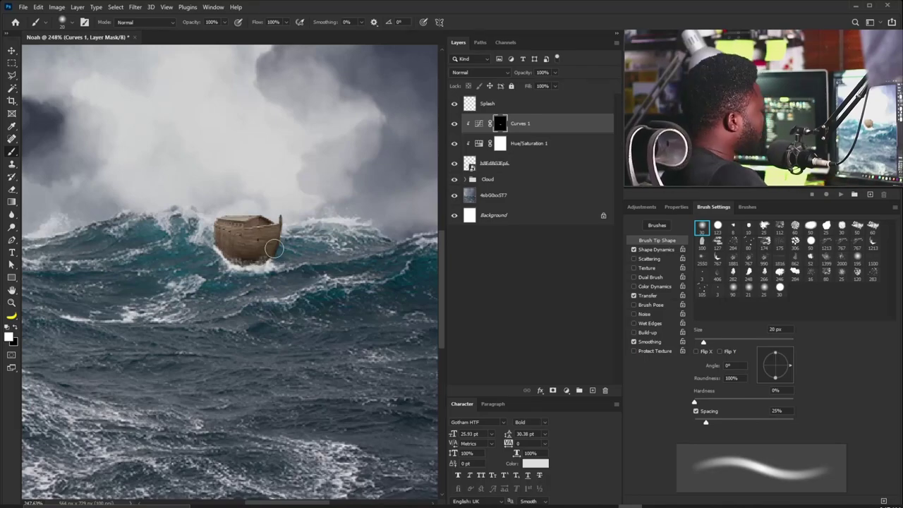
{"action": "scroll", "coordinate": [223, 244], "scroll_direction": "down", "scroll_amount": 1}
{"action": "scroll", "coordinate": [223, 245], "scroll_direction": "down", "scroll_amount": 1}
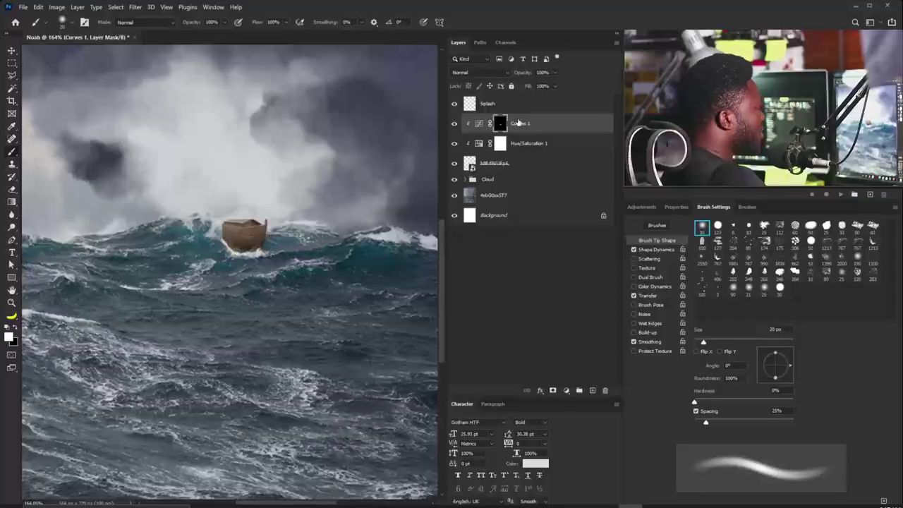
Step: Group the Splash layer, both adjustments and the ark layer together, and name the group Ark
{"action": "left_click", "coordinate": [519, 103]}
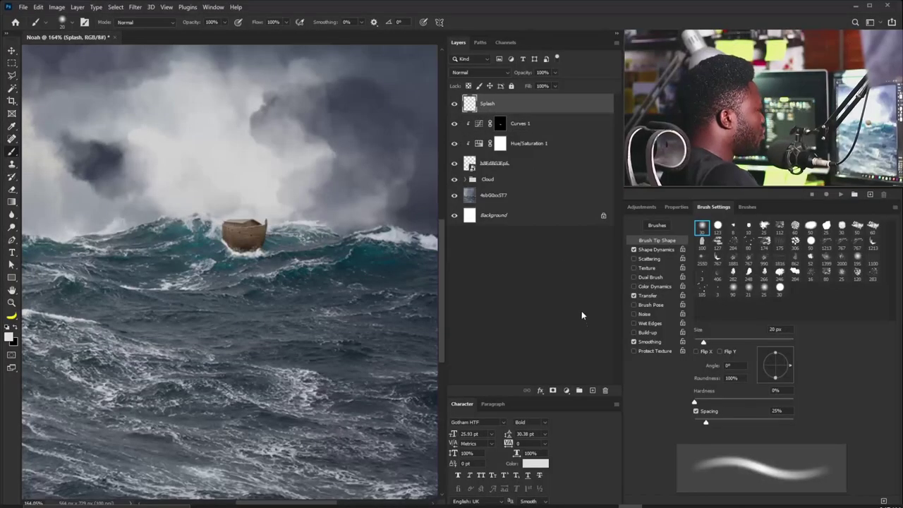
{"action": "left_click", "coordinate": [526, 164], "text": "shift"}
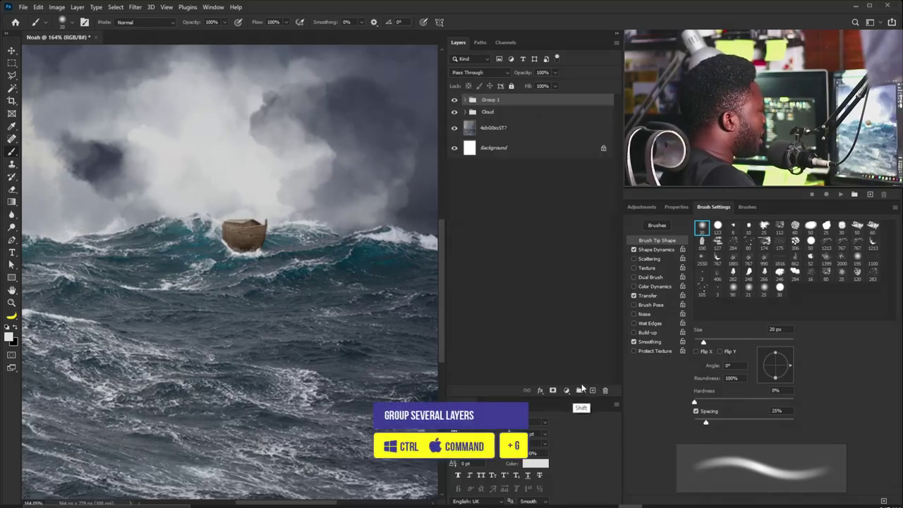
{"action": "key", "text": "ctrl+g"}
{"action": "double_click", "coordinate": [489, 101]}
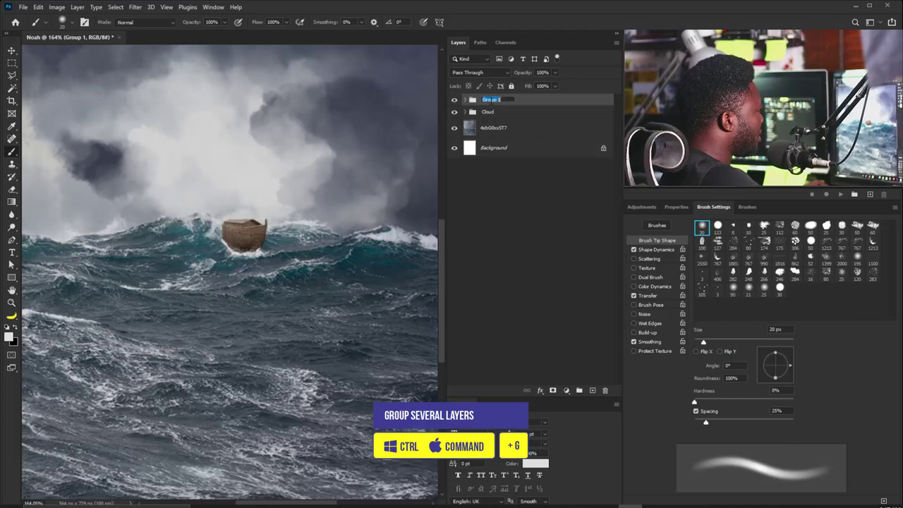
{"action": "type", "text": "A"}
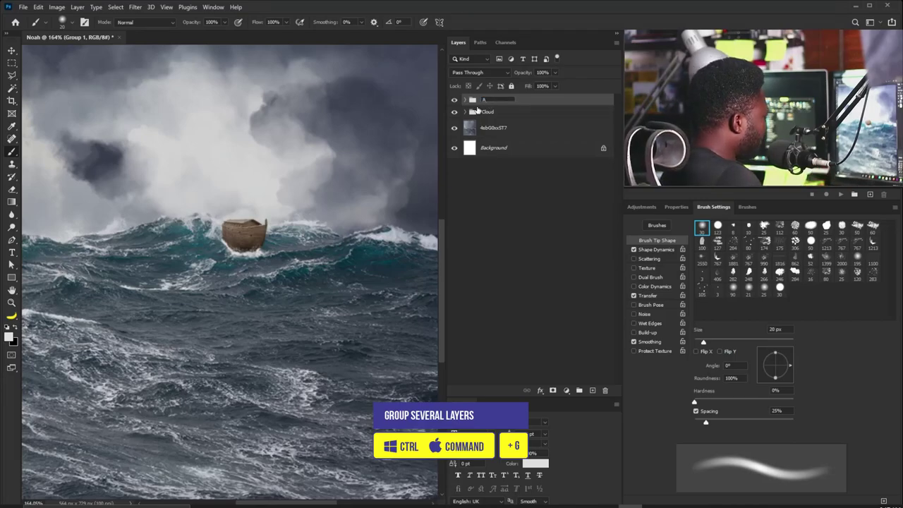
{"action": "type", "text": "rk"}
{"action": "key", "text": "Return"}
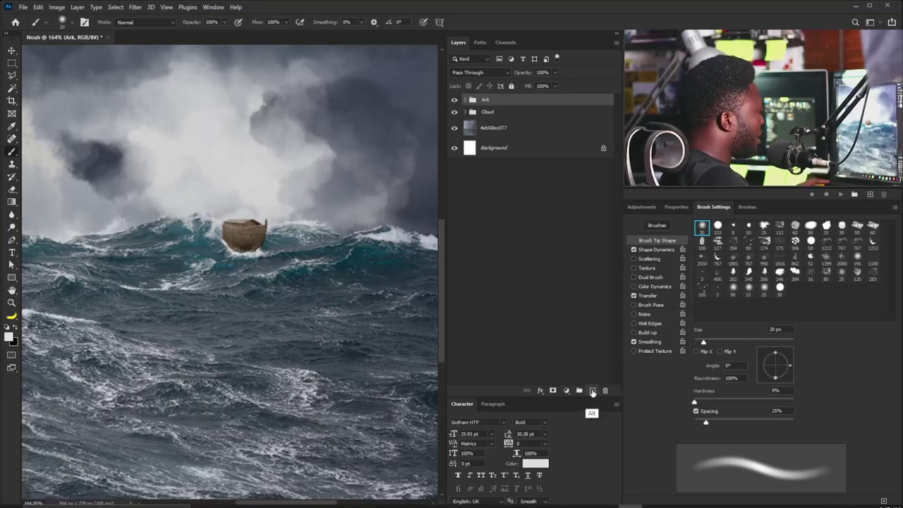
Step: Create a new layer named Light above the Ark group, in Normal mode at 100% opacity
{"action": "left_click", "coordinate": [592, 390], "text": "alt"}
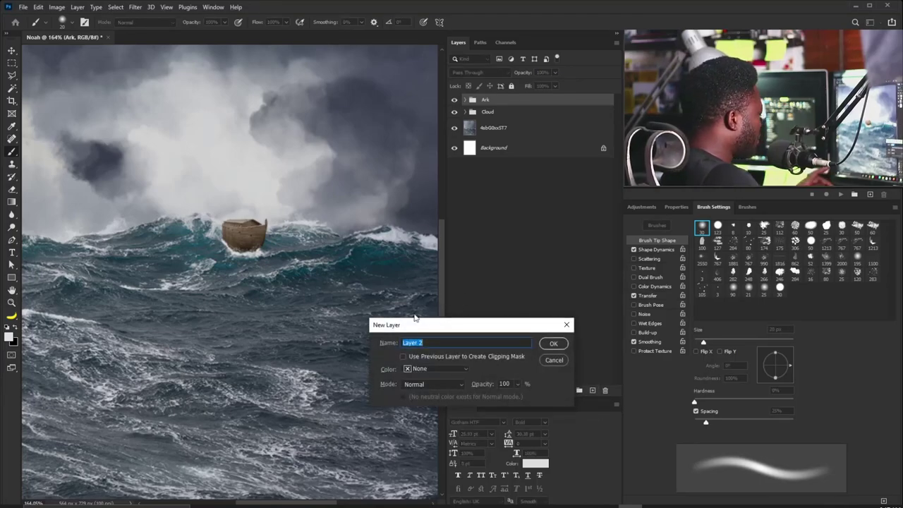
{"action": "type", "text": "Ligh"}
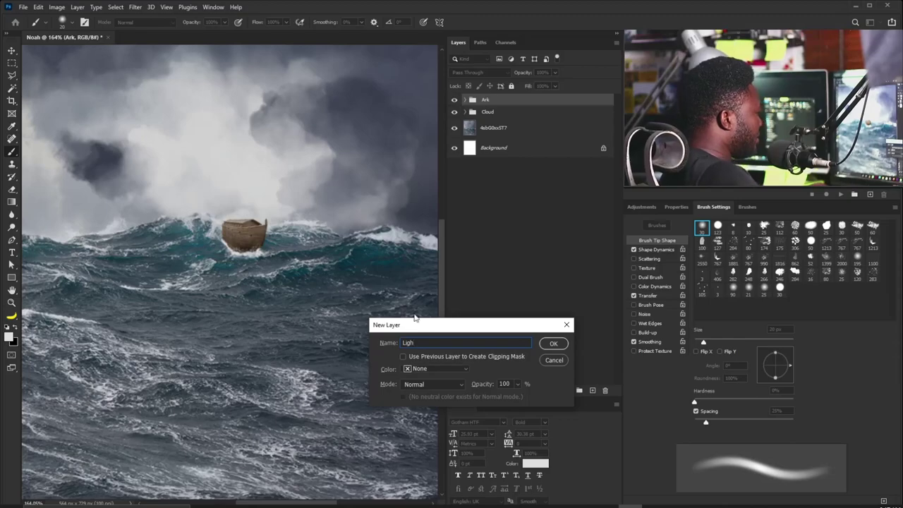
{"action": "type", "text": "t"}
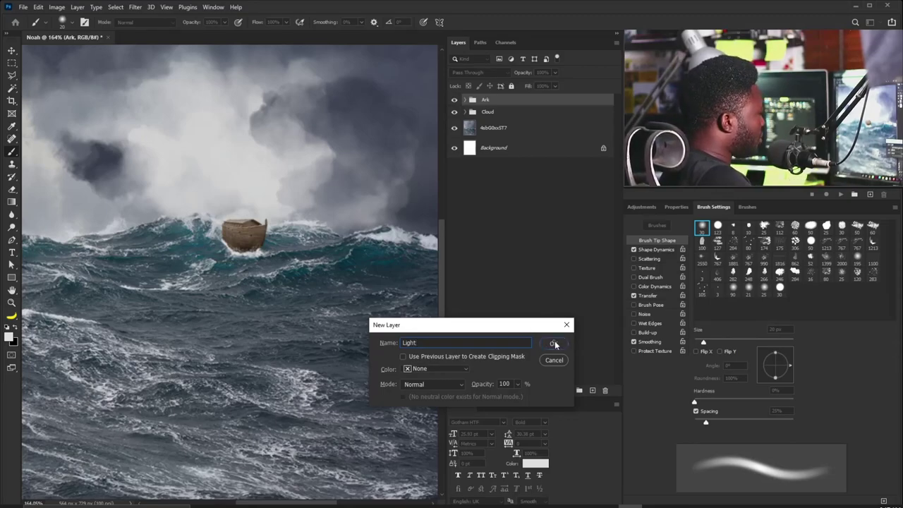
{"action": "left_click", "coordinate": [555, 343]}
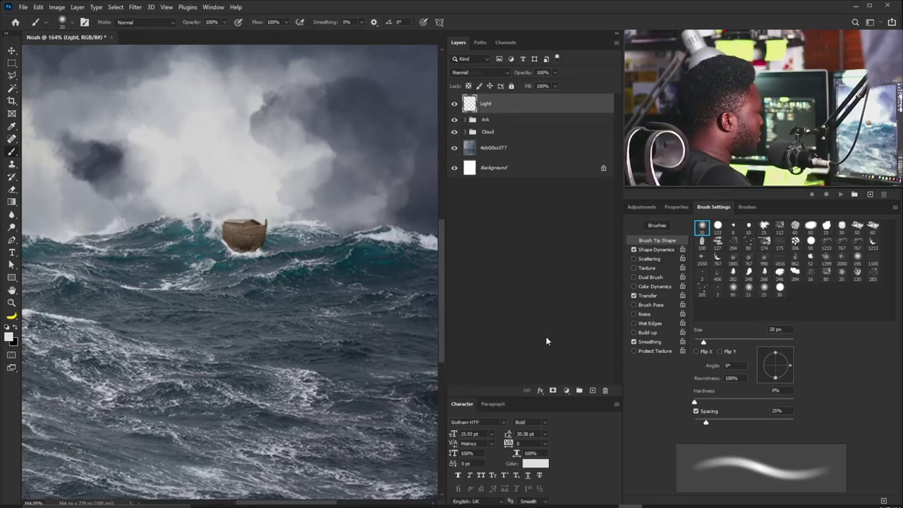
Step: Set the foreground colour to the warm yellow-orange ffba26
{"action": "left_click", "coordinate": [14, 341]}
{"action": "key", "text": "Return"}
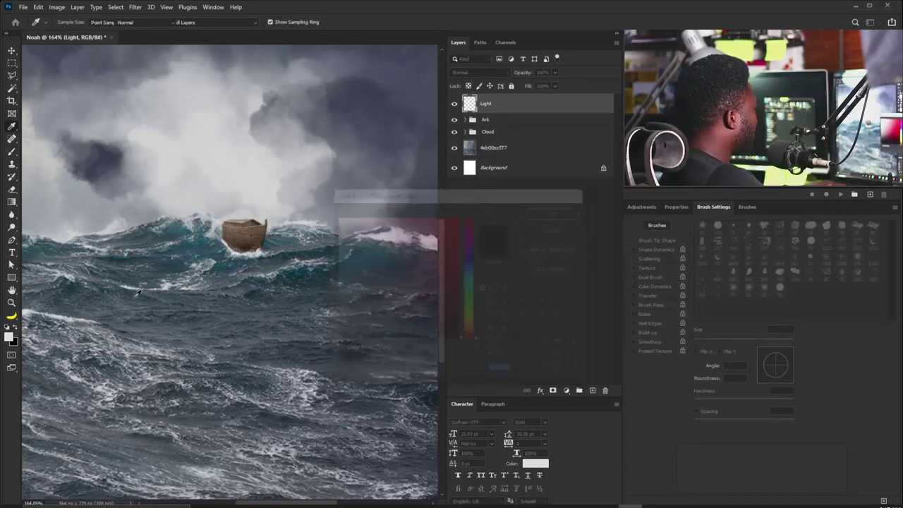
{"action": "left_click", "coordinate": [9, 336]}
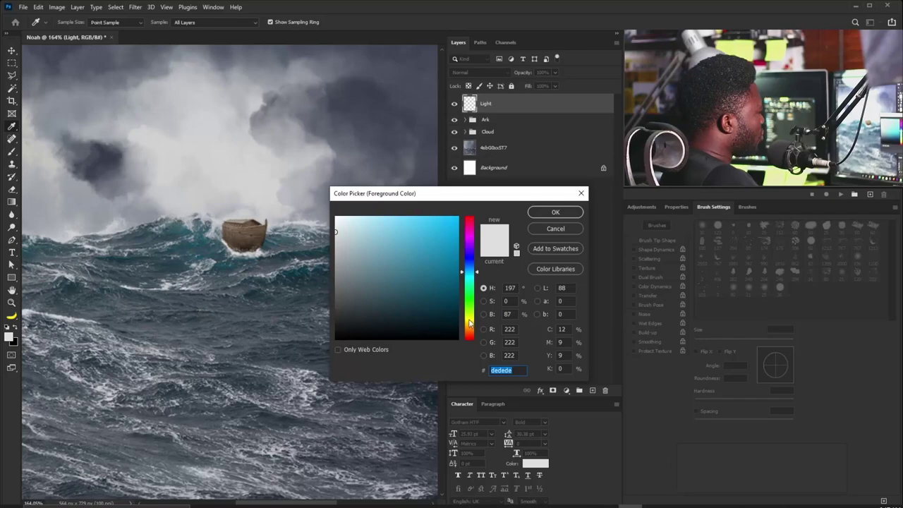
{"action": "left_click_drag", "start_coordinate": [469, 323], "coordinate": [470, 328]}
{"action": "left_click", "coordinate": [438, 212]}
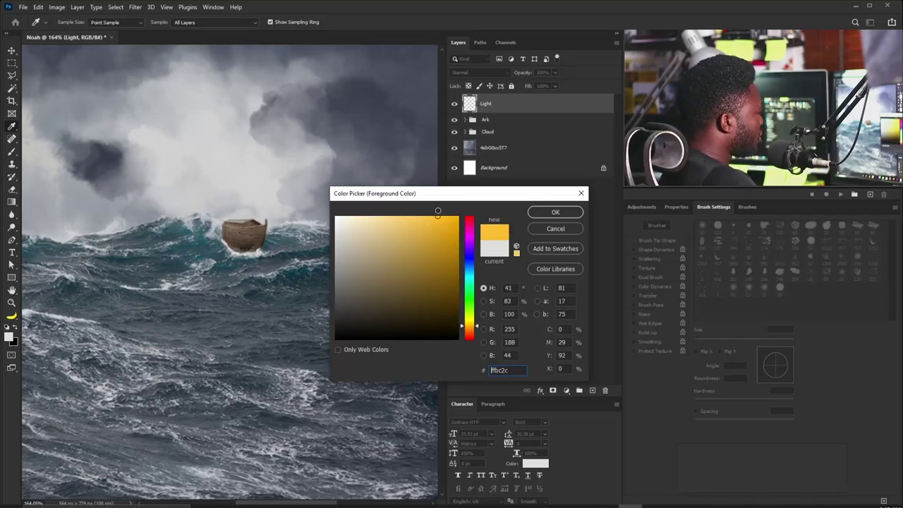
{"action": "left_click", "coordinate": [443, 215]}
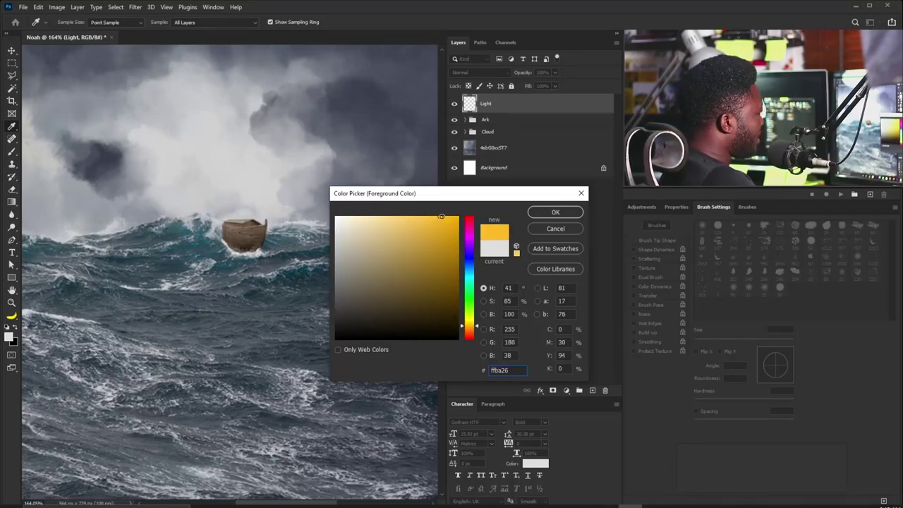
{"action": "left_click", "coordinate": [555, 212]}
Step: Set up the soft round brush with Transfer and Shape Dynamics off and its size reduced to 4 px
{"action": "key", "text": "b"}
{"action": "left_click_drag", "start_coordinate": [221, 252], "coordinate": [321, 285]}
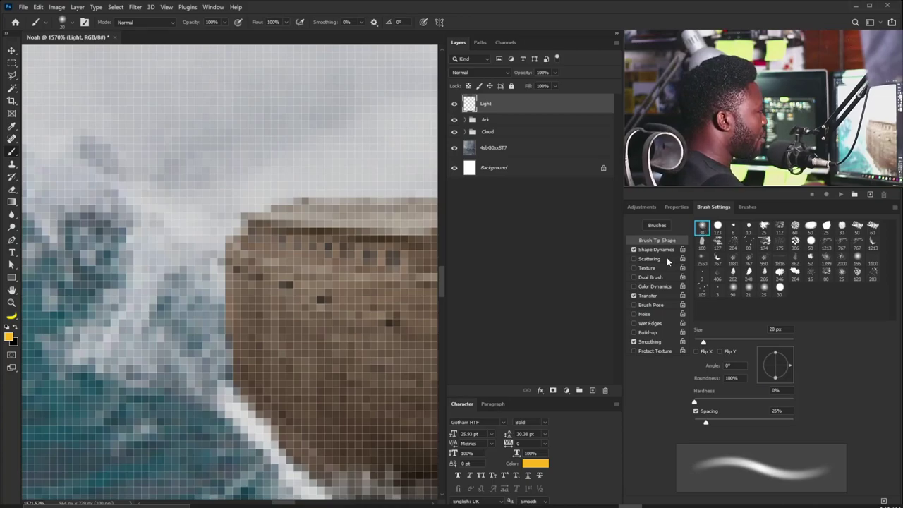
{"action": "left_click", "coordinate": [633, 295]}
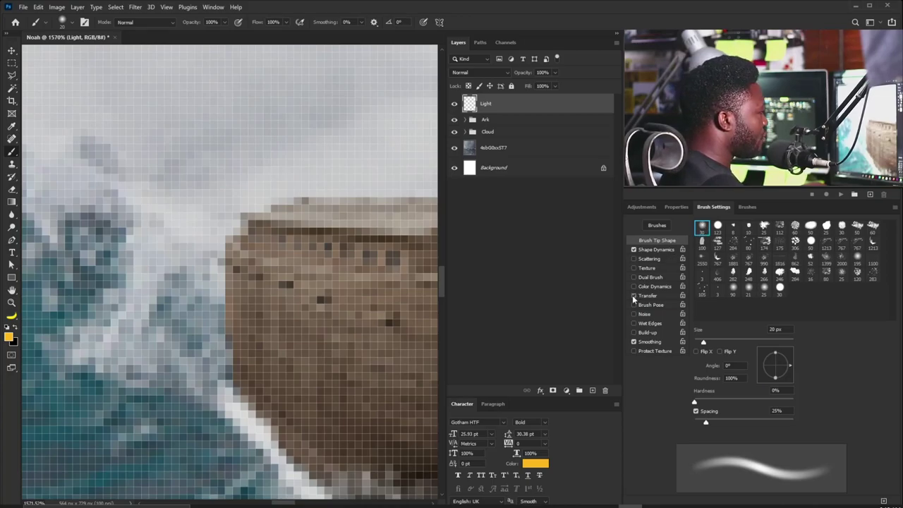
{"action": "left_click", "coordinate": [632, 294]}
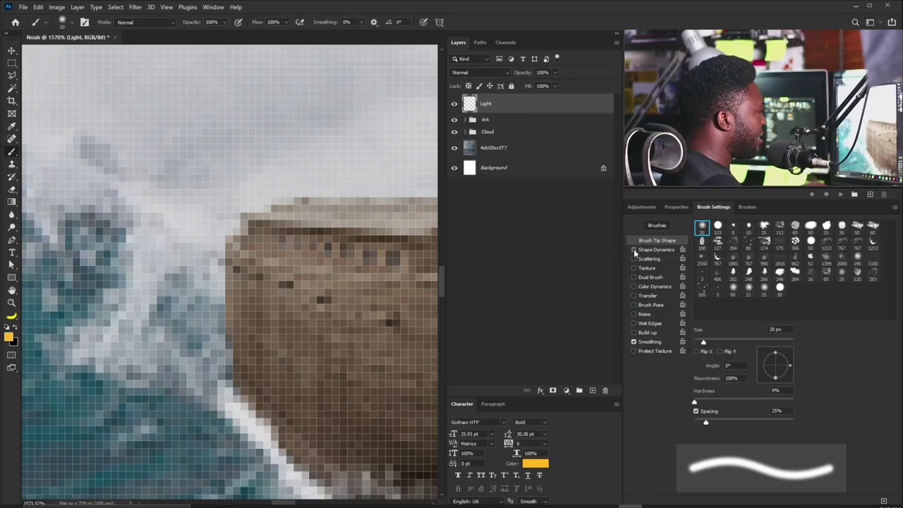
{"action": "key", "text": "bracketleft"}
{"action": "key", "text": "bracketleft"}
{"action": "key", "text": "bracketleft"}
{"action": "key", "text": "bracketleft"}
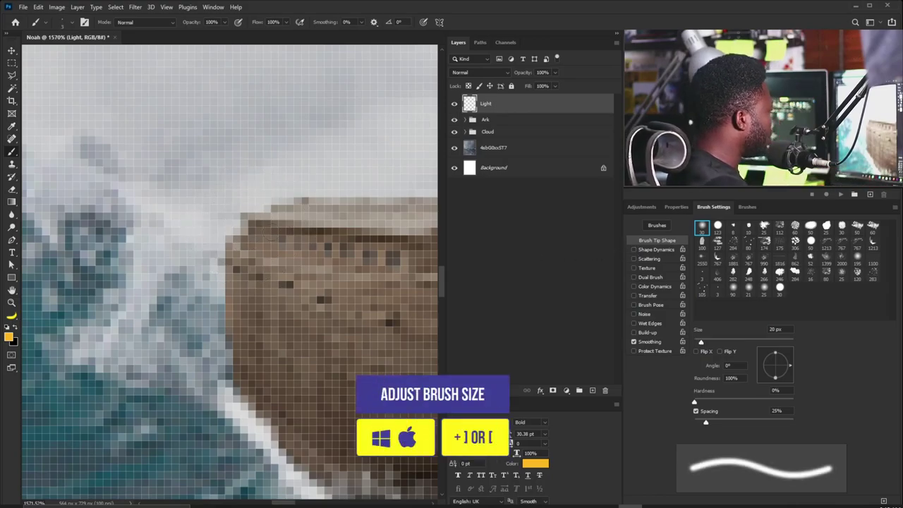
{"action": "key", "text": "bracketleft"}
{"action": "key", "text": "bracketleft"}
{"action": "key", "text": "bracketleft"}
{"action": "key", "text": "bracketleft"}
{"action": "key", "text": "bracketleft"}
{"action": "key", "text": "bracketleft"}
{"action": "key", "text": "bracketleft"}
{"action": "key", "text": "bracketleft"}
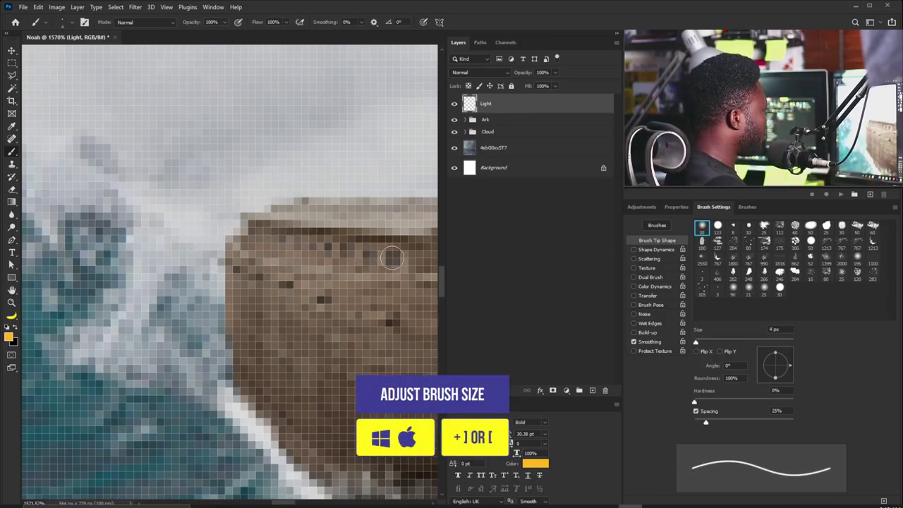
Step: Paint yellow light dabs over the row of small windows below the ark's roof, reducing the brush from 4 px to 2 px
{"action": "left_click", "coordinate": [393, 256]}
{"action": "scroll", "coordinate": [317, 268], "scroll_direction": "down", "scroll_amount": 1}
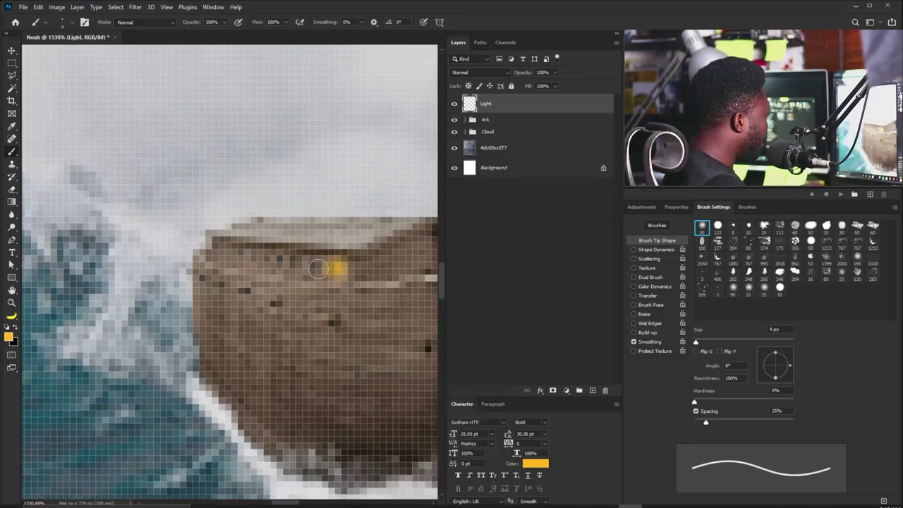
{"action": "key", "text": "bracketleft"}
{"action": "key", "text": "bracketleft"}
{"action": "left_click", "coordinate": [314, 266]}
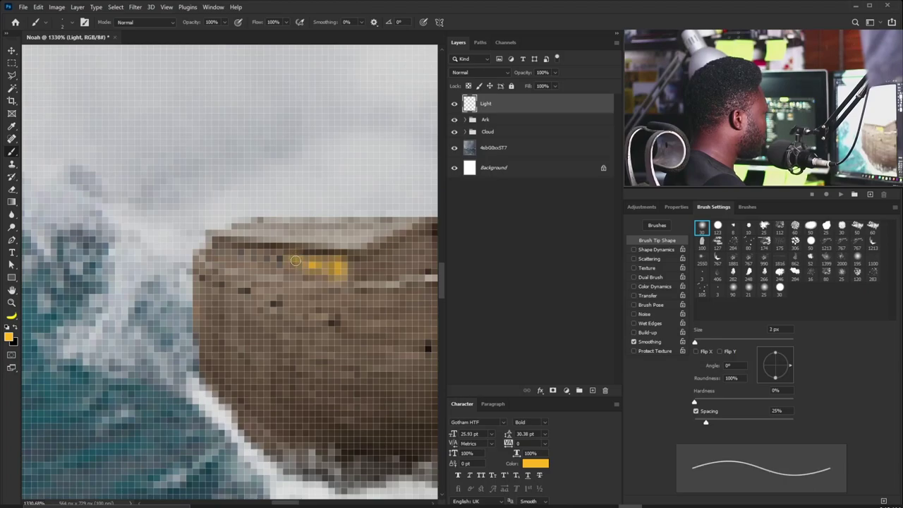
{"action": "key", "text": "bracketleft"}
{"action": "left_click", "coordinate": [279, 259]}
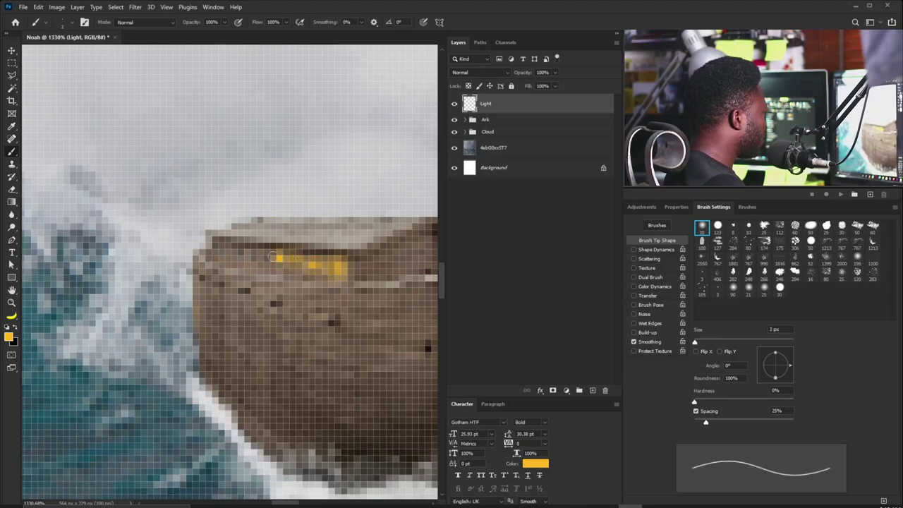
{"action": "key", "text": "bracketright"}
{"action": "left_click", "coordinate": [262, 255]}
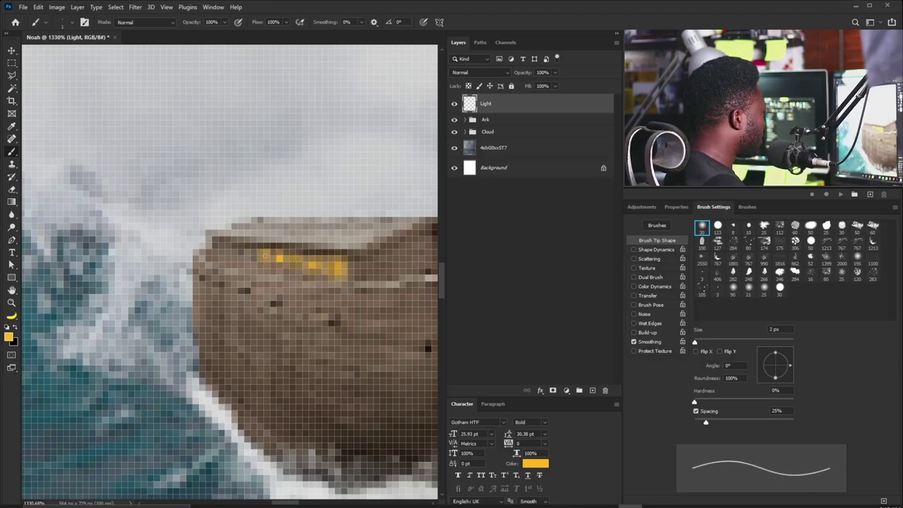
{"action": "key", "text": "bracketright"}
{"action": "key", "text": "bracketleft"}
{"action": "left_click", "coordinate": [241, 252]}
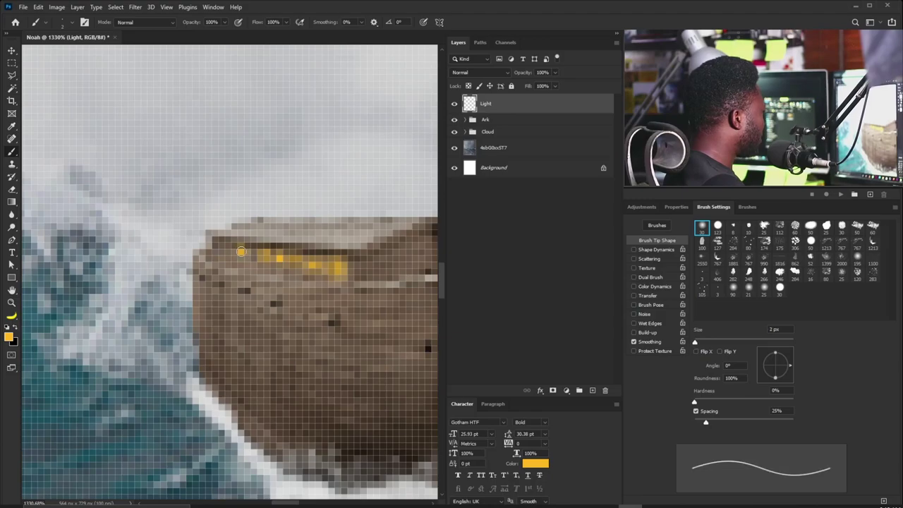
{"action": "scroll", "coordinate": [268, 259], "scroll_direction": "down", "scroll_amount": 3}
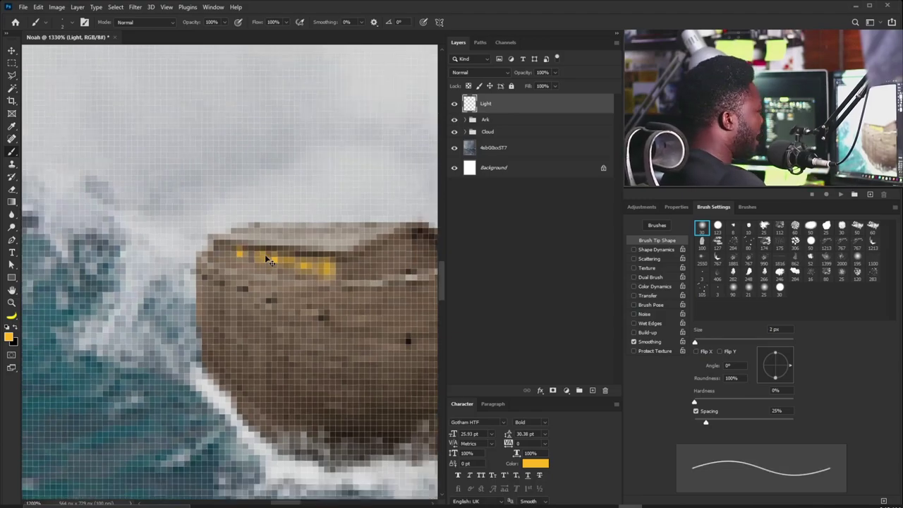
{"action": "scroll", "coordinate": [266, 259], "scroll_direction": "down", "scroll_amount": 4}
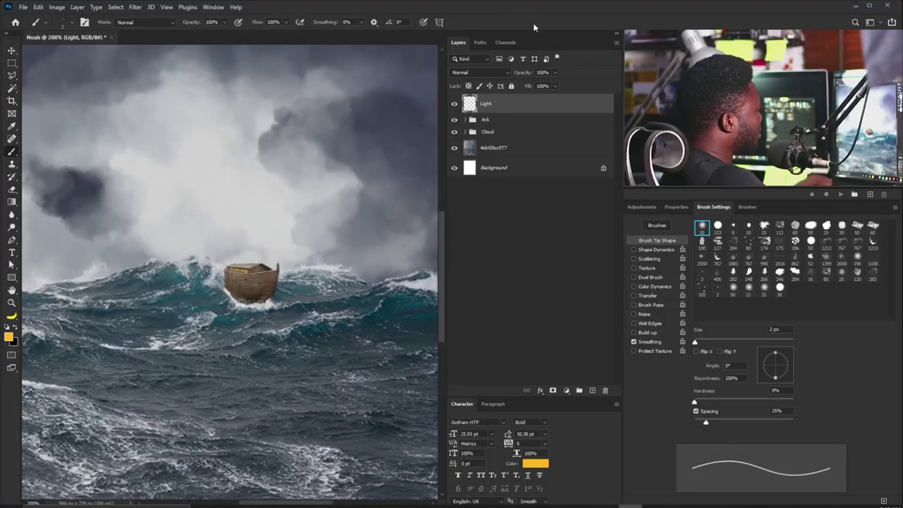
Step: Duplicate the Light layer and brighten the copy with Levels, setting the midtone input to 1.78
{"action": "left_click_drag", "start_coordinate": [524, 107], "coordinate": [593, 390]}
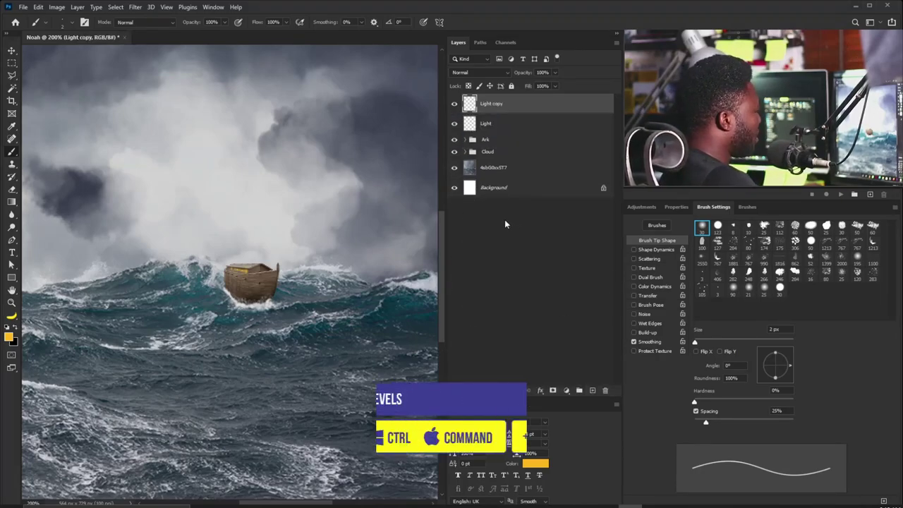
{"action": "key", "text": "ctrl+l"}
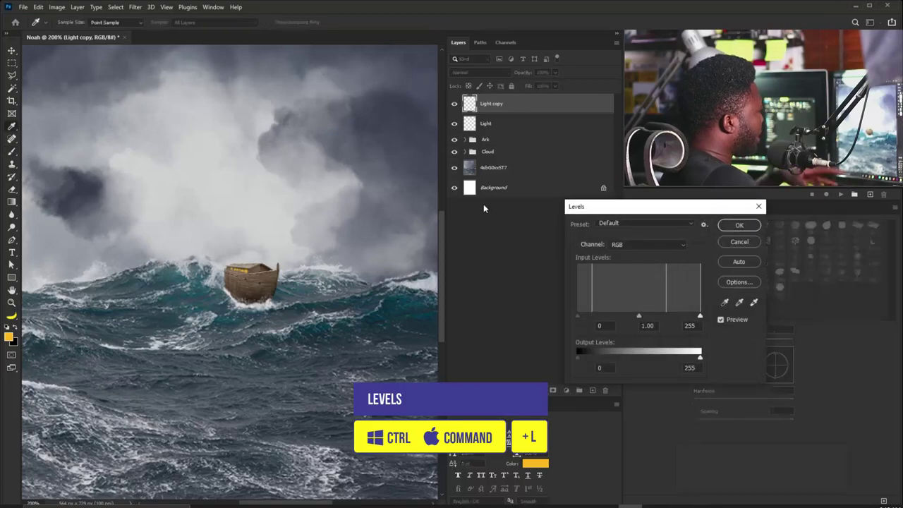
{"action": "left_click_drag", "start_coordinate": [633, 209], "coordinate": [460, 227]}
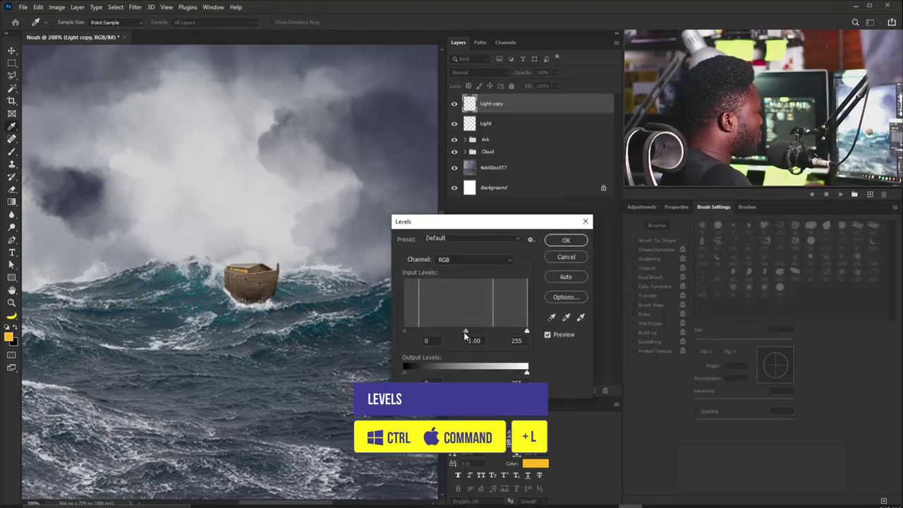
{"action": "left_click_drag", "start_coordinate": [466, 329], "coordinate": [479, 329]}
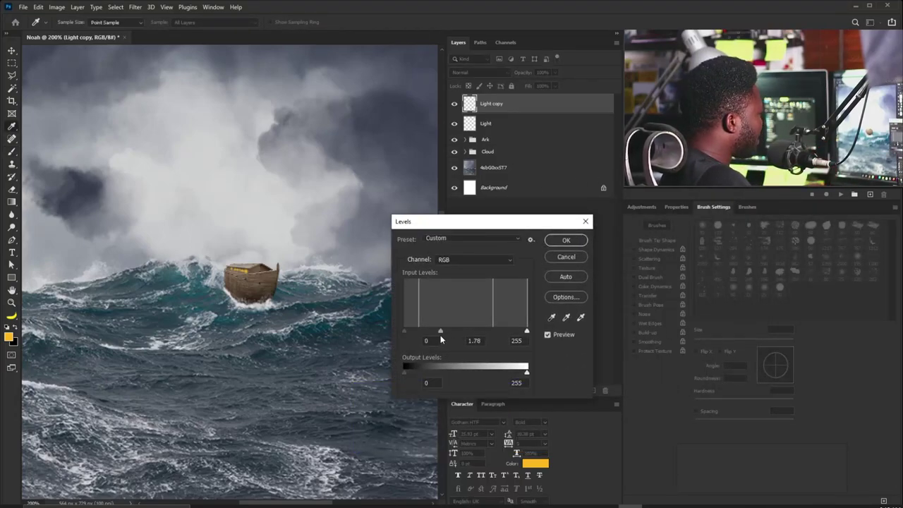
{"action": "left_click", "coordinate": [580, 240]}
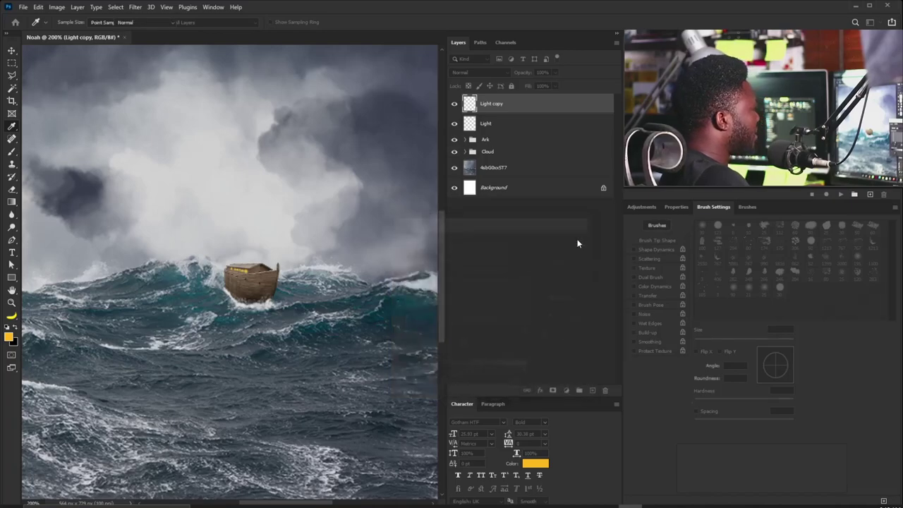
{"action": "key", "text": "b"}
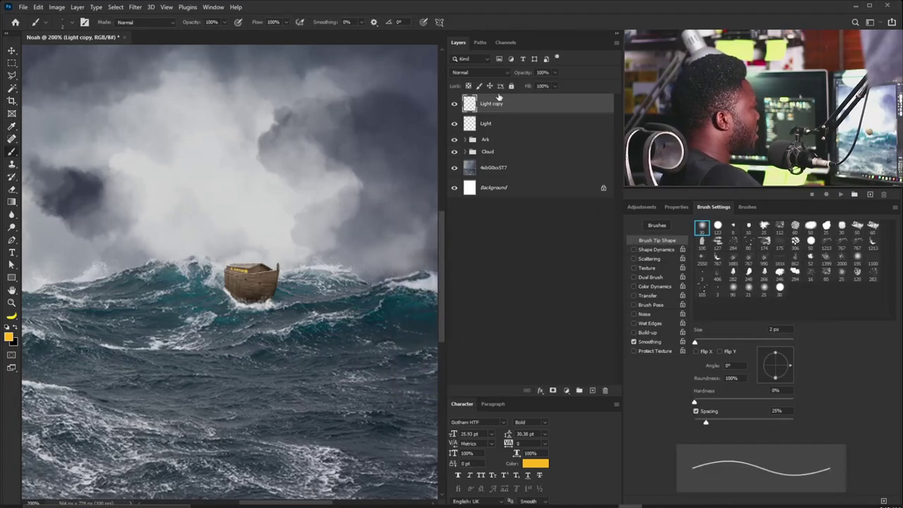
Step: In the Light copy layer's blending options, turn off Transparency Shapes Layer and set the blend mode to Color Dodge
{"action": "double_click", "coordinate": [599, 106]}
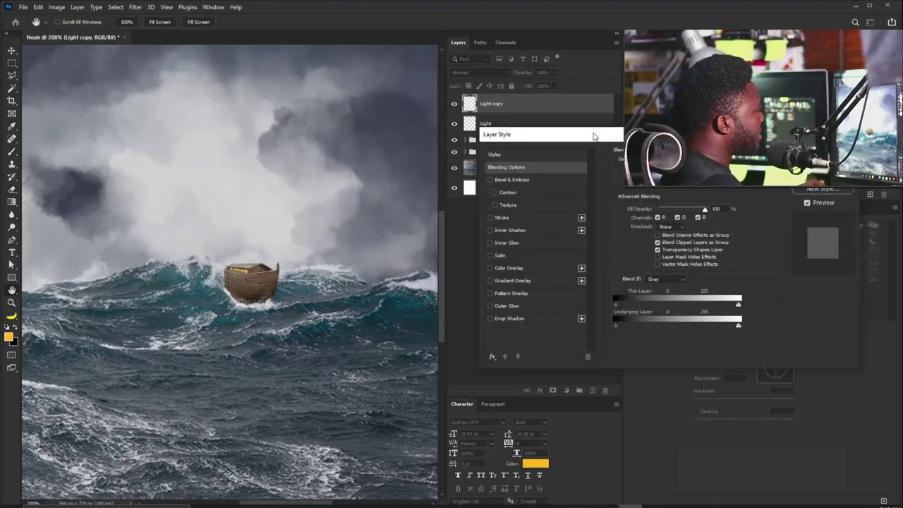
{"action": "left_click_drag", "start_coordinate": [484, 139], "coordinate": [466, 159]}
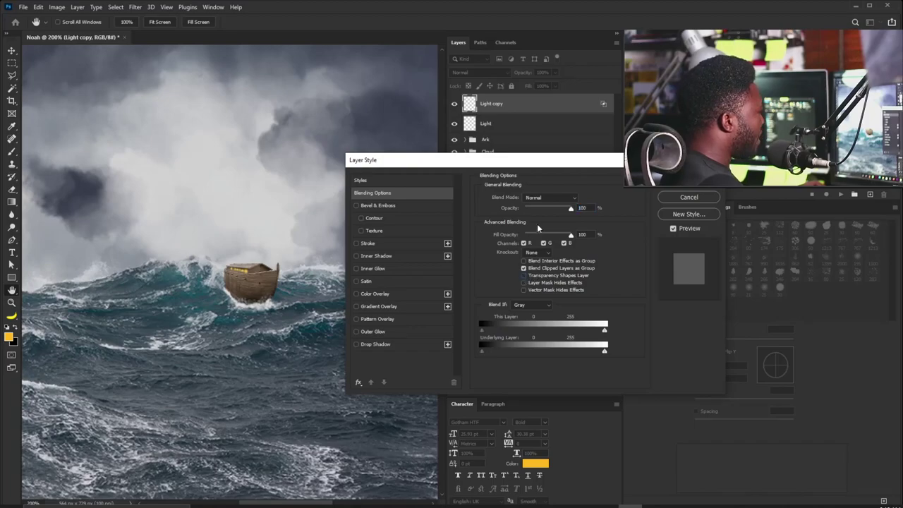
{"action": "left_click", "coordinate": [544, 200]}
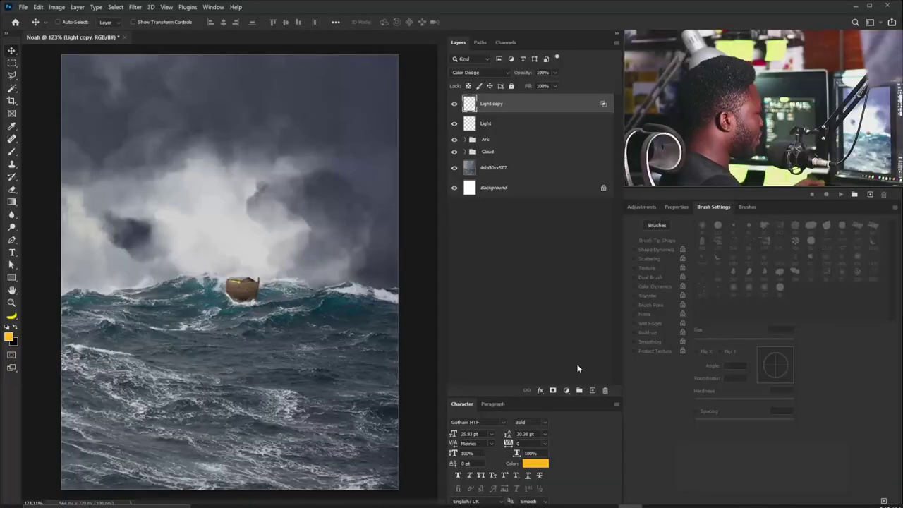
Step: Create a new layer named Rain above the Light copy layer and fill it with black
{"action": "left_click", "coordinate": [593, 390], "text": "alt"}
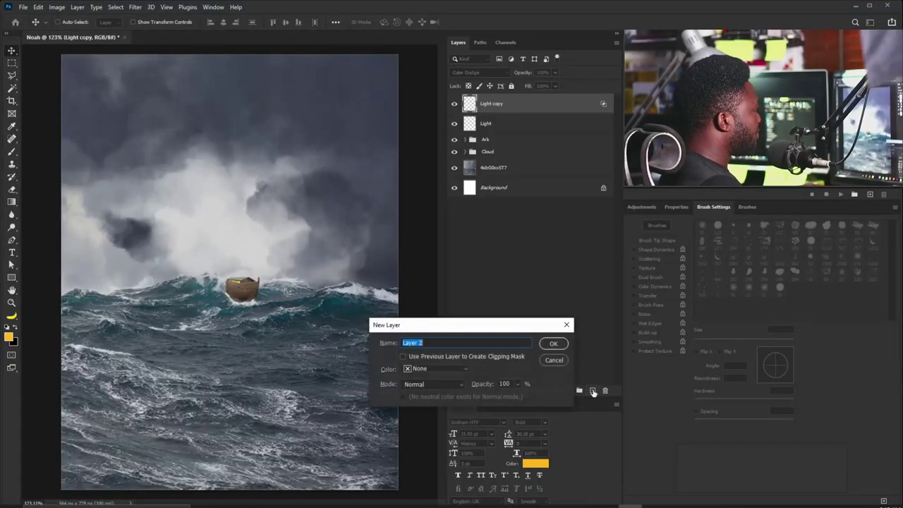
{"action": "type", "text": "Rain"}
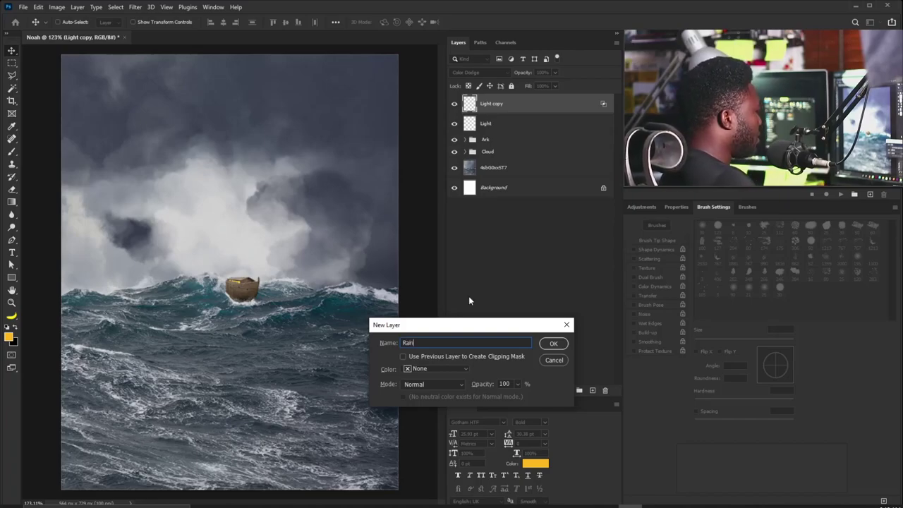
{"action": "key", "text": "Return"}
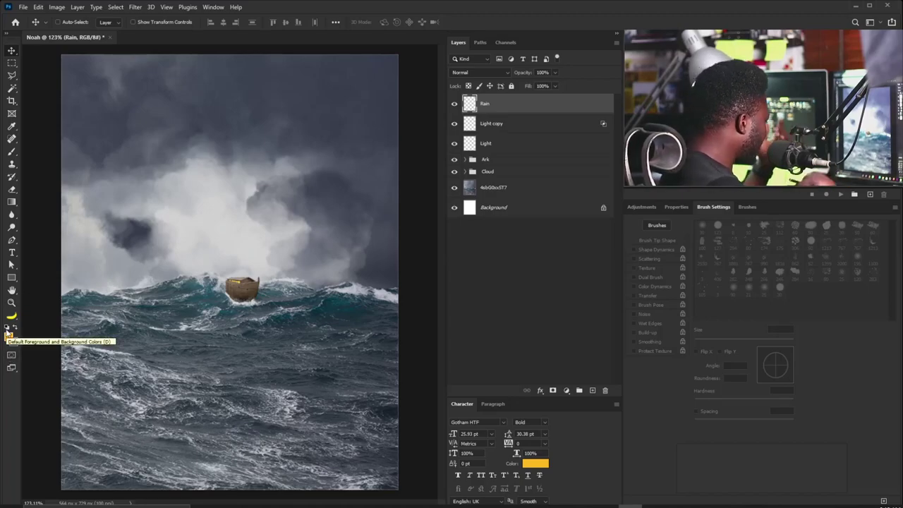
{"action": "key", "text": "ctrl+BackSpace"}
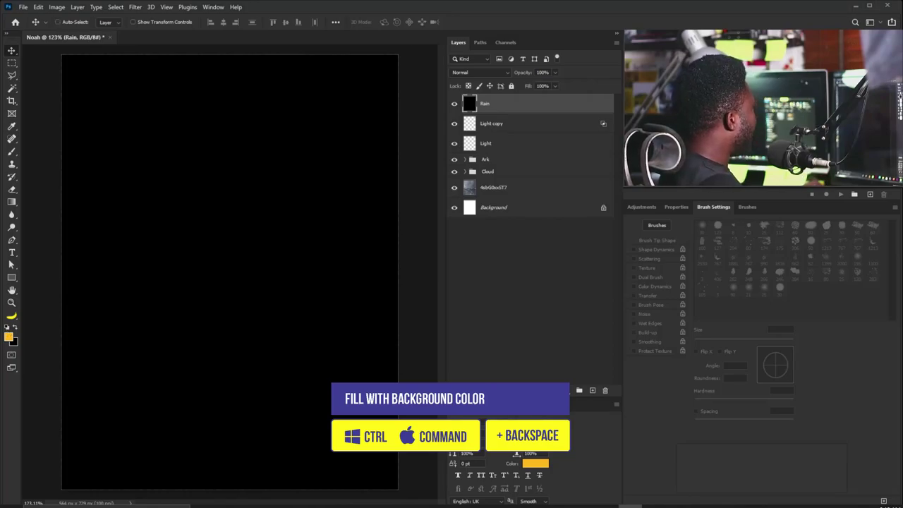
Step: Set the foreground colour to white, ffffff
{"action": "left_click", "coordinate": [9, 336]}
{"action": "type", "text": "ffffff"}
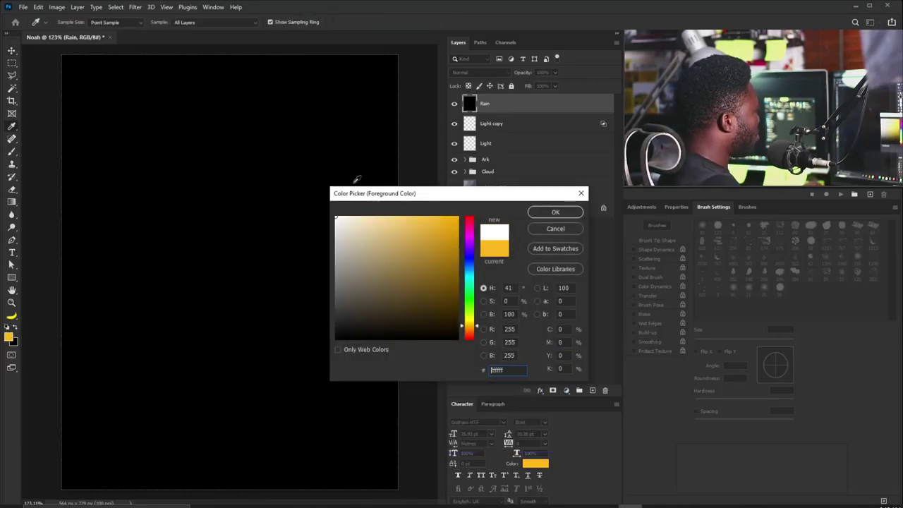
{"action": "key", "text": "Return"}
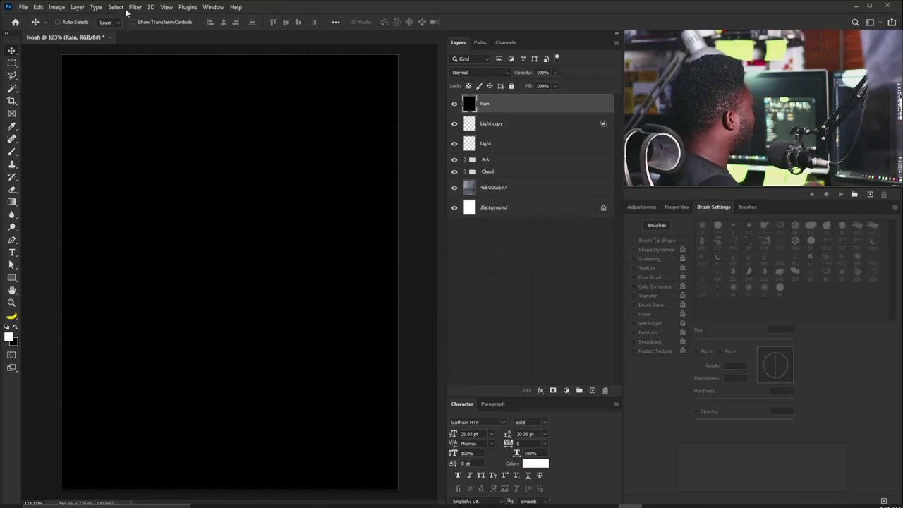
Step: Apply the Add Noise filter to the Rain layer at 17.27%, Uniform and Monochromatic
{"action": "left_click", "coordinate": [135, 7]}
{"action": "mouse_move", "coordinate": [171, 144]}
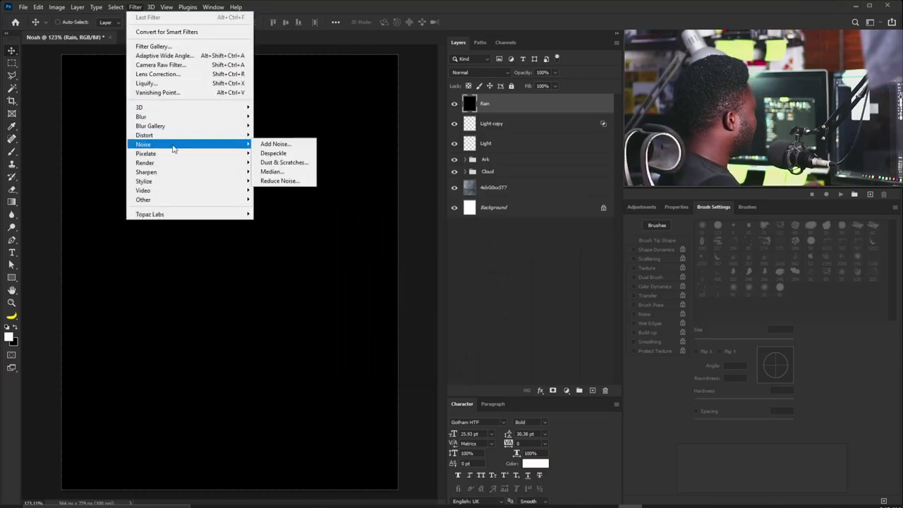
{"action": "left_click", "coordinate": [280, 144]}
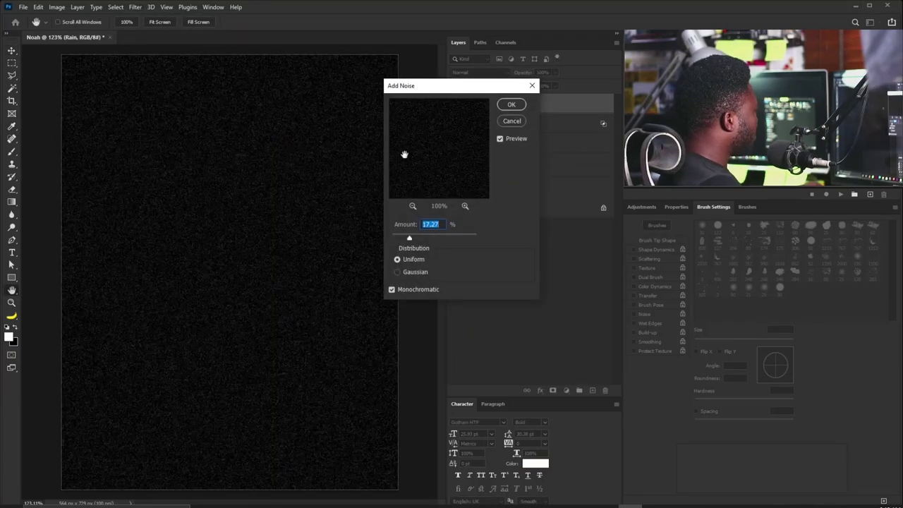
{"action": "left_click", "coordinate": [512, 105]}
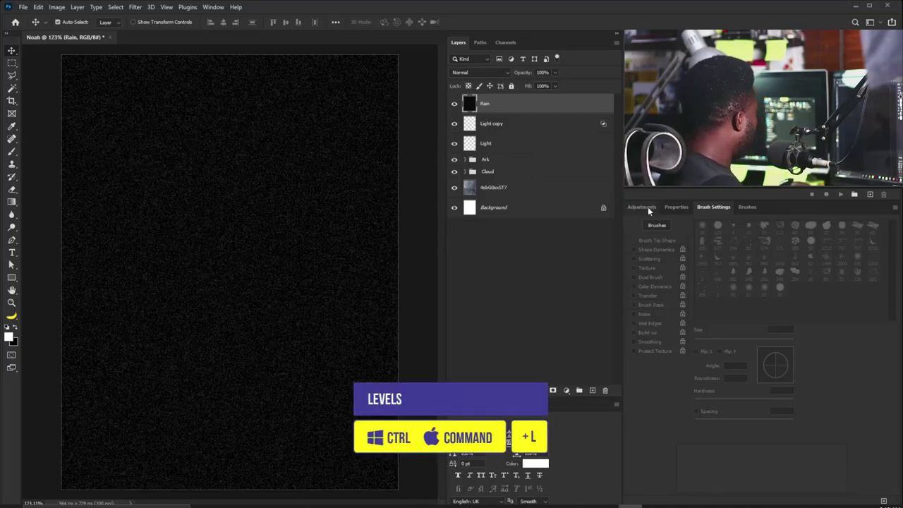
Step: Apply Levels to the Rain layer, bringing the black and white input points close together to leave sparse, bright specks of noise
{"action": "key", "text": "ctrl+l"}
{"action": "left_click_drag", "start_coordinate": [465, 331], "coordinate": [419, 330]}
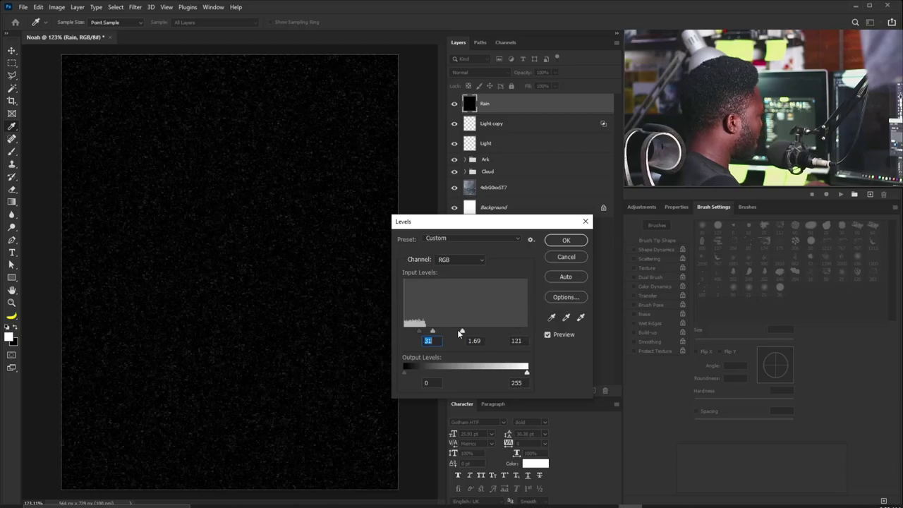
{"action": "left_click_drag", "start_coordinate": [429, 329], "coordinate": [434, 334]}
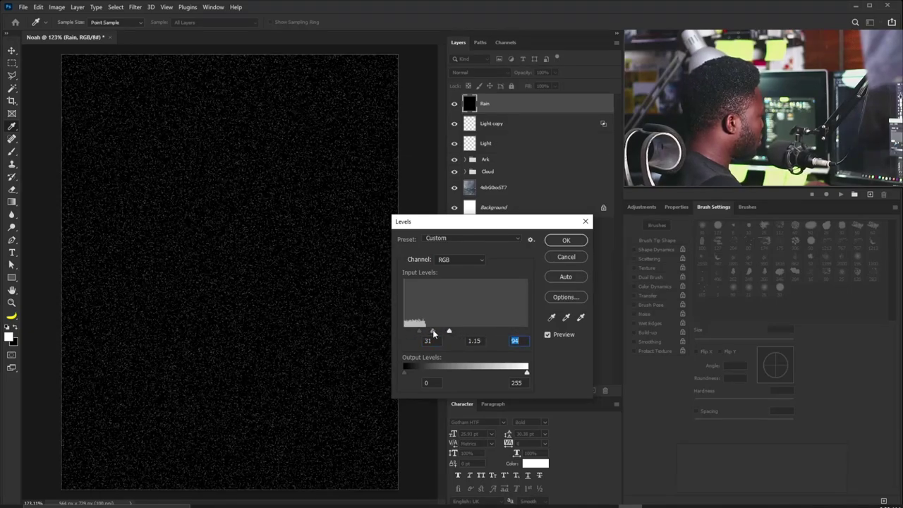
{"action": "left_click", "coordinate": [438, 332]}
{"action": "left_click_drag", "start_coordinate": [429, 337], "coordinate": [422, 335]}
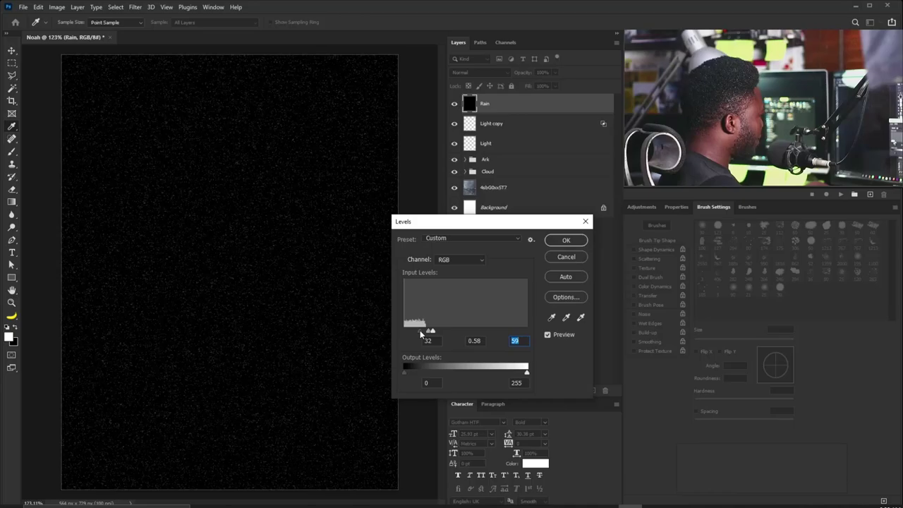
{"action": "left_click", "coordinate": [423, 336]}
{"action": "left_click", "coordinate": [428, 332]}
{"action": "left_click_drag", "start_coordinate": [423, 336], "coordinate": [423, 333]}
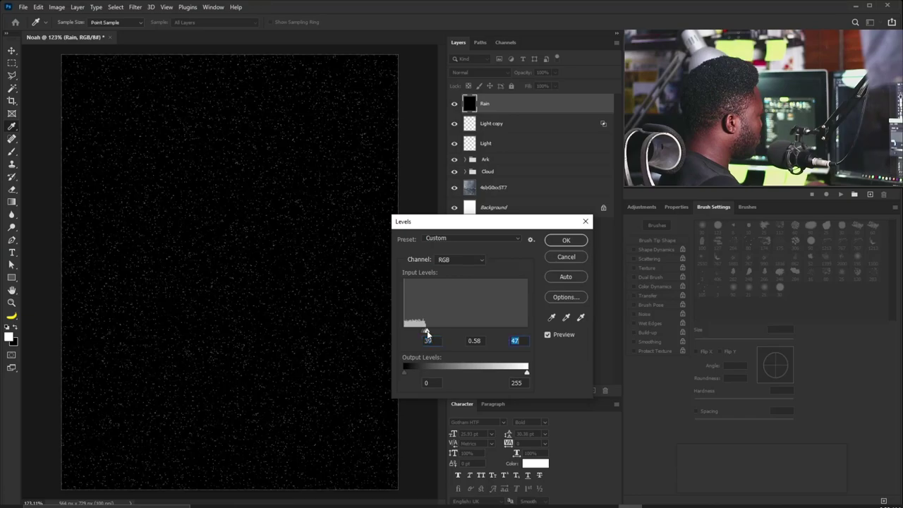
{"action": "left_click_drag", "start_coordinate": [423, 330], "coordinate": [425, 333]}
{"action": "left_click_drag", "start_coordinate": [425, 333], "coordinate": [423, 334]}
{"action": "left_click", "coordinate": [564, 240]}
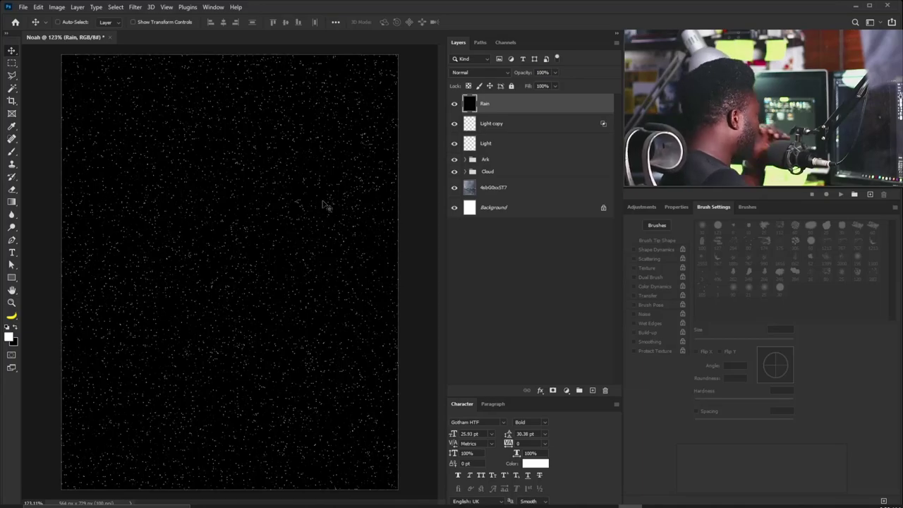
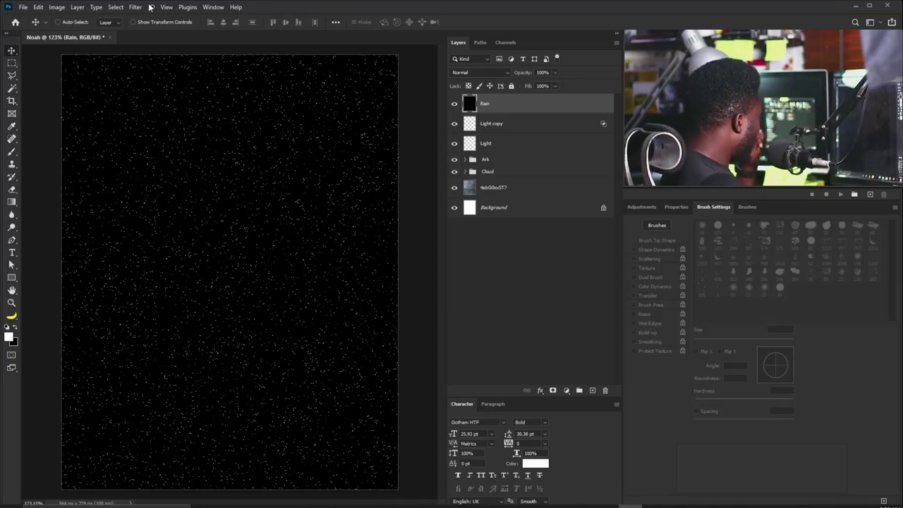
Step: Apply a Motion Blur to the Rain layer with an angle of -60° and a distance of 24 pixels
{"action": "left_click", "coordinate": [140, 8]}
{"action": "mouse_move", "coordinate": [162, 121]}
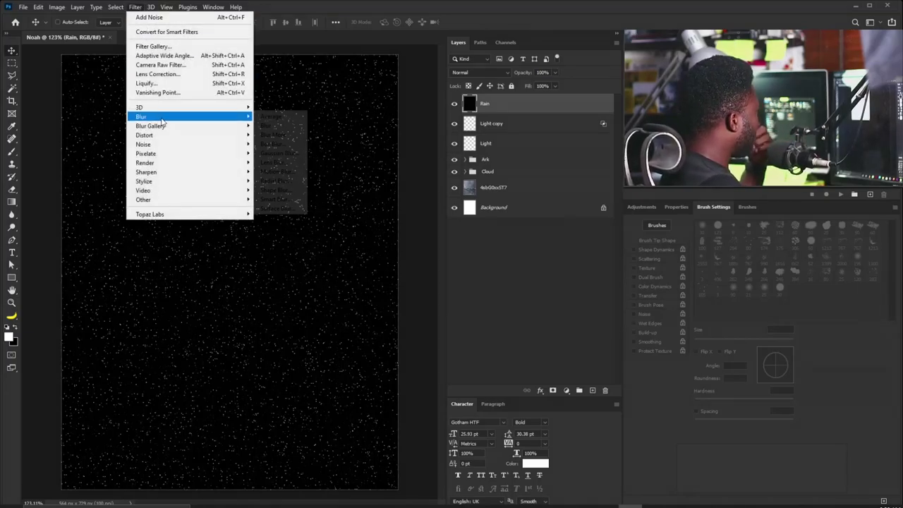
{"action": "left_click", "coordinate": [283, 172]}
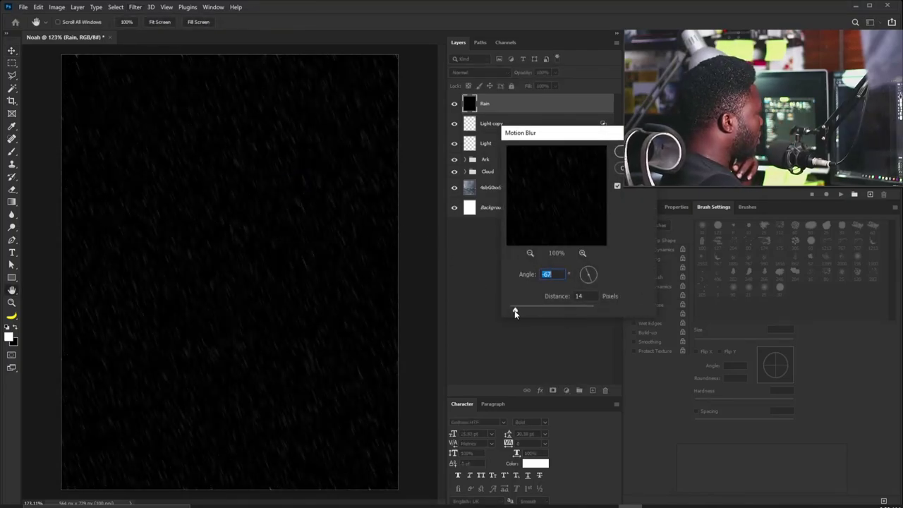
{"action": "left_click", "coordinate": [592, 280]}
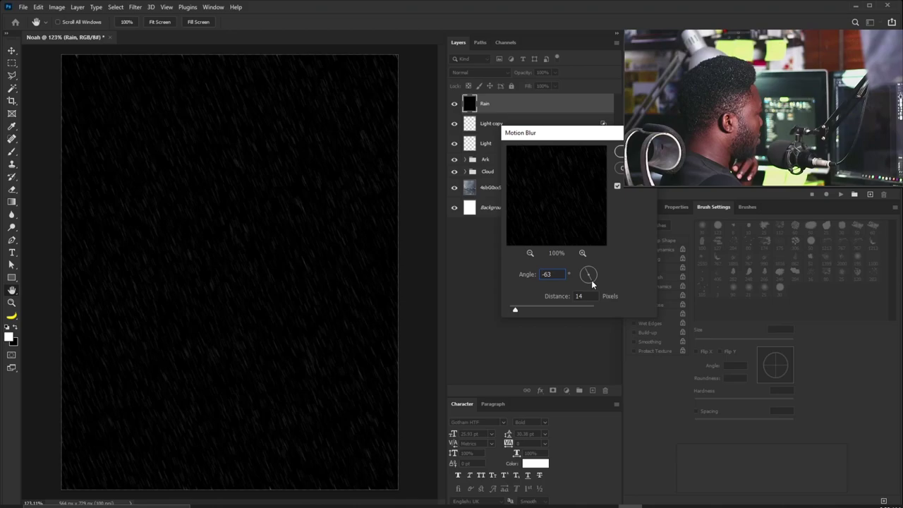
{"action": "left_click", "coordinate": [592, 280]}
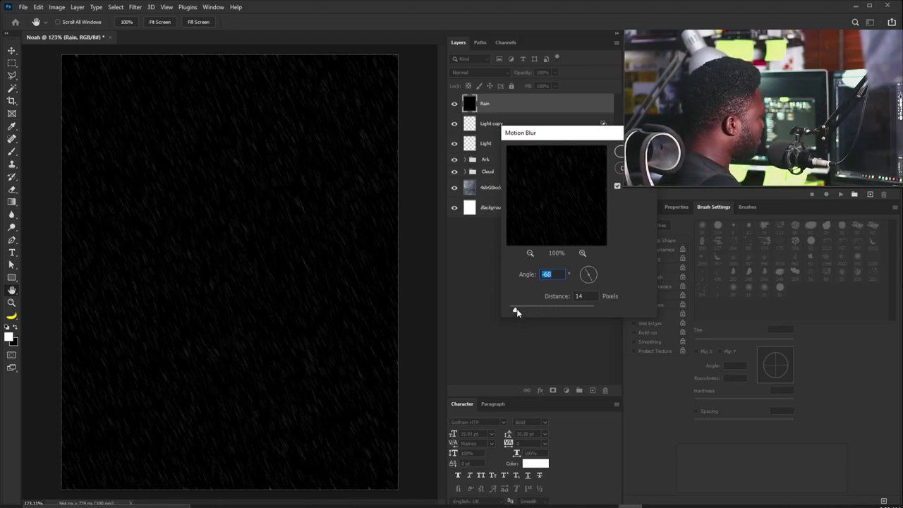
{"action": "left_click_drag", "start_coordinate": [515, 312], "coordinate": [520, 312]}
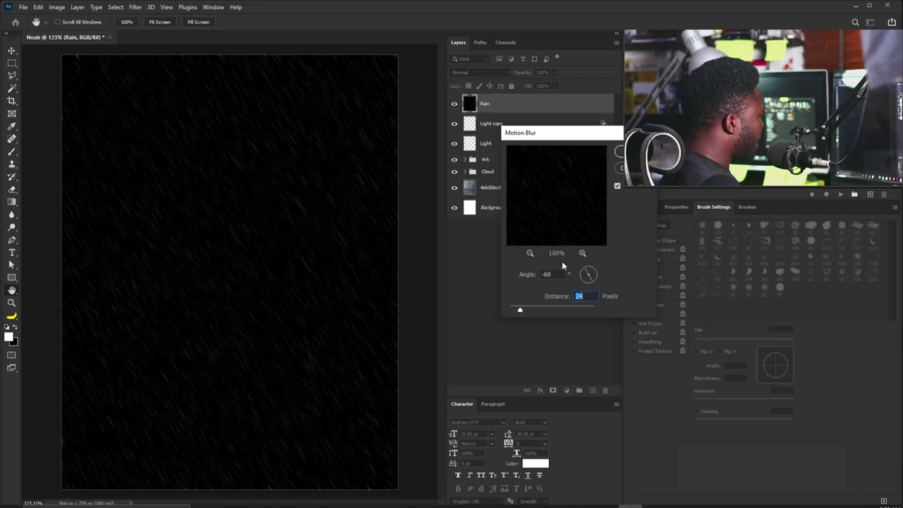
{"action": "key", "text": "Return"}
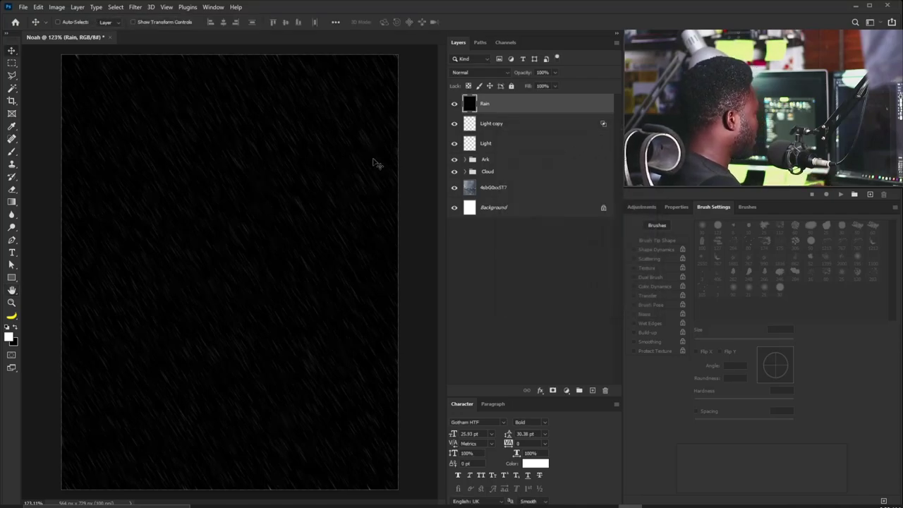
Step: Set the Rain layer's blend mode to Screen and brighten the streaks using Levels input values of 4, 1.18 and 233
{"action": "left_click", "coordinate": [480, 72]}
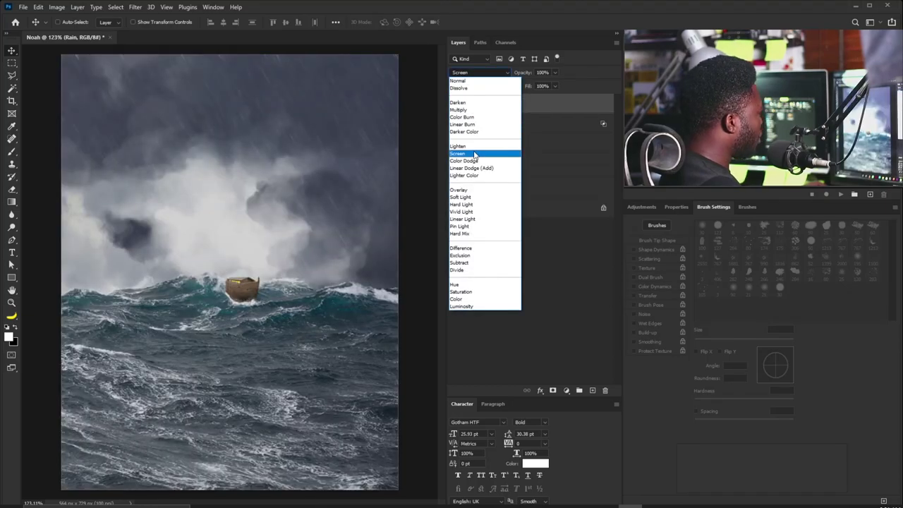
{"action": "left_click", "coordinate": [474, 153]}
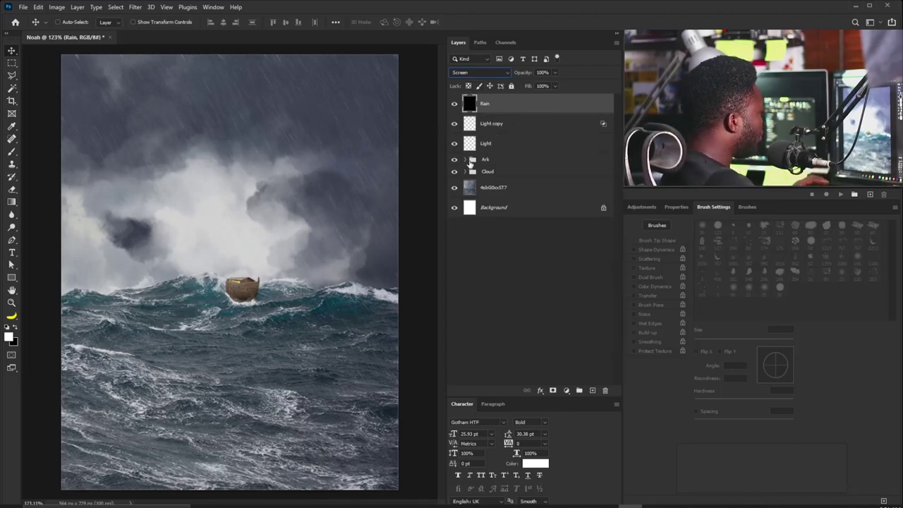
{"action": "key", "text": "ctrl"}
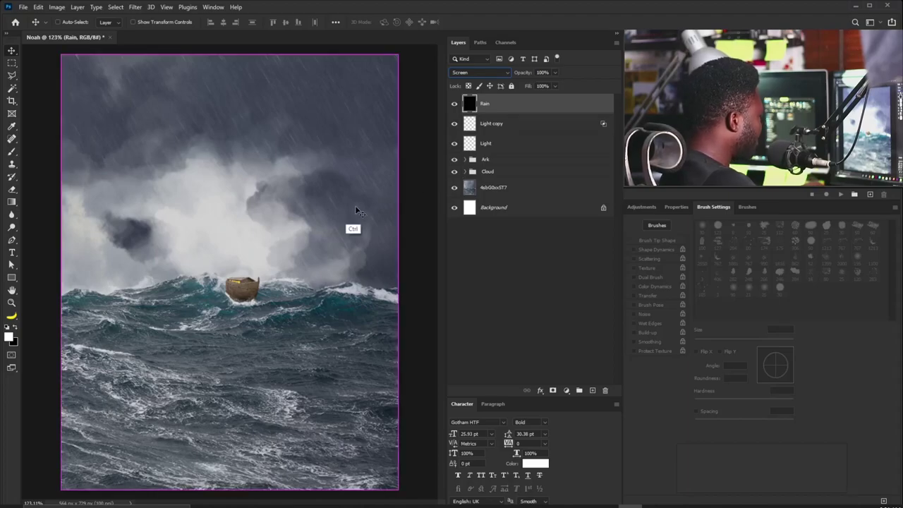
{"action": "key", "text": "ctrl+l"}
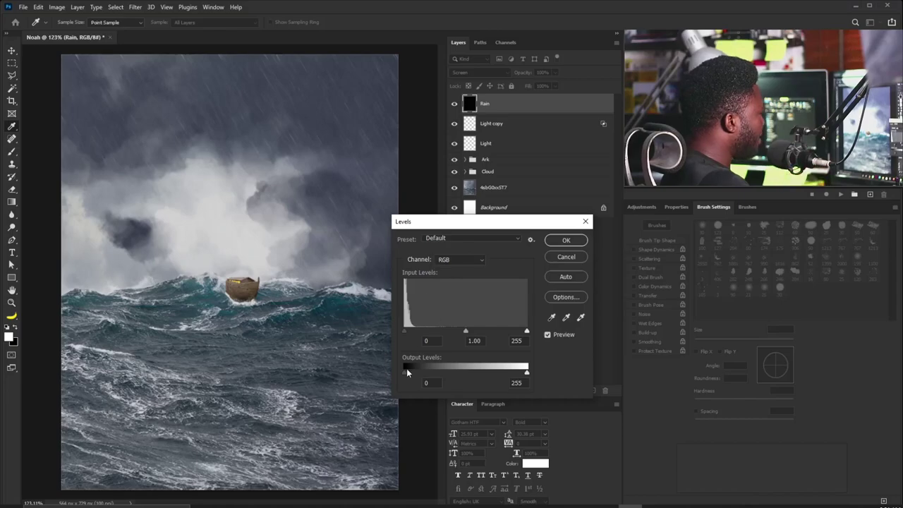
{"action": "left_click_drag", "start_coordinate": [404, 331], "coordinate": [461, 332]}
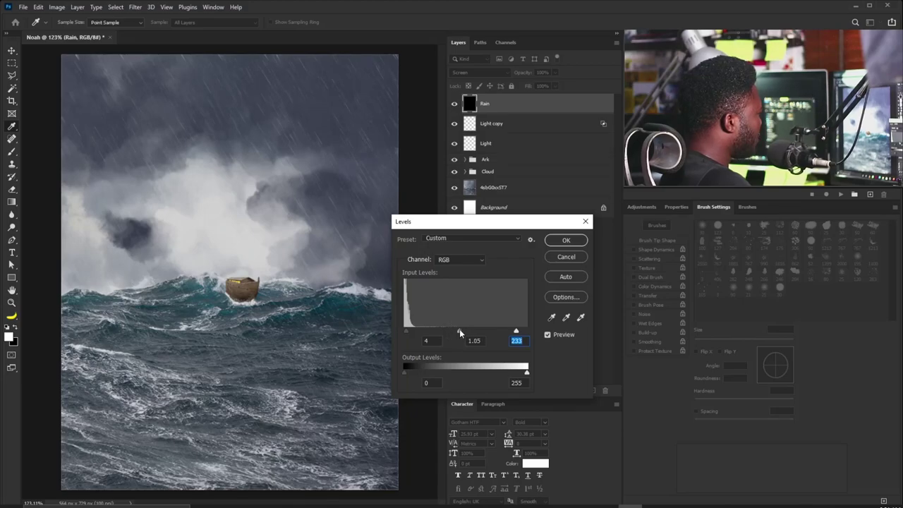
{"action": "left_click_drag", "start_coordinate": [459, 330], "coordinate": [455, 332]}
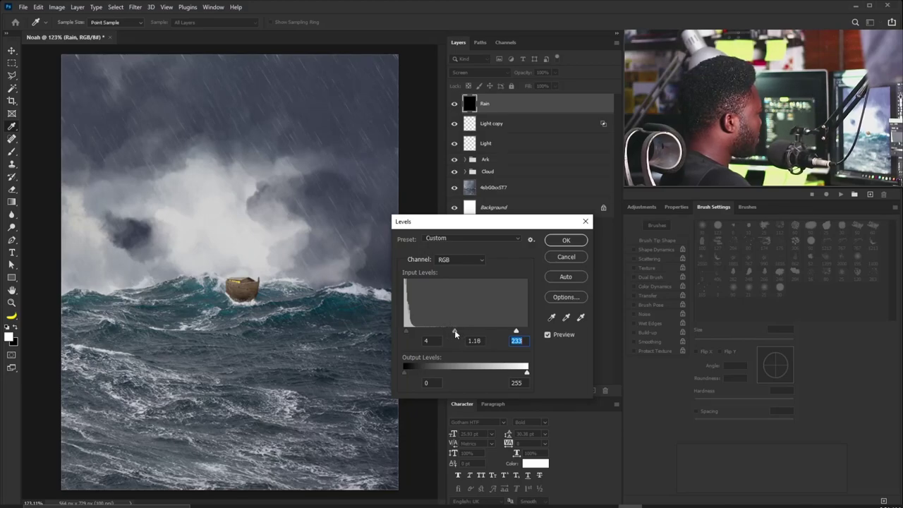
{"action": "left_click", "coordinate": [564, 241]}
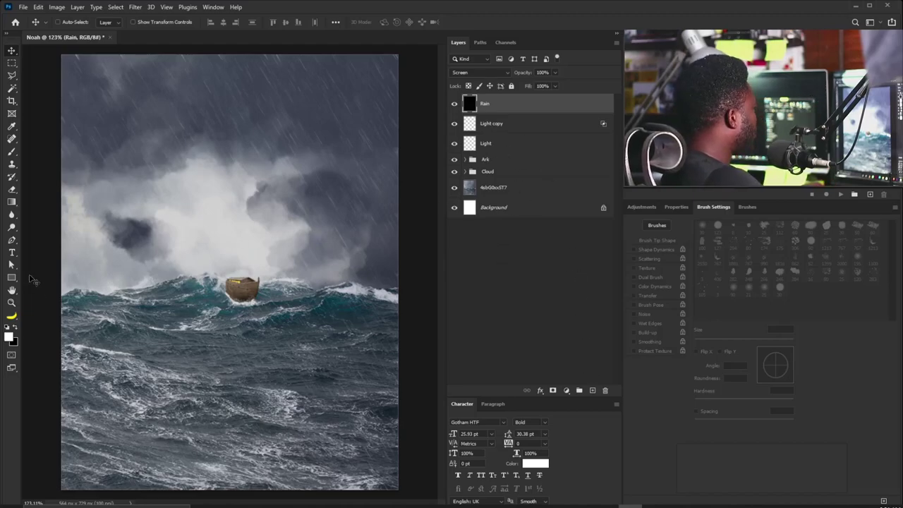
Step: Add the white title text NOAH in Gotham HTF Bold over the bright clouds above the ark
{"action": "key", "text": "t"}
{"action": "left_click", "coordinate": [169, 231]}
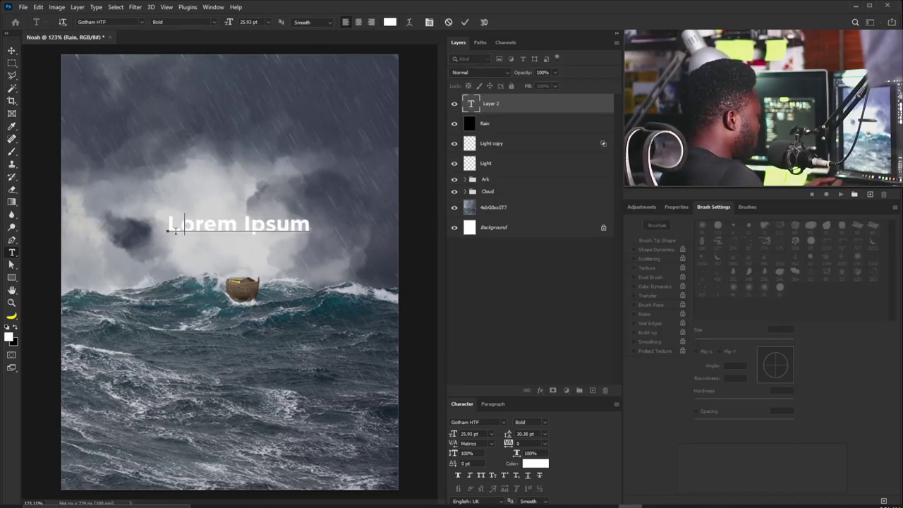
{"action": "type", "text": "NOAH"}
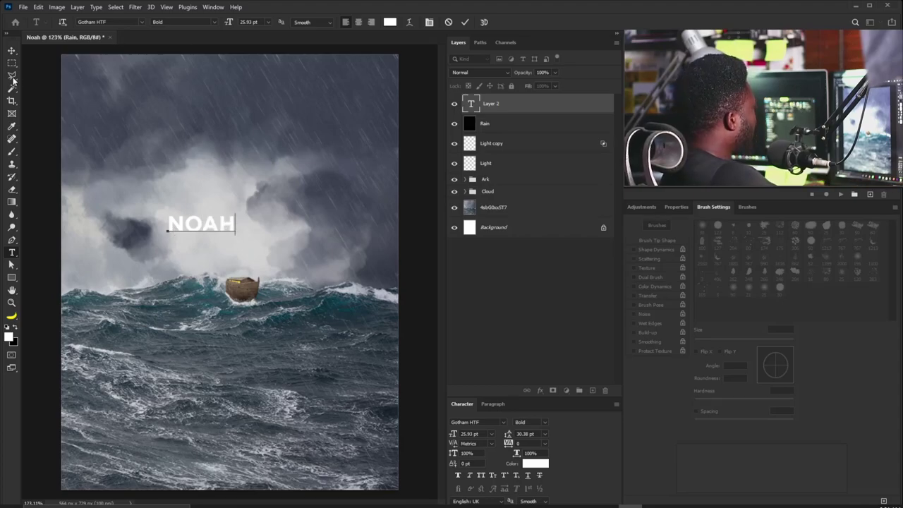
{"action": "key", "text": "ctrl+Return"}
{"action": "key", "text": "v"}
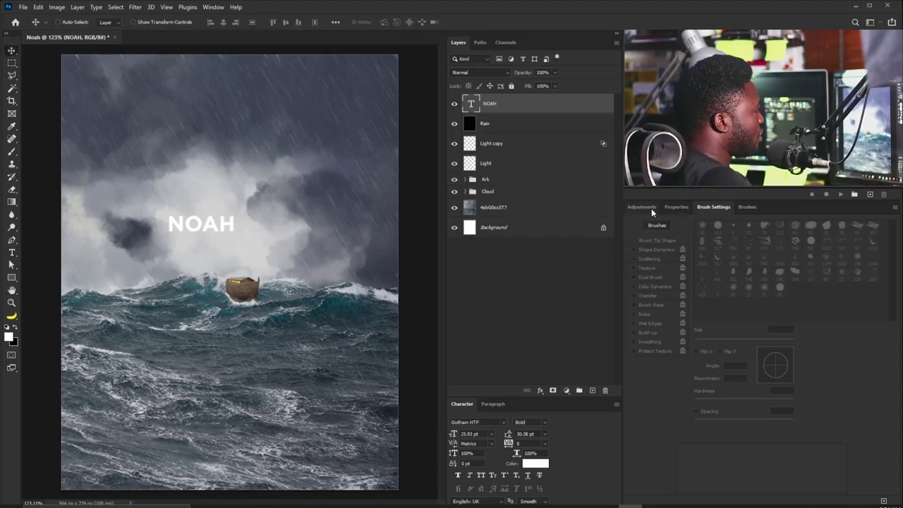
Step: Enlarge the NOAH title to about 451 px wide with tracking of -60 and centre it horizontally just above the waves
{"action": "left_click", "coordinate": [674, 207]}
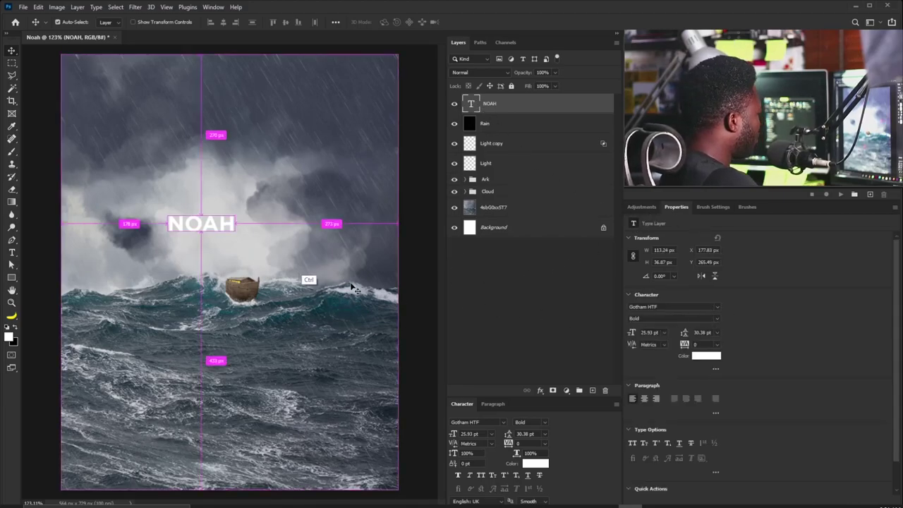
{"action": "key", "text": "ctrl+t"}
{"action": "left_click_drag", "start_coordinate": [236, 238], "coordinate": [409, 296]}
{"action": "left_click_drag", "start_coordinate": [314, 247], "coordinate": [249, 238]}
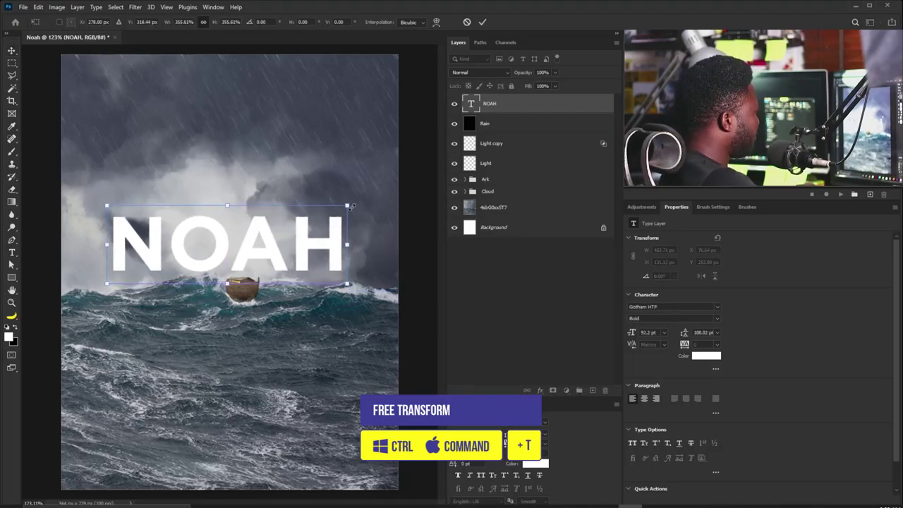
{"action": "left_click_drag", "start_coordinate": [350, 237], "coordinate": [355, 233]}
{"action": "left_click_drag", "start_coordinate": [307, 249], "coordinate": [309, 255]}
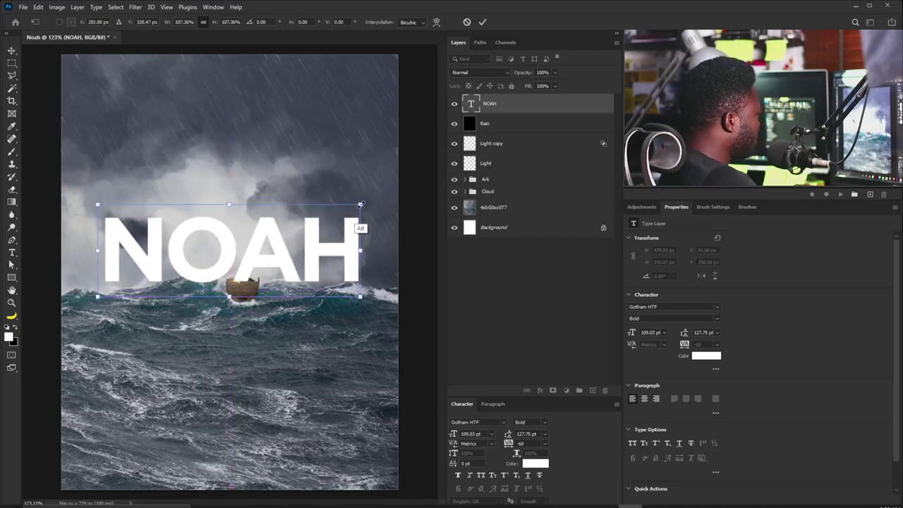
{"action": "left_click_drag", "start_coordinate": [360, 204], "coordinate": [363, 202]}
{"action": "key", "text": "Return"}
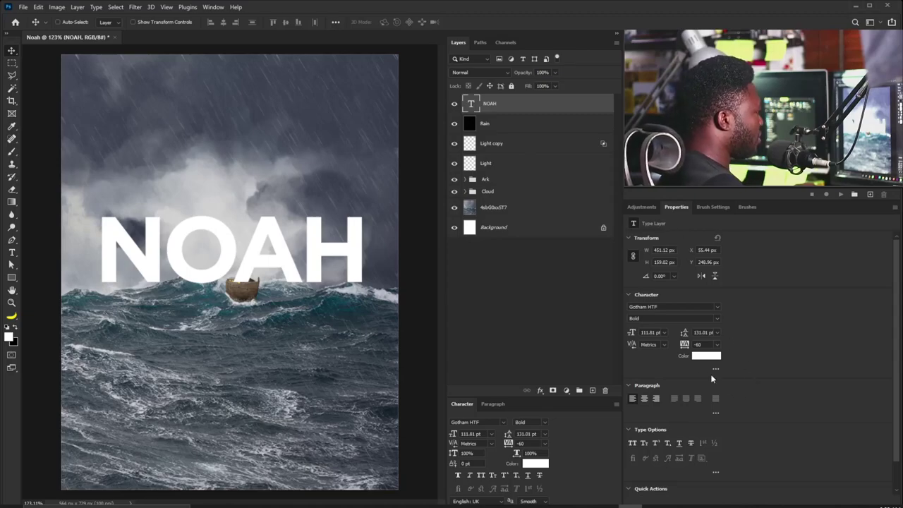
Step: Recolour the NOAH title with a dark blue-grey sampled from the stormy sky
{"action": "left_click", "coordinate": [698, 356]}
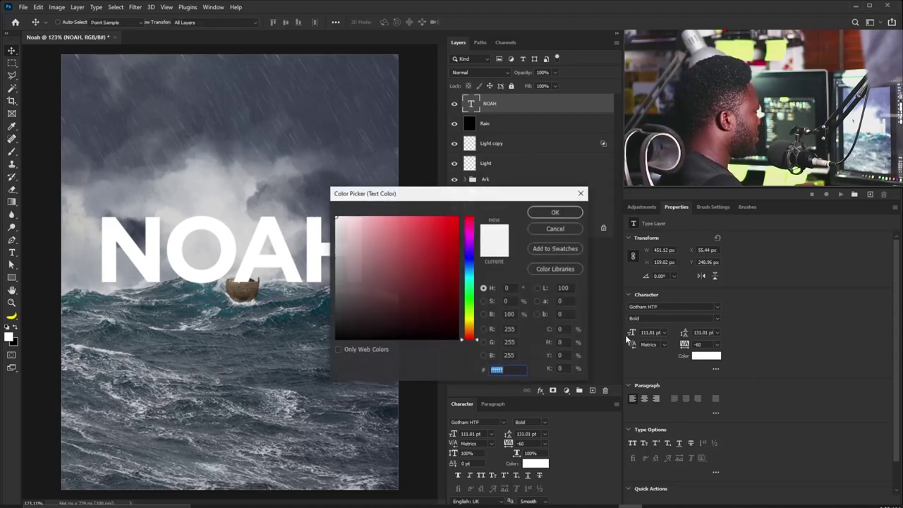
{"action": "left_click", "coordinate": [329, 176]}
{"action": "left_click", "coordinate": [575, 211]}
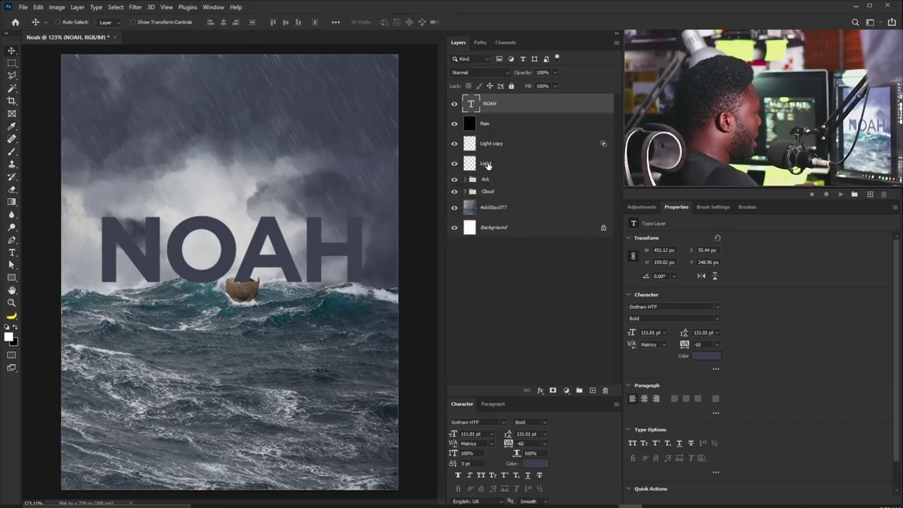
Step: Create a new empty layer in the Cloud group and place it below Layer 1
{"action": "left_click", "coordinate": [477, 206]}
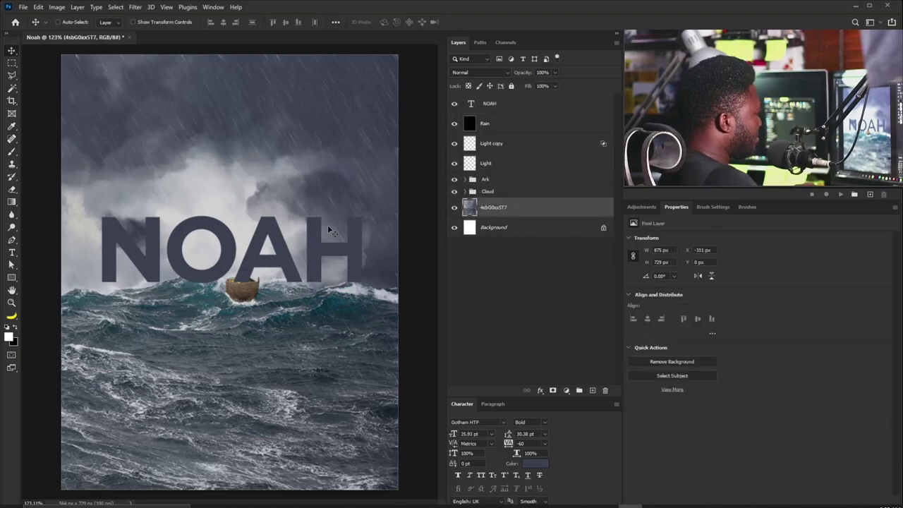
{"action": "left_click", "coordinate": [465, 192]}
{"action": "left_click", "coordinate": [523, 228]}
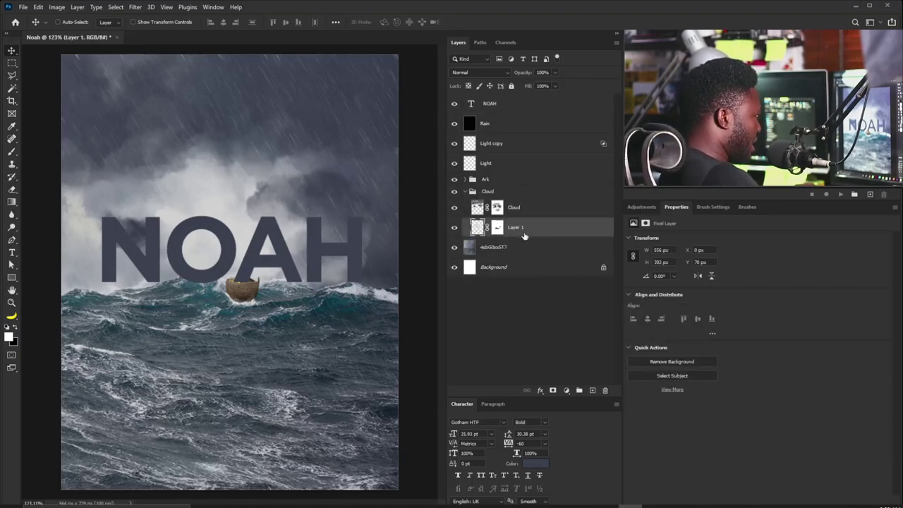
{"action": "left_click", "coordinate": [593, 390]}
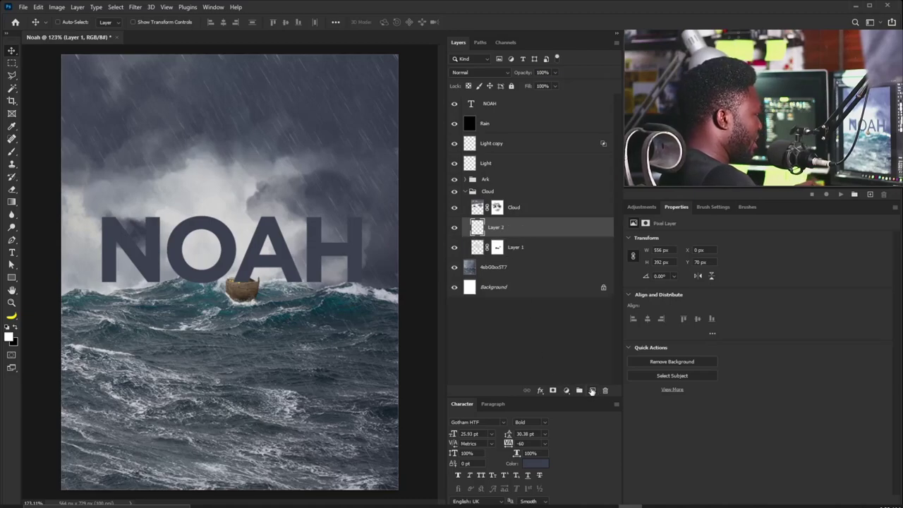
{"action": "left_click_drag", "start_coordinate": [514, 230], "coordinate": [518, 257]}
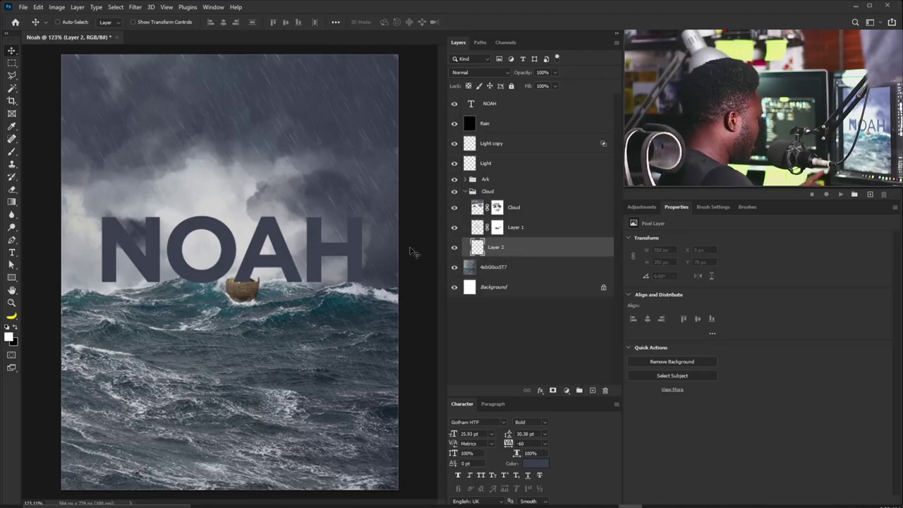
Step: Select the textured 282 px brush tip for painting on Layer 2 and set its size to 200 px
{"action": "key", "text": "b"}
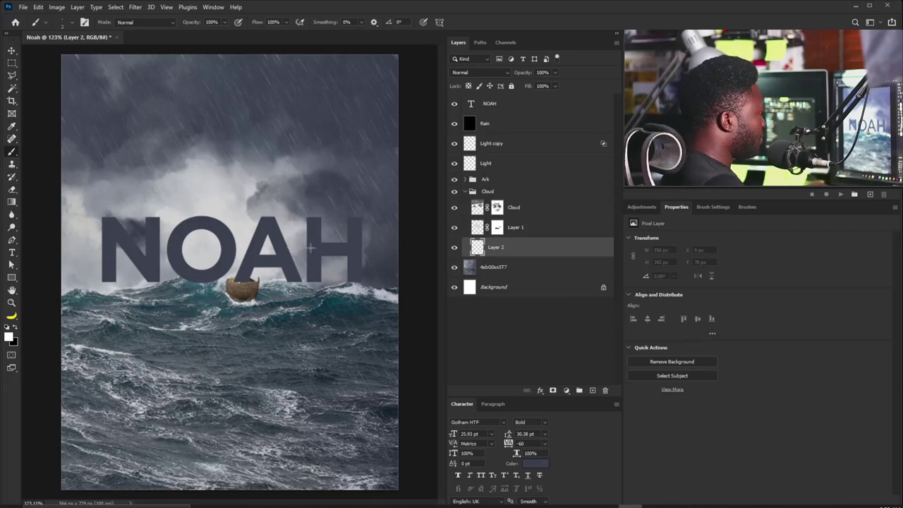
{"action": "left_click", "coordinate": [642, 205]}
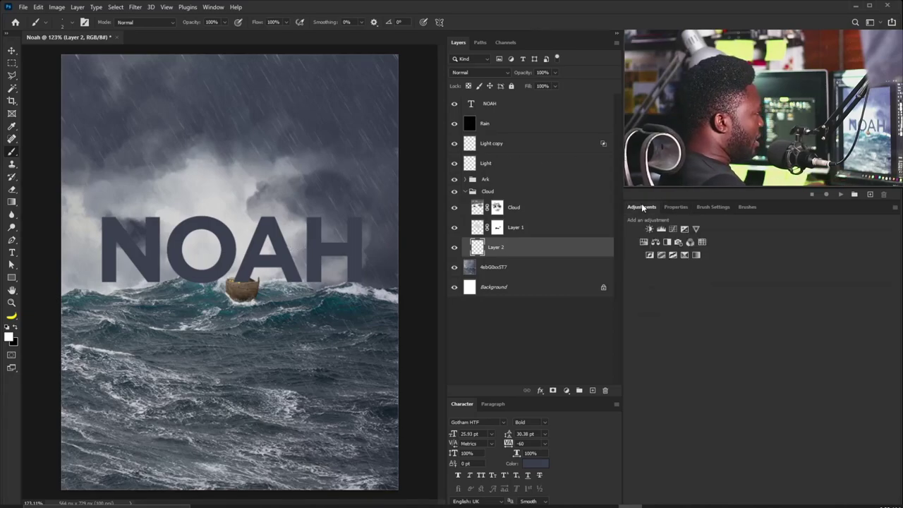
{"action": "left_click", "coordinate": [696, 206]}
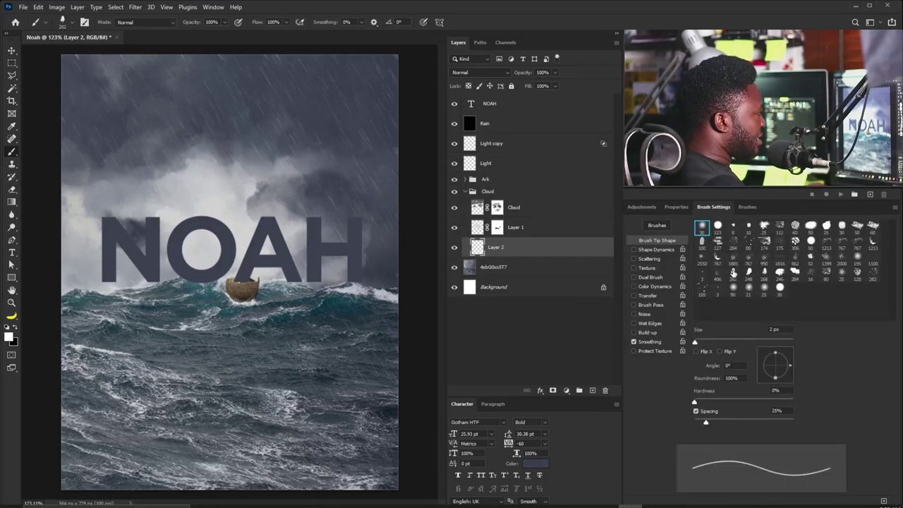
{"action": "left_click", "coordinate": [733, 273]}
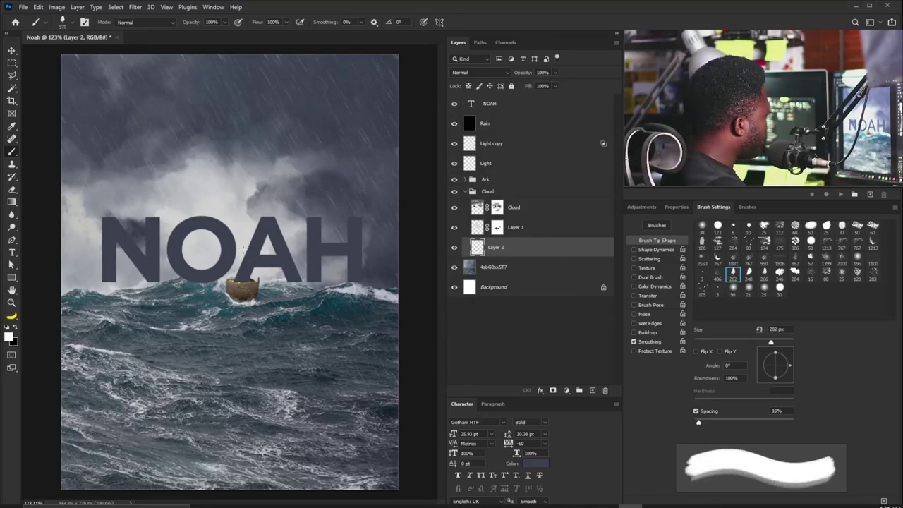
{"action": "key", "text": "bracketleft"}
{"action": "key", "text": "bracketleft"}
{"action": "key", "text": "bracketleft"}
{"action": "key", "text": "bracketleft"}
{"action": "key", "text": "bracketright"}
{"action": "key", "text": "bracketright"}
{"action": "key", "text": "bracketright"}
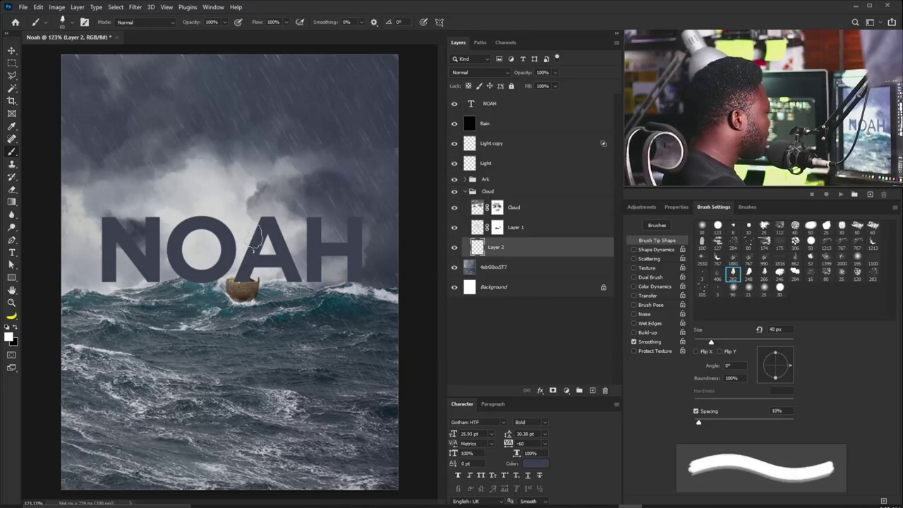
Step: Enable Transfer on the brush and rotate its tip to -40° and then -159° for painting cloud details on Layer 2
{"action": "left_click_drag", "start_coordinate": [790, 365], "coordinate": [786, 381]}
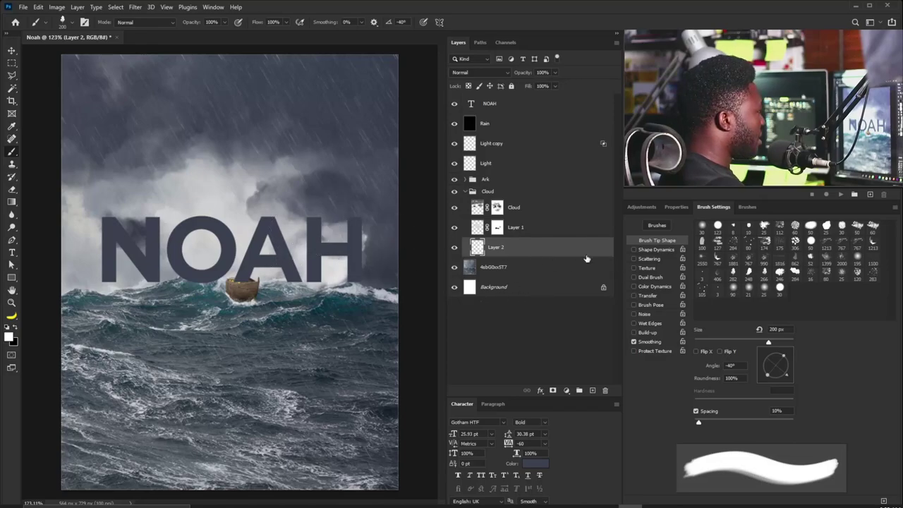
{"action": "left_click", "coordinate": [633, 296]}
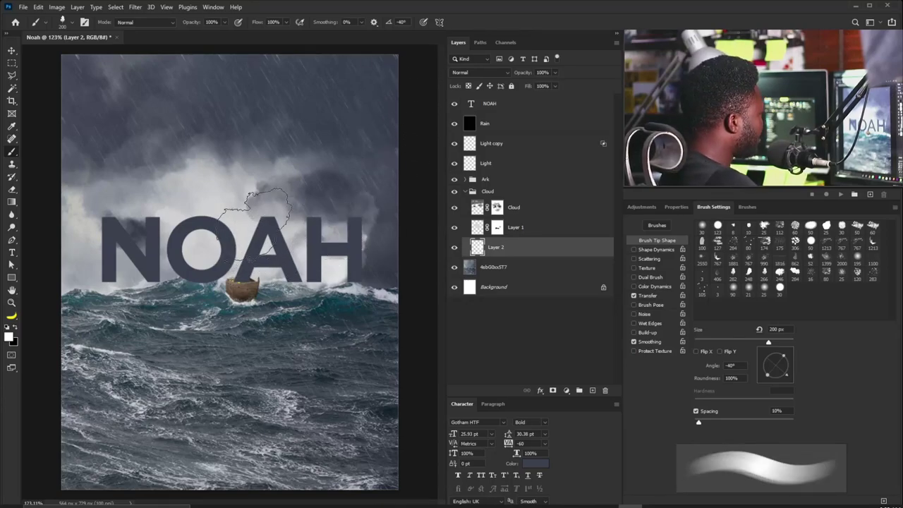
{"action": "left_click_drag", "start_coordinate": [786, 373], "coordinate": [763, 374]}
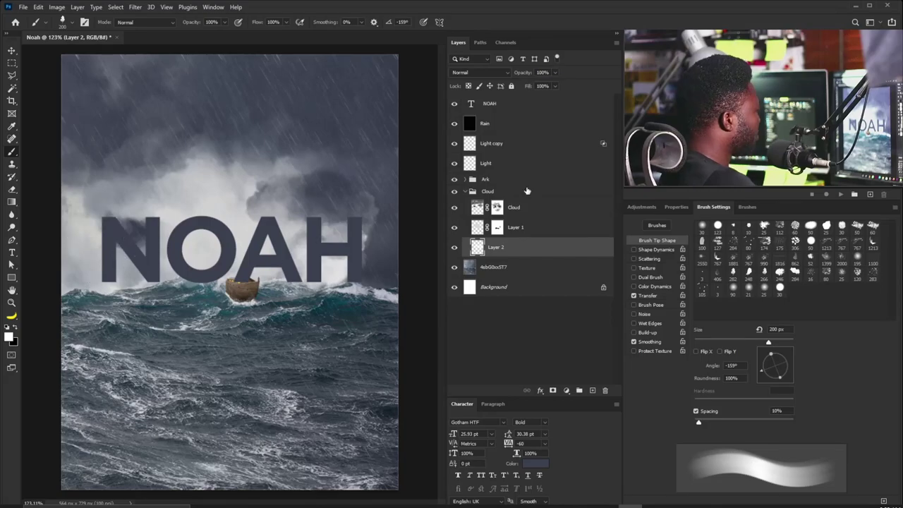
Step: Collapse the Cloud group and add a layer mask to the NOAH title
{"action": "left_click", "coordinate": [487, 192]}
{"action": "key", "text": "v"}
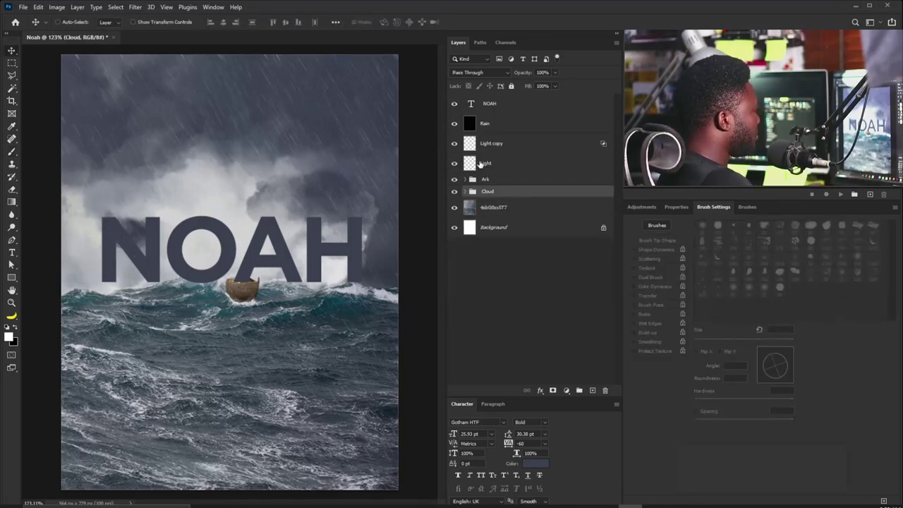
{"action": "left_click", "coordinate": [491, 106]}
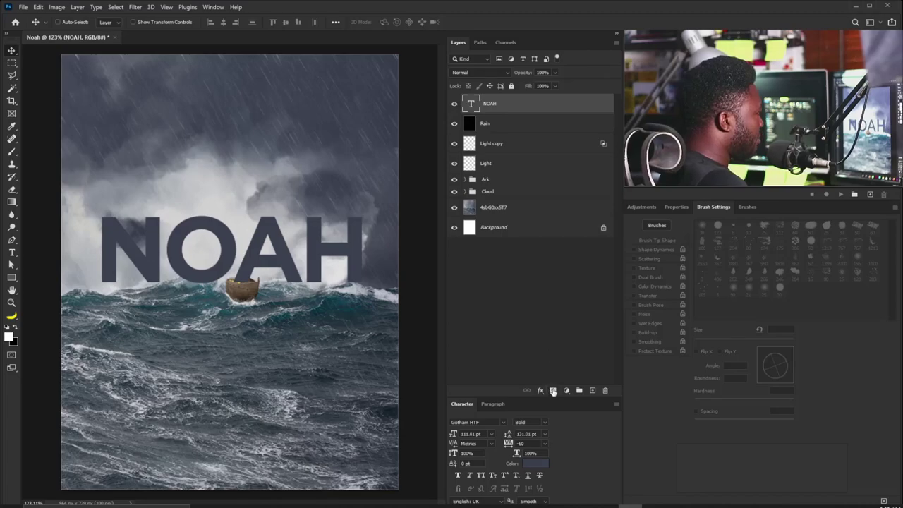
{"action": "left_click", "coordinate": [553, 391]}
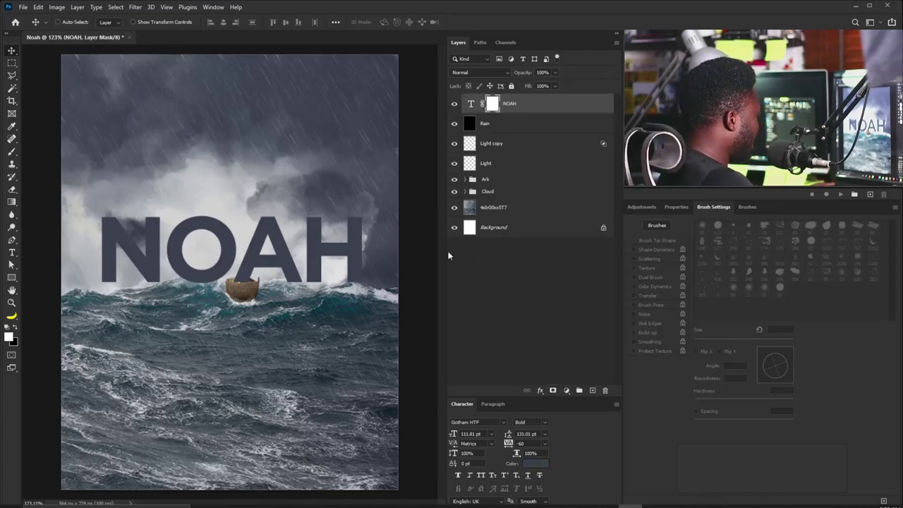
Step: Reduce the brush to 80 px for painting on the NOAH title's mask
{"action": "key", "text": "b"}
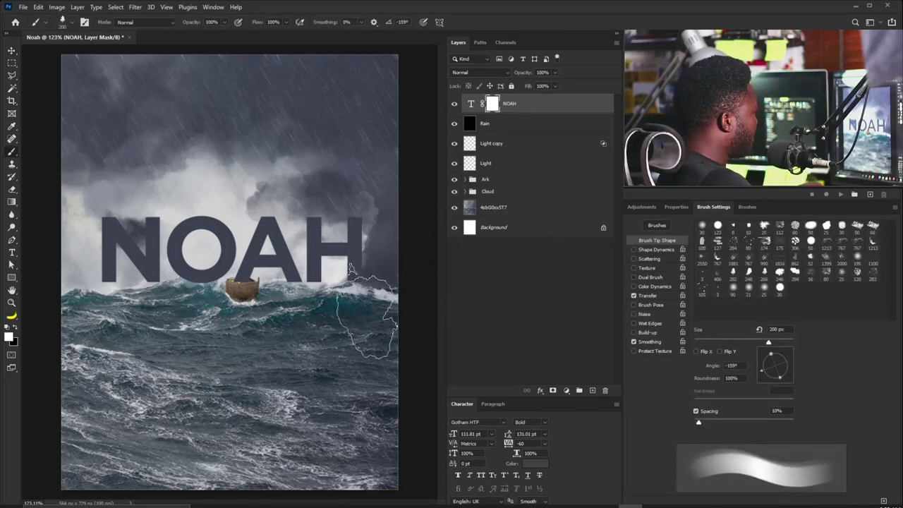
{"action": "key", "text": "bracketleft"}
{"action": "key", "text": "bracketleft"}
{"action": "key", "text": "bracketleft"}
{"action": "key", "text": "bracketleft"}
{"action": "key", "text": "bracketleft"}
{"action": "key", "text": "bracketleft"}
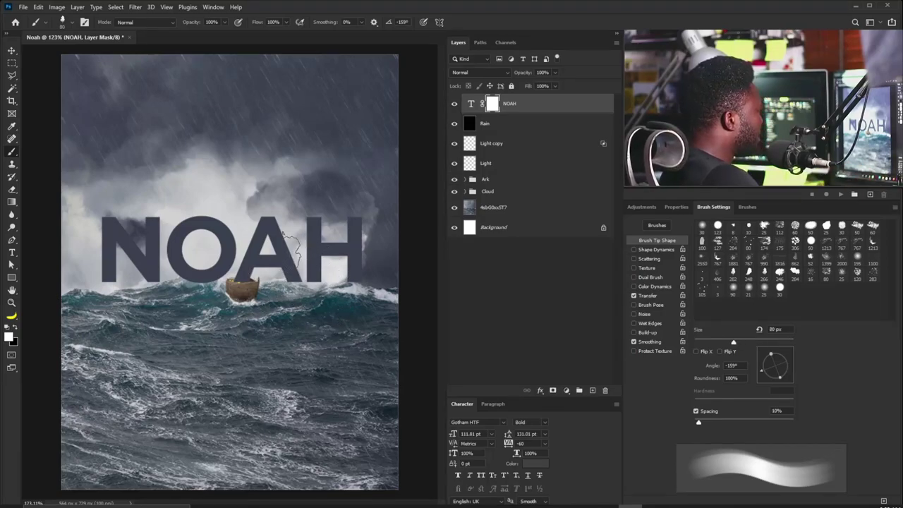
Step: Load the ark's outline as a selection, fill it with black on the NOAH title's mask, and deselect
{"action": "left_click", "coordinate": [467, 180]}
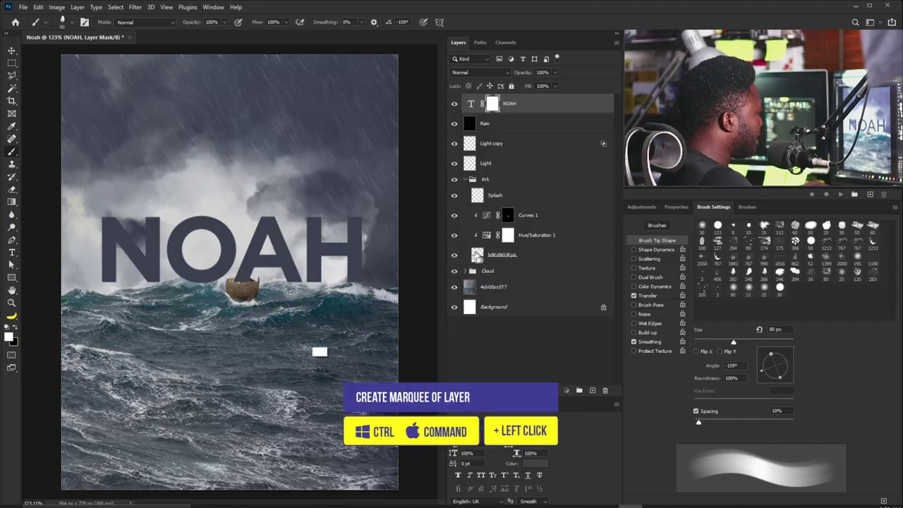
{"action": "left_click", "coordinate": [478, 256], "text": "ctrl"}
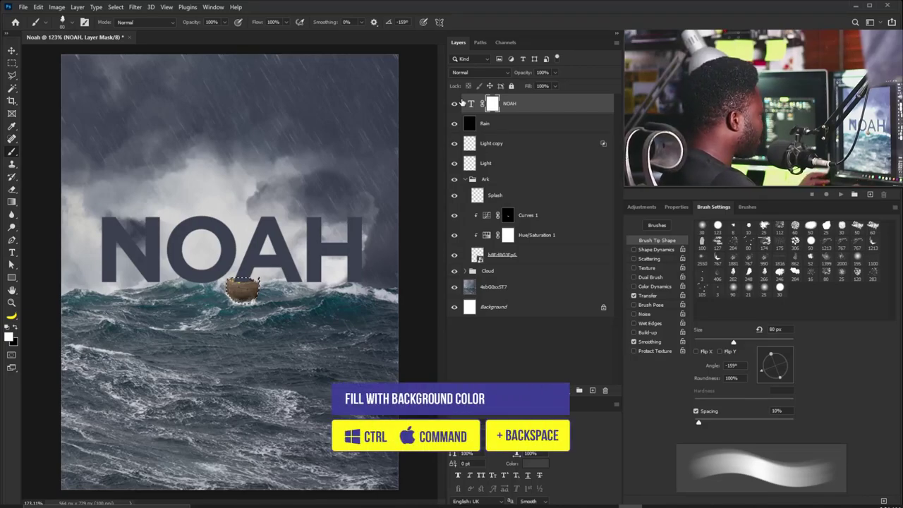
{"action": "key", "text": "ctrl+BackSpace"}
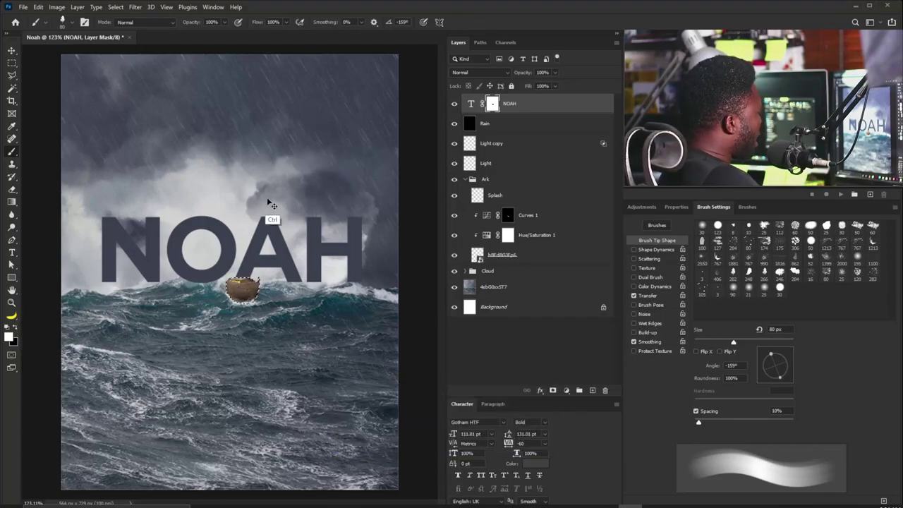
{"action": "key", "text": "ctrl+d"}
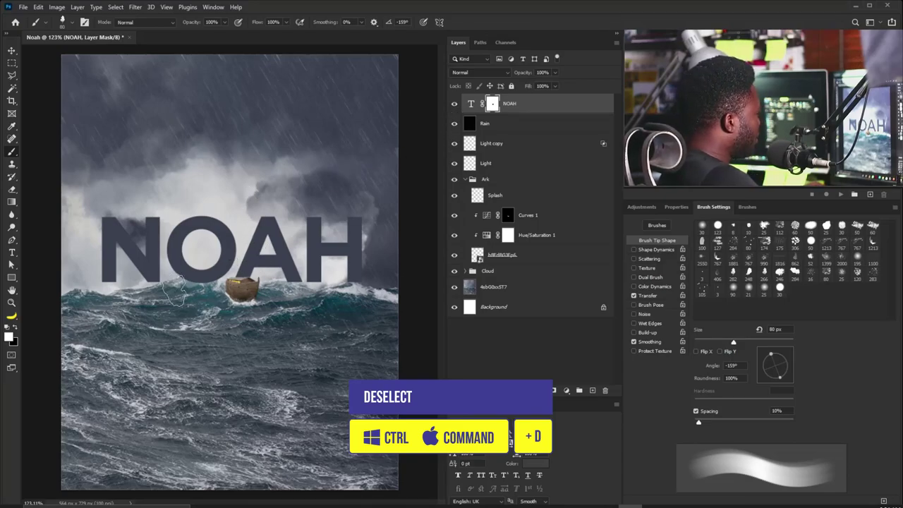
Step: Reduce the brush to 20 px with Transfer disabled for masking the base of the letter O
{"action": "key", "text": "bracketleft"}
{"action": "key", "text": "bracketleft"}
{"action": "key", "text": "bracketleft"}
{"action": "key", "text": "bracketleft"}
{"action": "key", "text": "bracketleft"}
{"action": "key", "text": "bracketleft"}
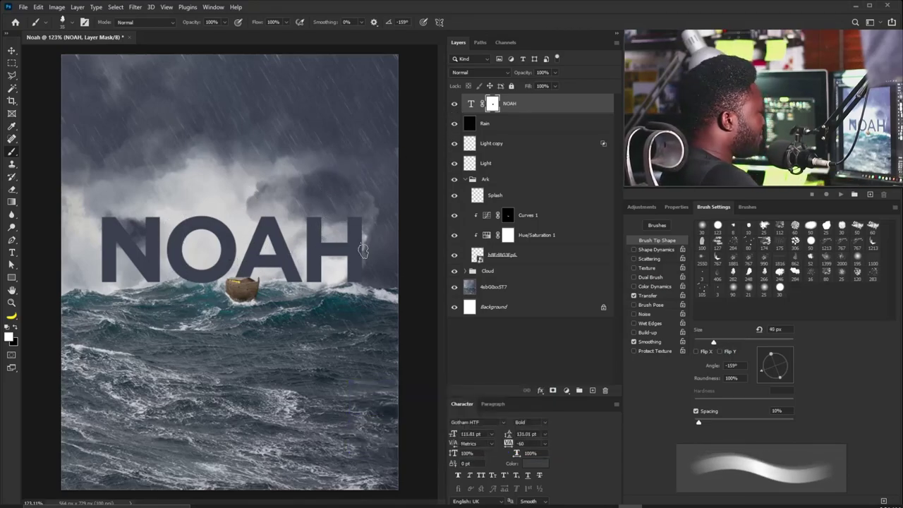
{"action": "left_click", "coordinate": [635, 295]}
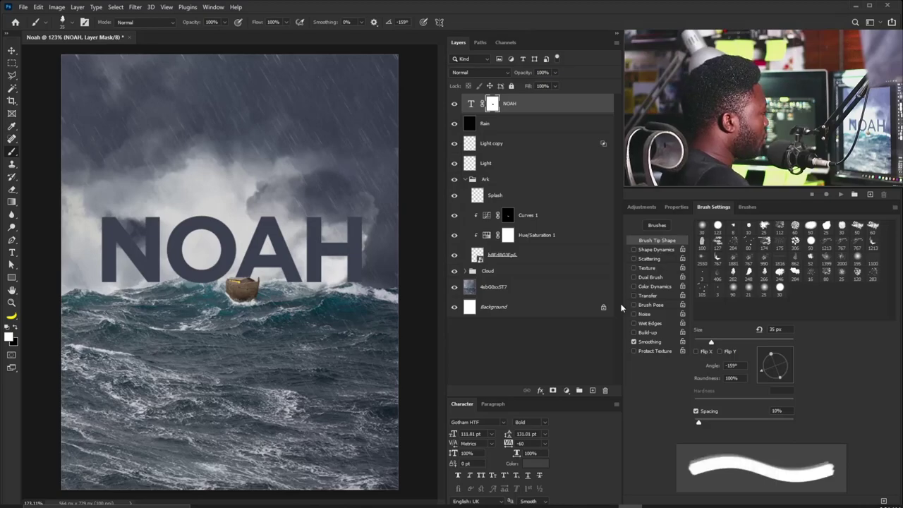
{"action": "left_click", "coordinate": [176, 278], "text": "ctrl"}
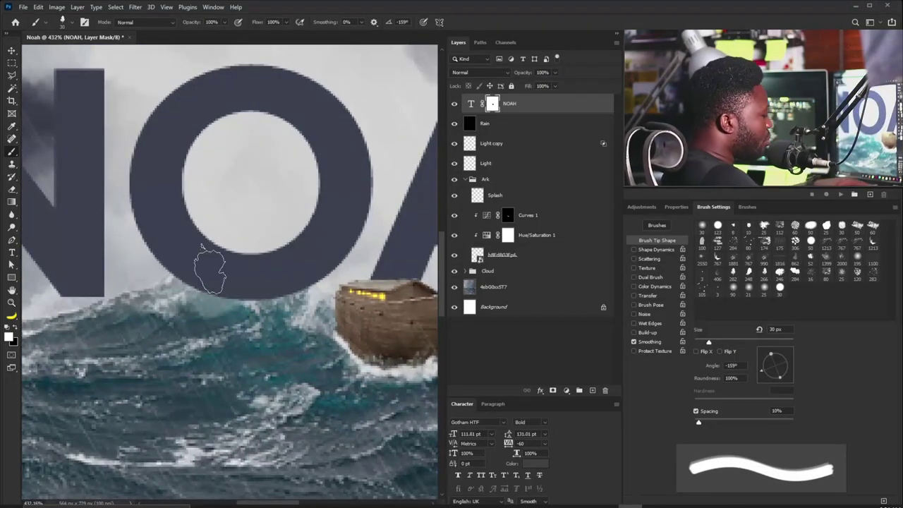
{"action": "key", "text": "bracketleft"}
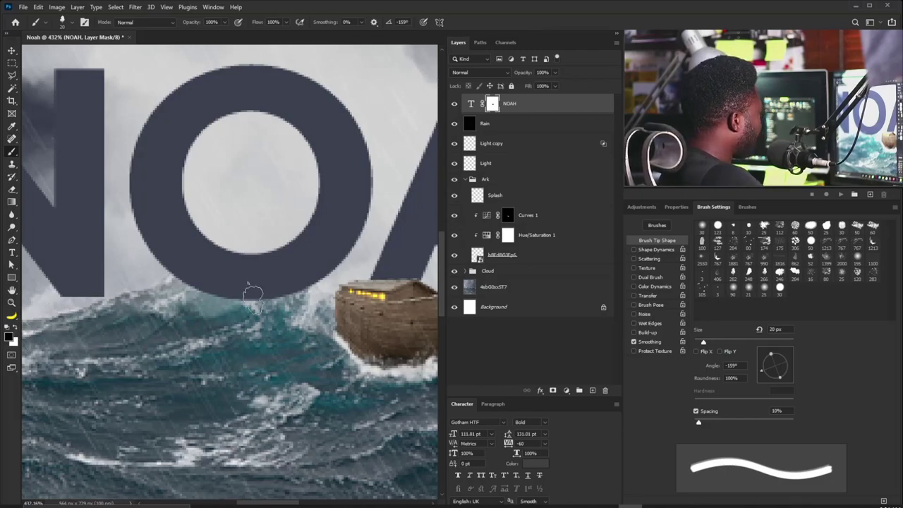
Step: Mask the lower edge of the O along the wave crest with black strokes, rotating the brush tip to 107° for the last ones
{"action": "left_click_drag", "start_coordinate": [193, 297], "coordinate": [193, 296]}
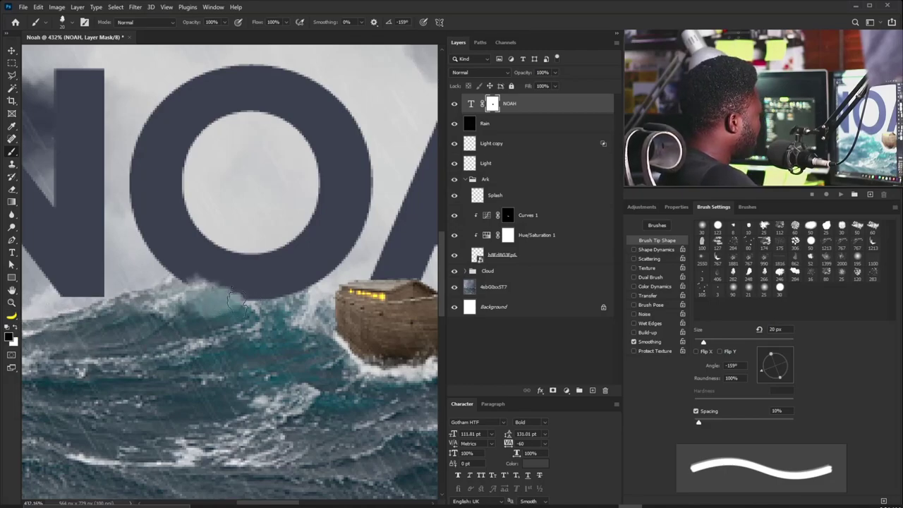
{"action": "left_click_drag", "start_coordinate": [239, 302], "coordinate": [292, 294]}
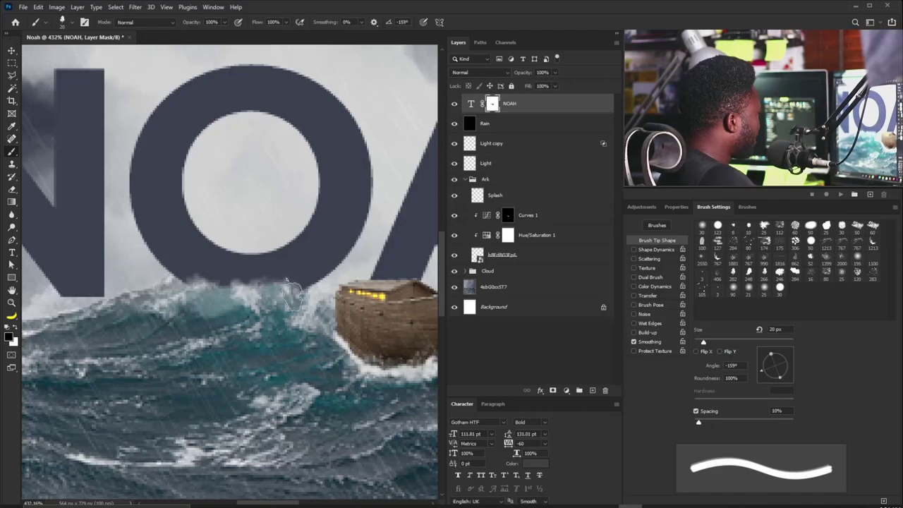
{"action": "left_click_drag", "start_coordinate": [190, 280], "coordinate": [177, 276]}
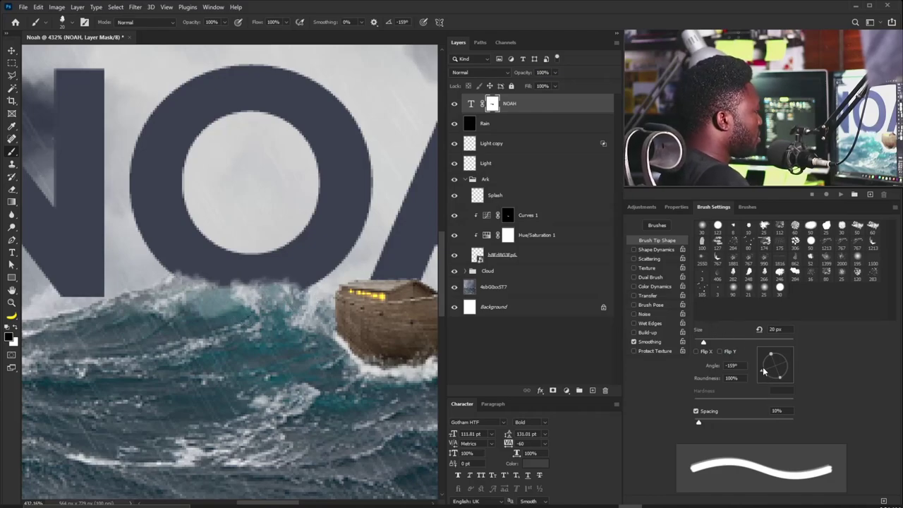
{"action": "left_click_drag", "start_coordinate": [763, 370], "coordinate": [770, 348]}
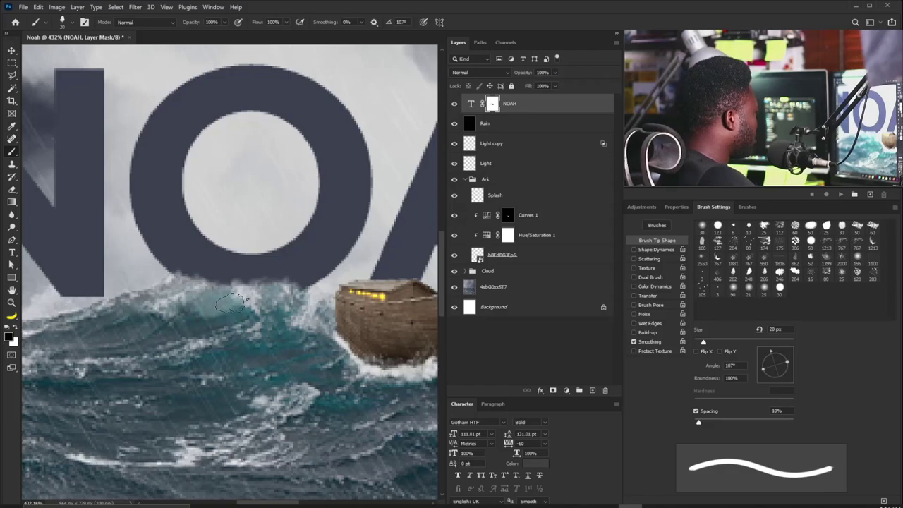
{"action": "left_click_drag", "start_coordinate": [206, 278], "coordinate": [245, 290]}
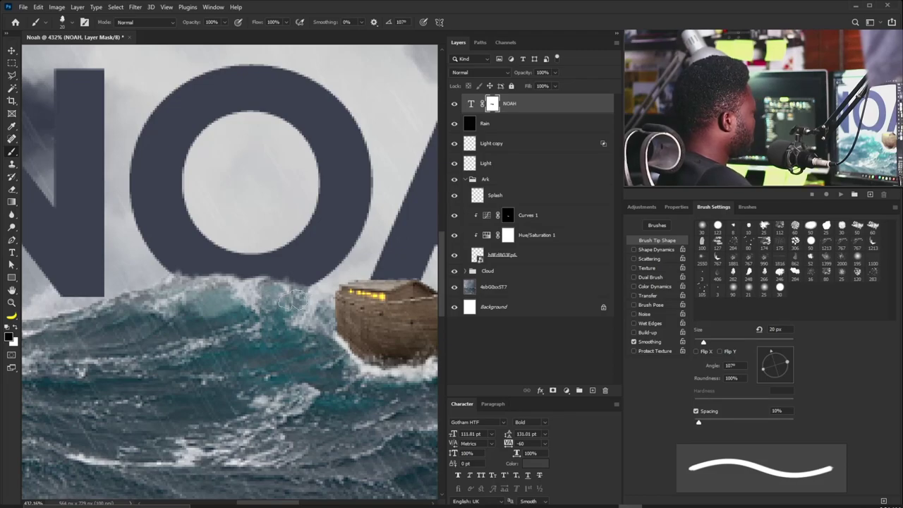
{"action": "key", "text": "ctrl+0"}
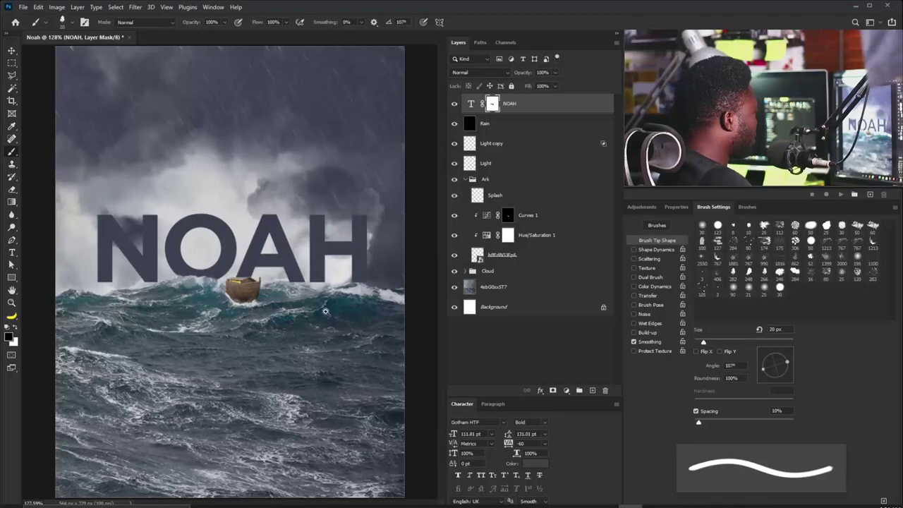
Step: Reselect the 282 px textured brush tip and enable both Transfer and Shape Dynamics
{"action": "scroll", "coordinate": [325, 311], "scroll_direction": "up", "scroll_amount": 3}
{"action": "scroll", "coordinate": [321, 318], "scroll_direction": "down", "scroll_amount": 1}
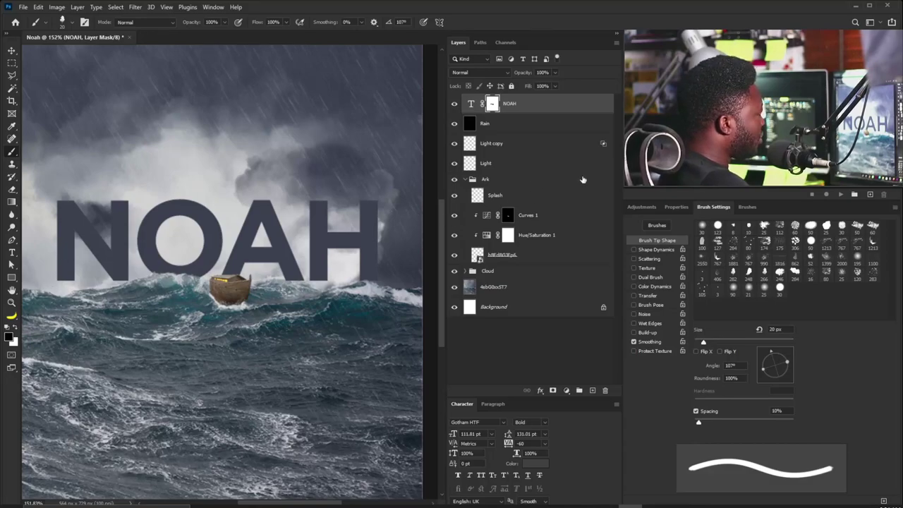
{"action": "left_click", "coordinate": [733, 273]}
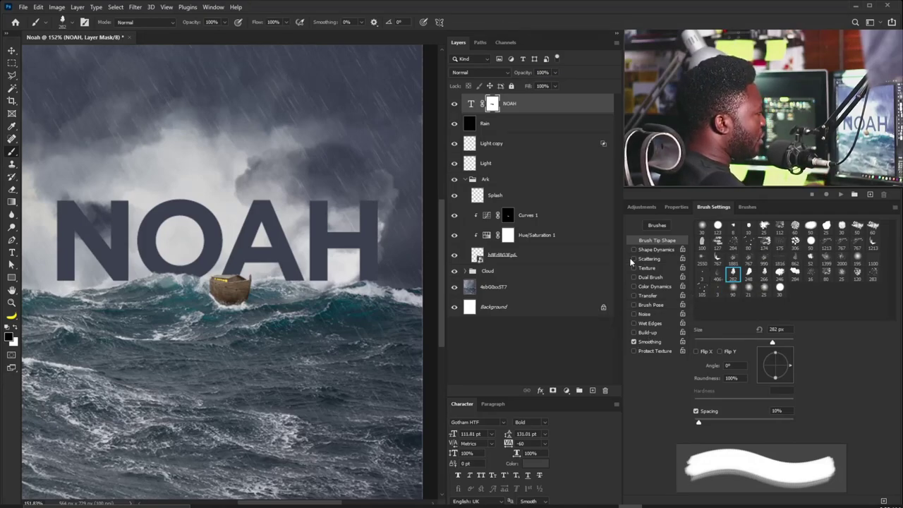
{"action": "left_click", "coordinate": [634, 295]}
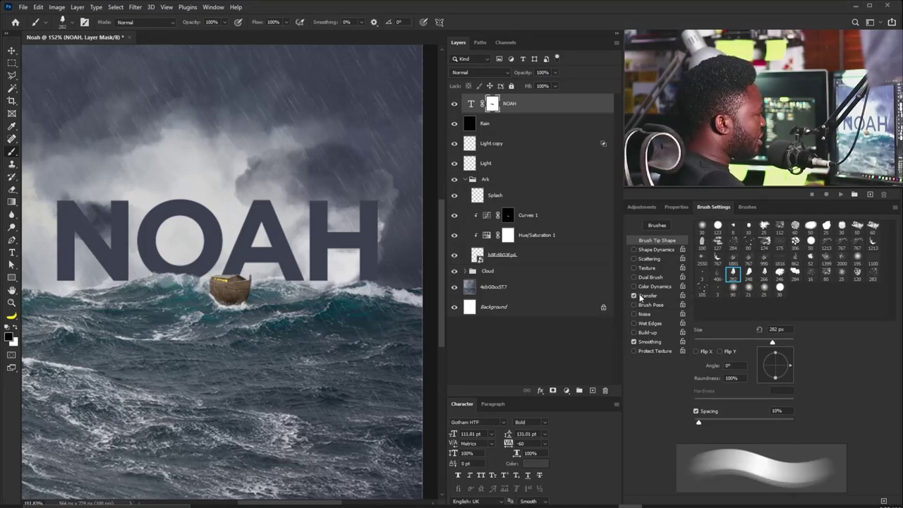
{"action": "left_click", "coordinate": [634, 250]}
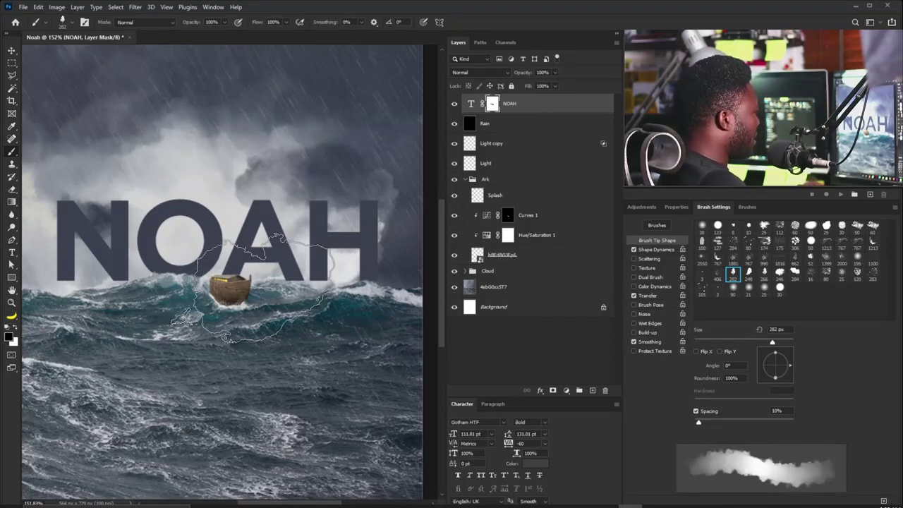
Step: Reduce the brush to 175 px and softly mask the base of the NOAH title where it meets the waves beside the ark
{"action": "key", "text": "bracketleft"}
{"action": "key", "text": "bracketleft"}
{"action": "key", "text": "bracketleft"}
{"action": "key", "text": "bracketleft"}
{"action": "key", "text": "bracketleft"}
{"action": "key", "text": "bracketleft"}
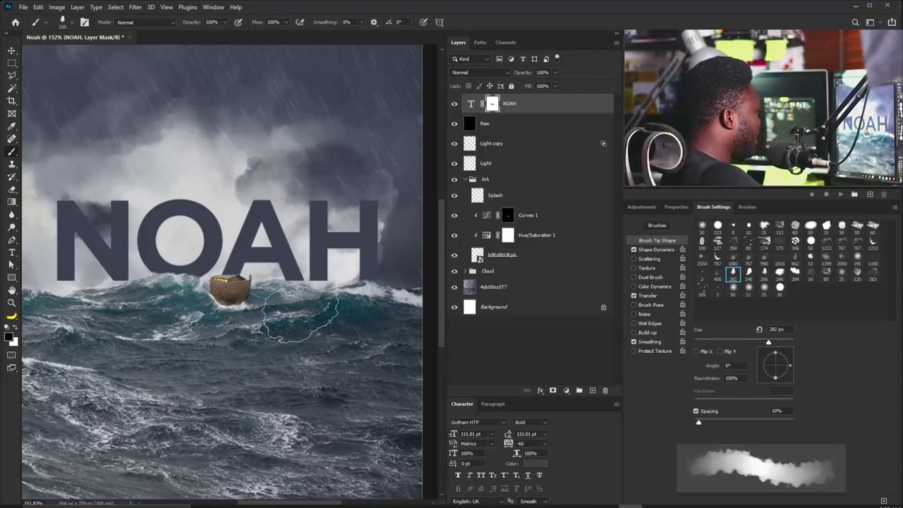
{"action": "key", "text": "bracketright"}
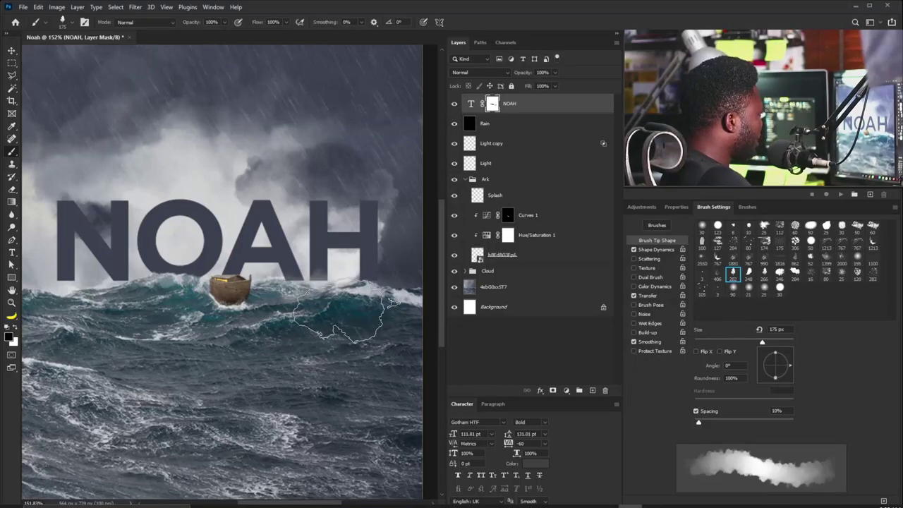
Step: Reduce the brush to 70 px and refine the masked lower edges of the A and H along the waves
{"action": "key", "text": "bracketleft"}
{"action": "key", "text": "bracketleft"}
{"action": "key", "text": "bracketleft"}
{"action": "key", "text": "bracketleft"}
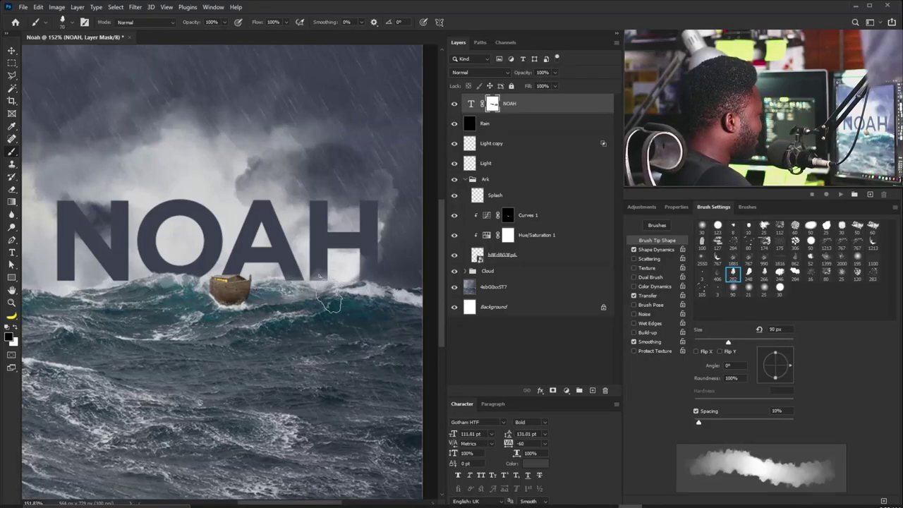
{"action": "key", "text": "bracketleft"}
{"action": "key", "text": "bracketleft"}
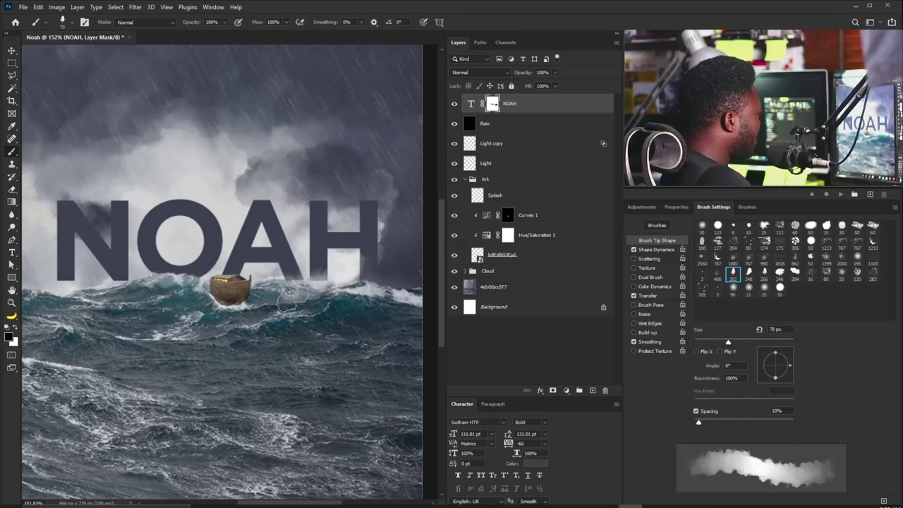
Step: Refine the masked base of the A and H along the wave crest with a small textured brush between 35 and 60 px
{"action": "key", "text": "bracketleft"}
{"action": "key", "text": "bracketleft"}
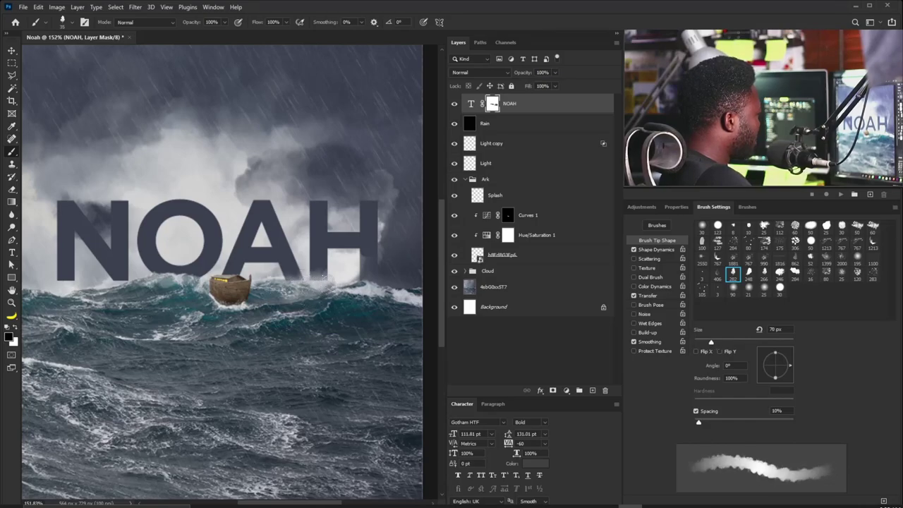
{"action": "key", "text": "bracketleft"}
{"action": "key", "text": "bracketleft"}
{"action": "key", "text": "bracketleft"}
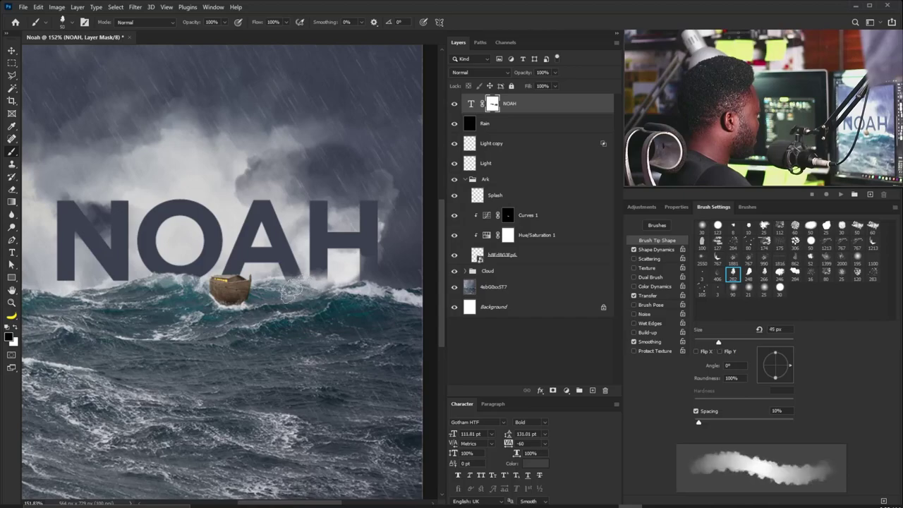
{"action": "key", "text": "bracketright"}
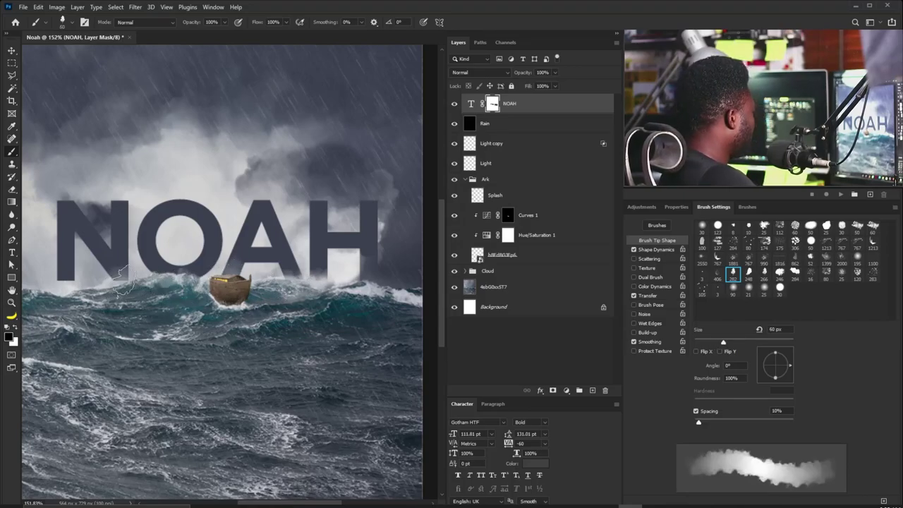
Step: Enlarge the brush to 150 px and softly mask the base of the N where it meets the waves
{"action": "key", "text": "bracketright"}
{"action": "key", "text": "bracketright"}
{"action": "key", "text": "bracketright"}
{"action": "key", "text": "bracketright"}
{"action": "key", "text": "bracketright"}
{"action": "key", "text": "bracketright"}
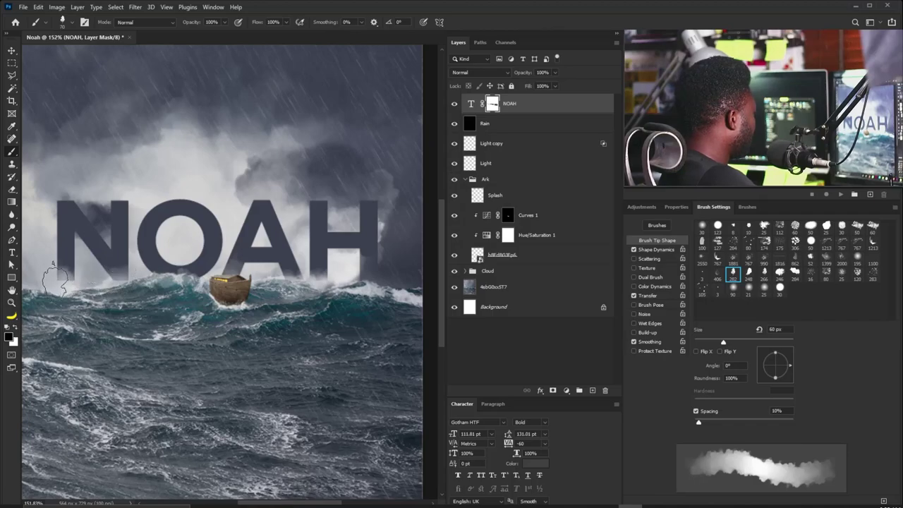
Step: Reduce the brush to 30 px to touch up the masked base of the H, and set it back to 90 px
{"action": "key", "text": "bracketleft"}
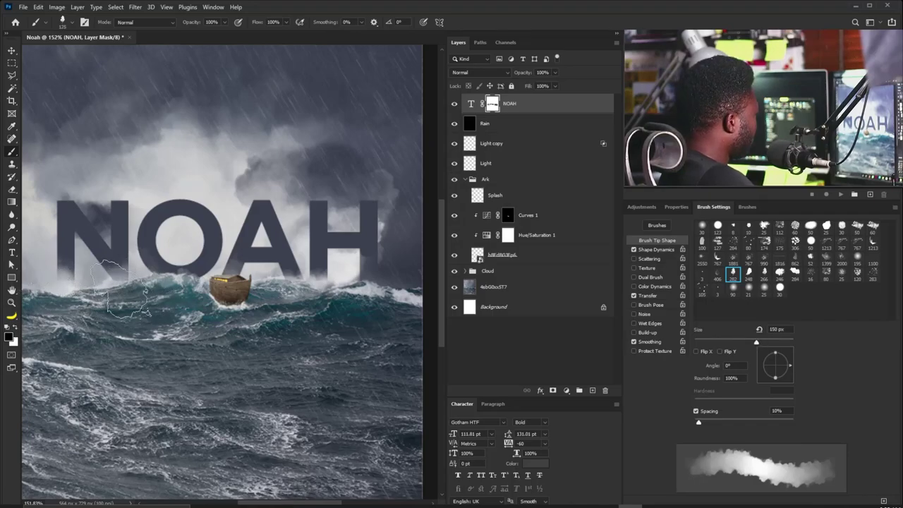
{"action": "key", "text": "bracketleft"}
{"action": "key", "text": "bracketleft"}
{"action": "key", "text": "bracketleft"}
{"action": "key", "text": "bracketleft"}
{"action": "key", "text": "bracketleft"}
{"action": "key", "text": "bracketleft"}
{"action": "key", "text": "bracketleft"}
{"action": "key", "text": "bracketleft"}
{"action": "key", "text": "bracketleft"}
{"action": "key", "text": "bracketleft"}
{"action": "key", "text": "bracketleft"}
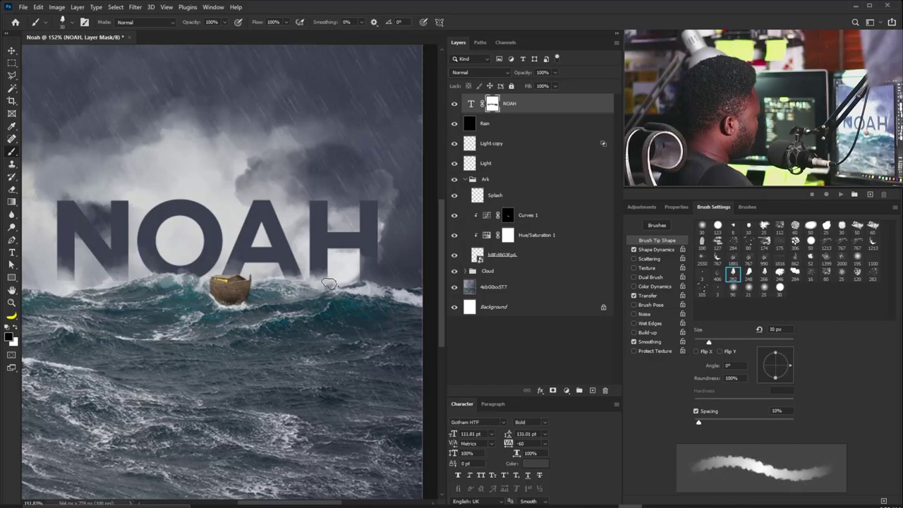
{"action": "key", "text": "bracketright"}
{"action": "key", "text": "bracketright"}
{"action": "key", "text": "bracketright"}
{"action": "key", "text": "bracketright"}
{"action": "key", "text": "bracketright"}
{"action": "key", "text": "bracketright"}
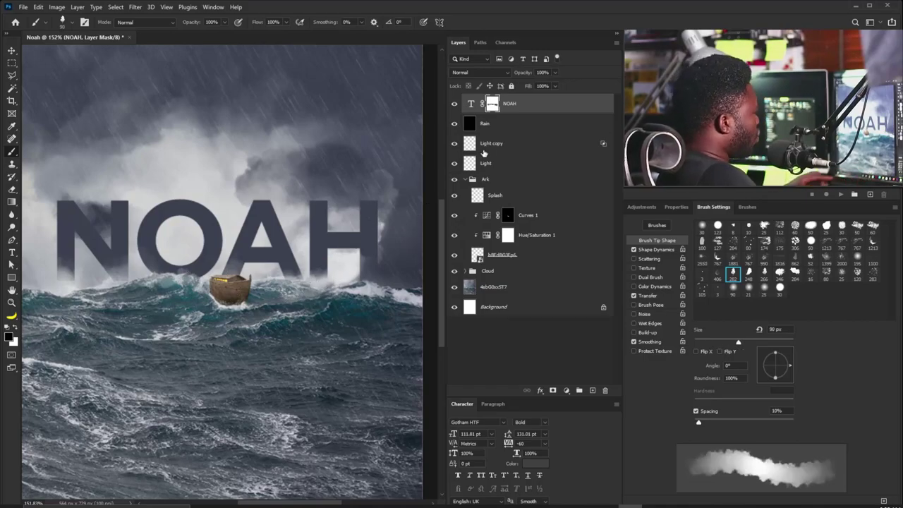
Step: Create a layer named Cloud above the NOAH title, clip it to the title, and make white the foreground colour
{"action": "left_click", "coordinate": [592, 390], "text": "alt"}
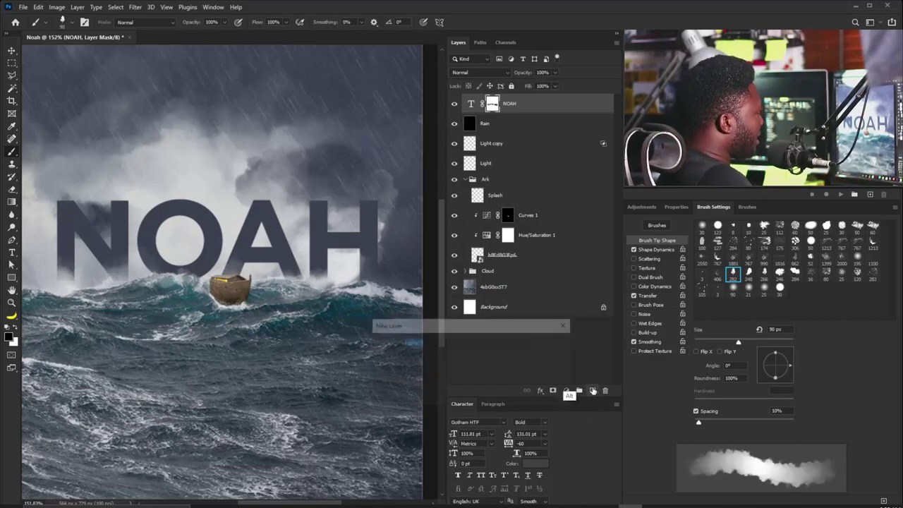
{"action": "type", "text": "Cloud"}
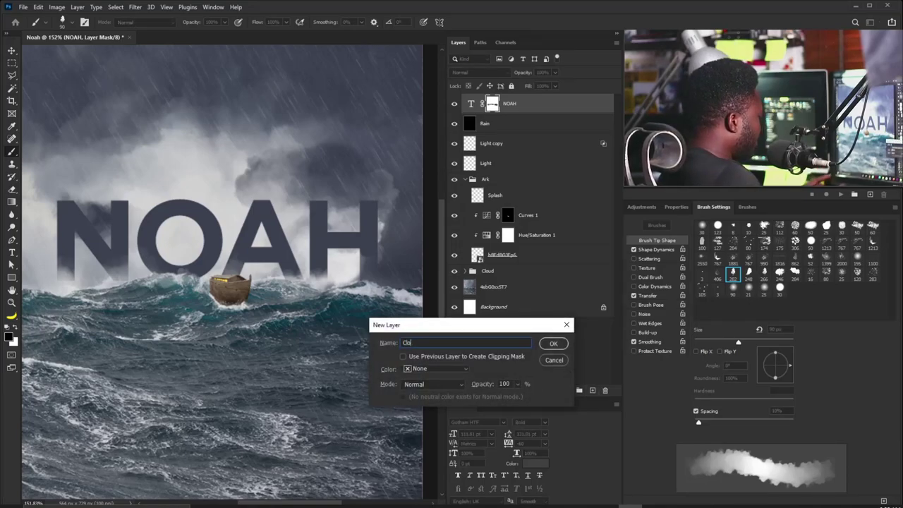
{"action": "key", "text": "Return"}
{"action": "key", "text": "x"}
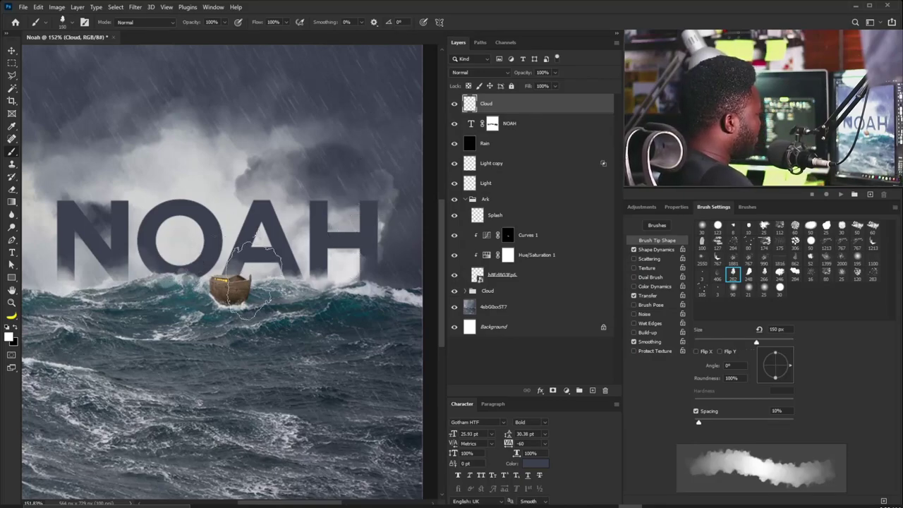
{"action": "key", "text": "bracketright"}
{"action": "key", "text": "bracketright"}
{"action": "key", "text": "bracketright"}
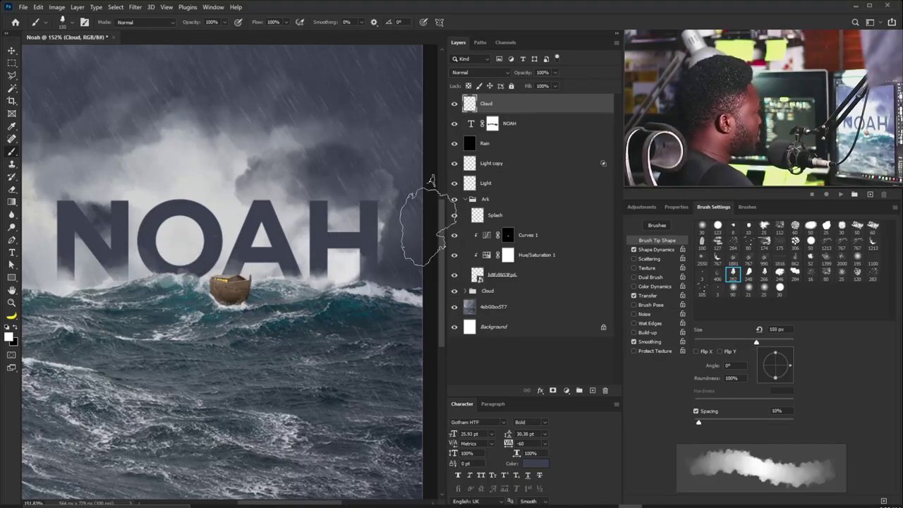
{"action": "left_click", "coordinate": [526, 107], "text": "alt"}
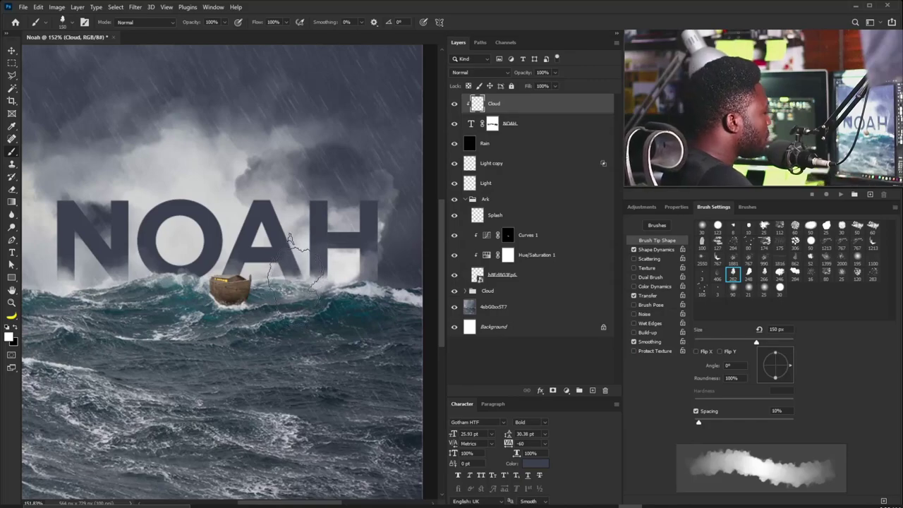
Step: Paint soft white mist over the lower parts of the NOAH letters, varying the brush between 80 and 40 px
{"action": "key", "text": "bracketleft"}
{"action": "key", "text": "bracketleft"}
{"action": "key", "text": "bracketleft"}
{"action": "key", "text": "bracketleft"}
{"action": "key", "text": "bracketleft"}
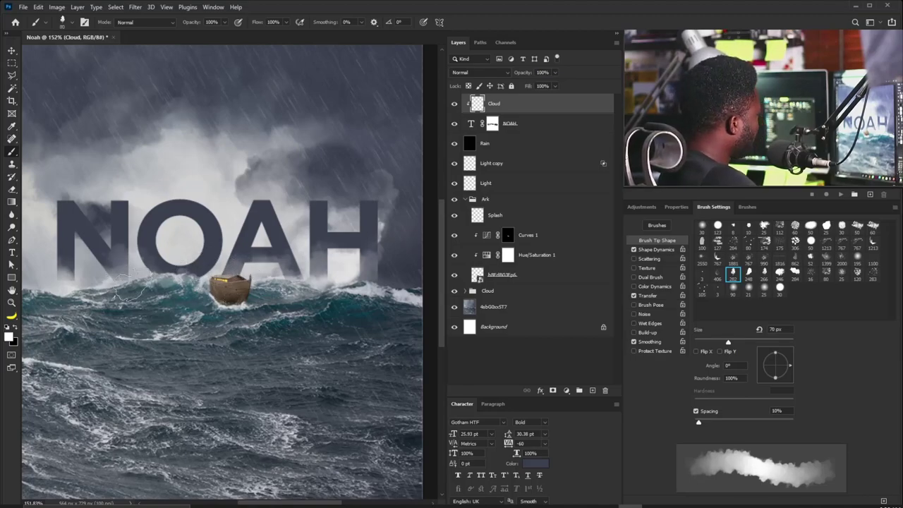
{"action": "key", "text": "bracketright"}
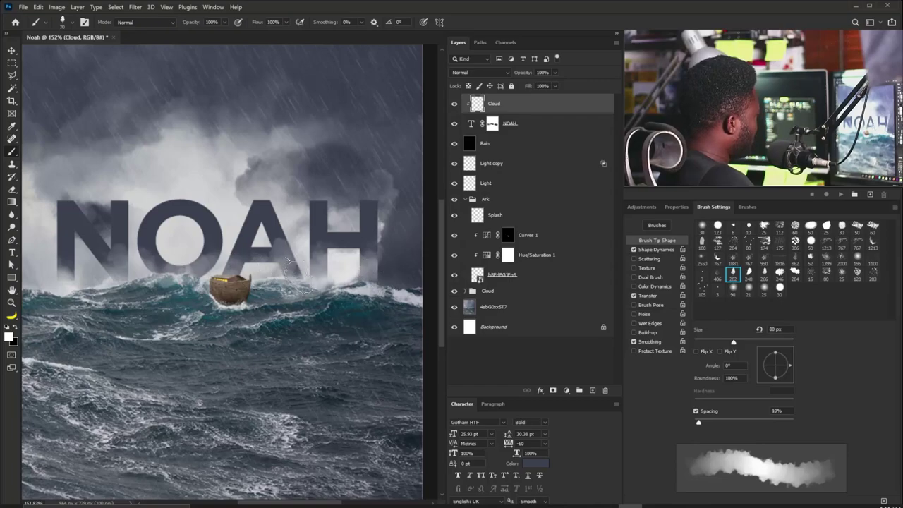
{"action": "key", "text": "bracketleft"}
{"action": "key", "text": "bracketleft"}
{"action": "key", "text": "bracketleft"}
{"action": "key", "text": "bracketleft"}
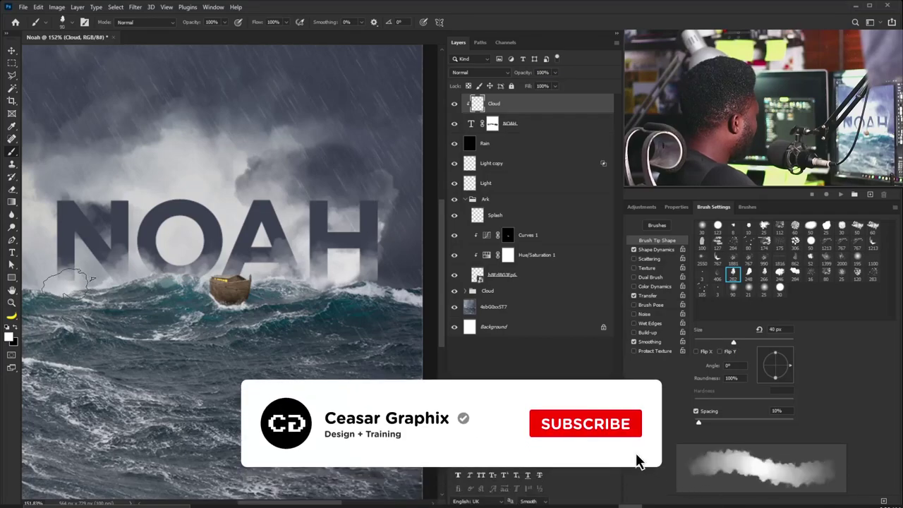
Step: Add more white mist at the base of the N with a 90 px brush, and reduce the brush to 35 px
{"action": "key", "text": "bracketright"}
{"action": "key", "text": "bracketright"}
{"action": "key", "text": "bracketright"}
{"action": "key", "text": "bracketright"}
{"action": "key", "text": "bracketright"}
{"action": "key", "text": "bracketleft"}
{"action": "key", "text": "bracketleft"}
{"action": "key", "text": "bracketleft"}
{"action": "key", "text": "bracketleft"}
{"action": "key", "text": "bracketleft"}
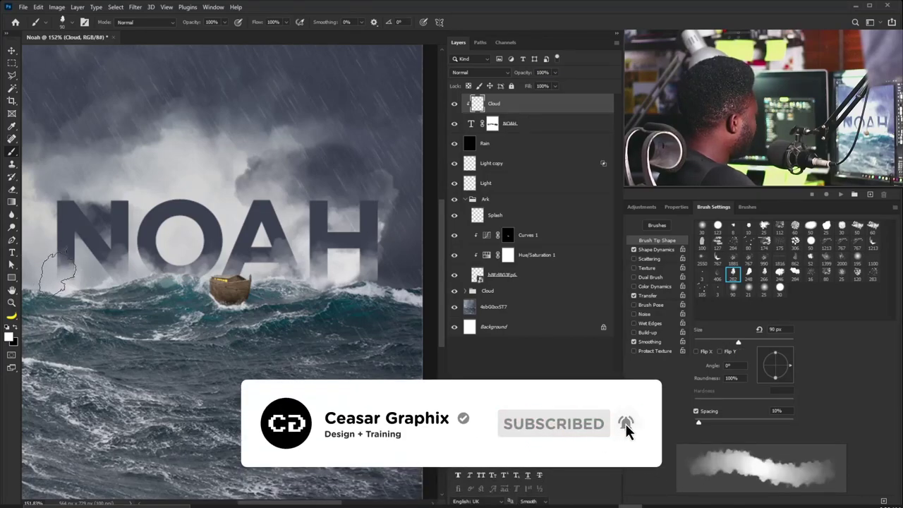
{"action": "key", "text": "bracketleft"}
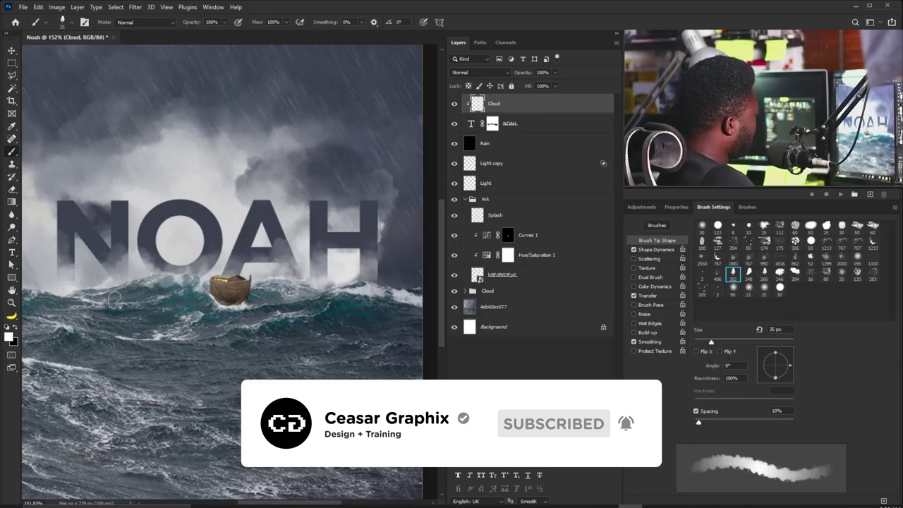
Step: Return to the NOAH title's layer mask and refine its base along the waves with a 25 px black brush
{"action": "key", "text": "bracketleft"}
{"action": "key", "text": "alt+bracketleft"}
{"action": "key", "text": "bracketleft"}
{"action": "key", "text": "x"}
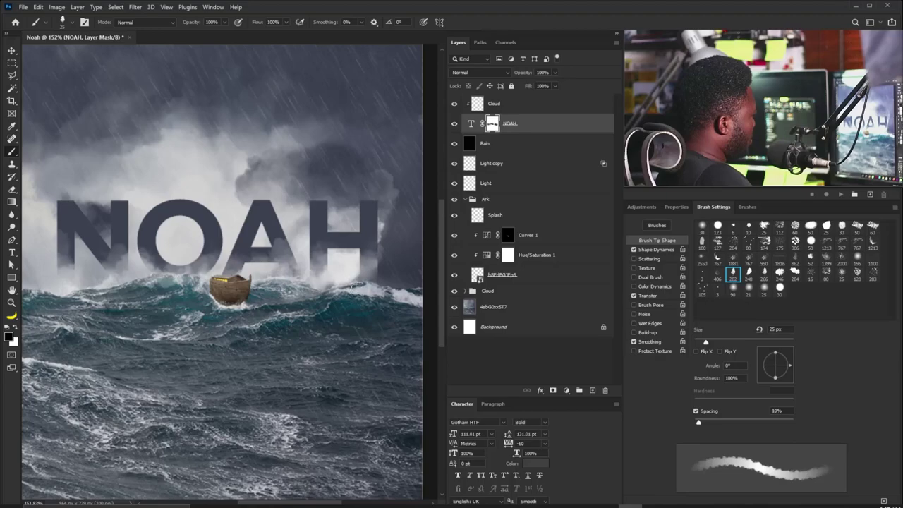
{"action": "key", "text": "bracketright"}
{"action": "key", "text": "ctrl+0"}
{"action": "key", "text": "v"}
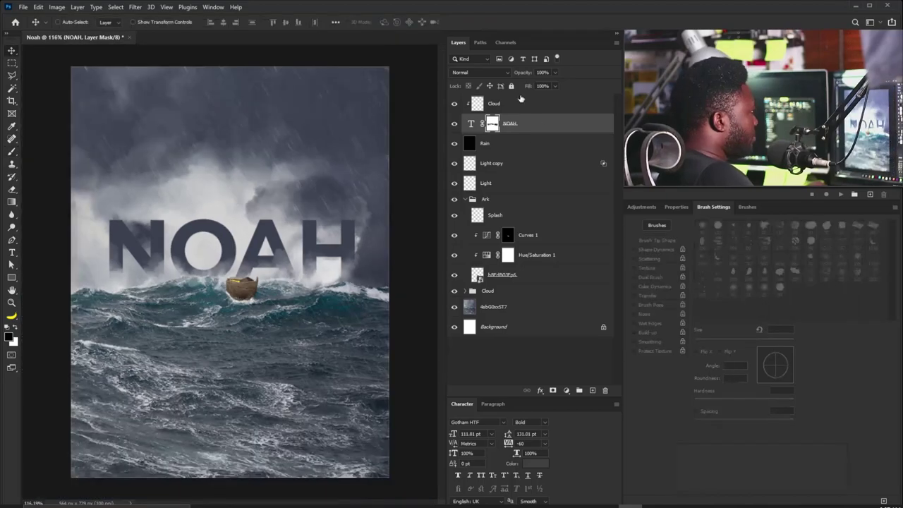
Step: Add the text THE REAL STORY OF above the NOAH title on a new layer over the clipped Cloud layer
{"action": "left_click", "coordinate": [509, 104]}
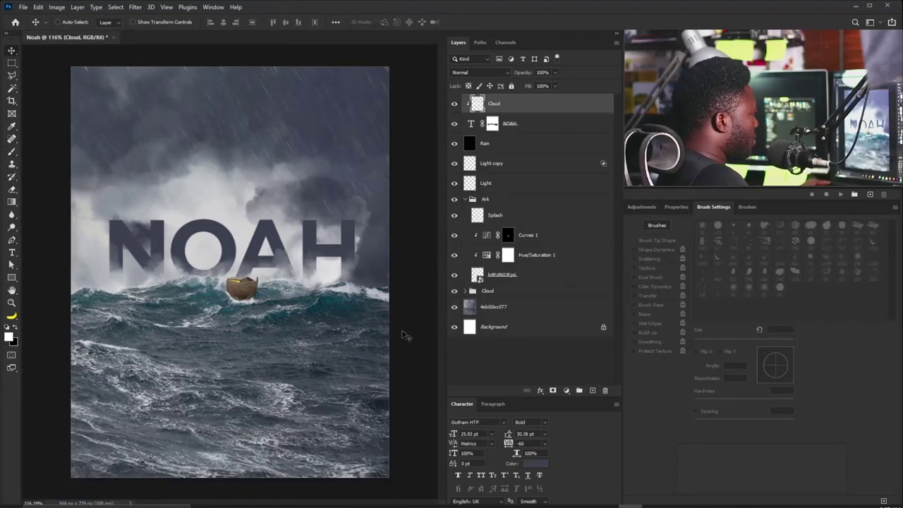
{"action": "left_click", "coordinate": [13, 253]}
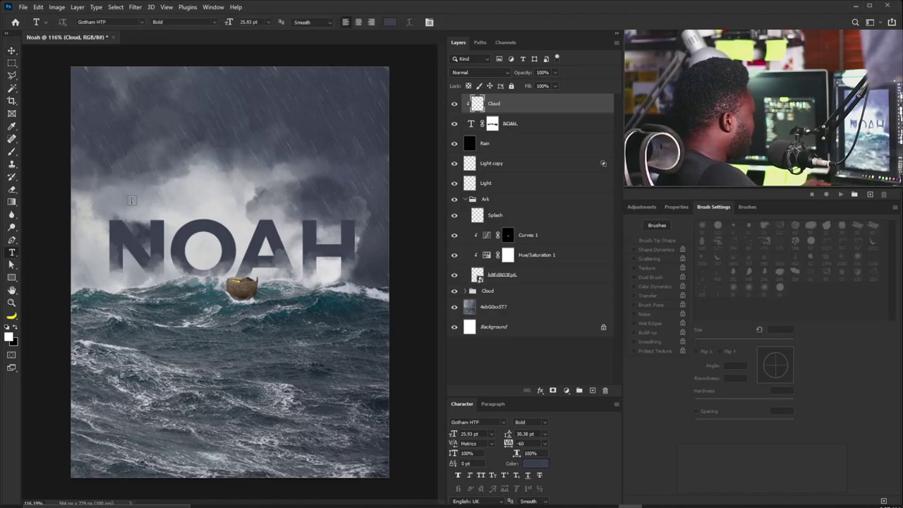
{"action": "left_click", "coordinate": [131, 201]}
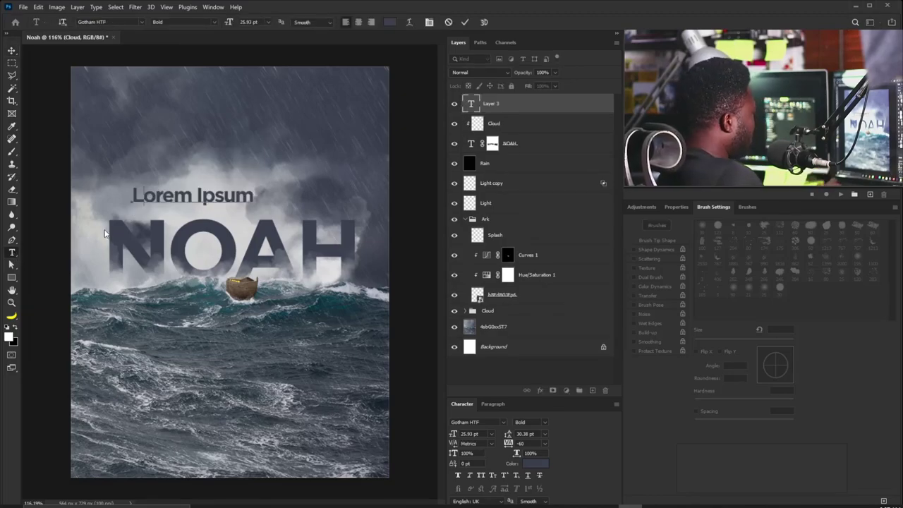
{"action": "type", "text": "The"}
{"action": "key", "text": "BackSpace"}
{"action": "key", "text": "BackSpace"}
{"action": "key", "text": "BackSpace"}
{"action": "type", "text": "HE RE"}
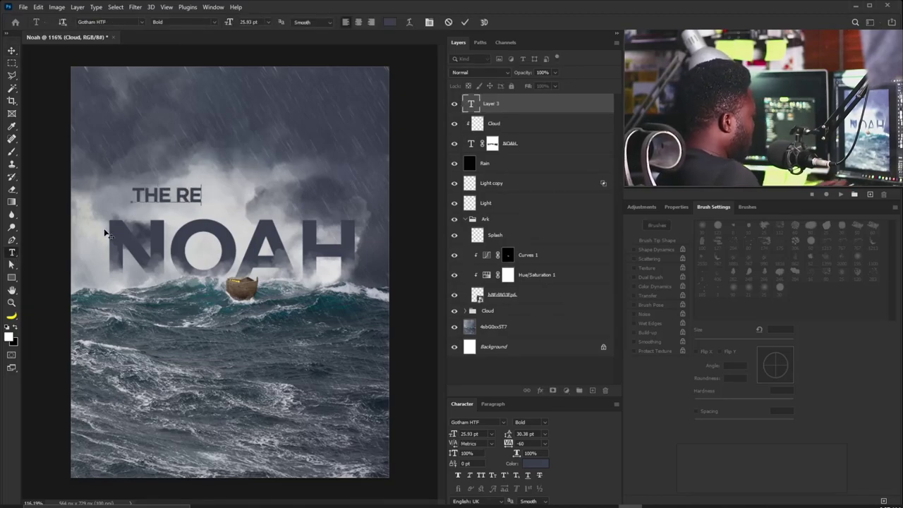
{"action": "type", "text": "AL STORY"}
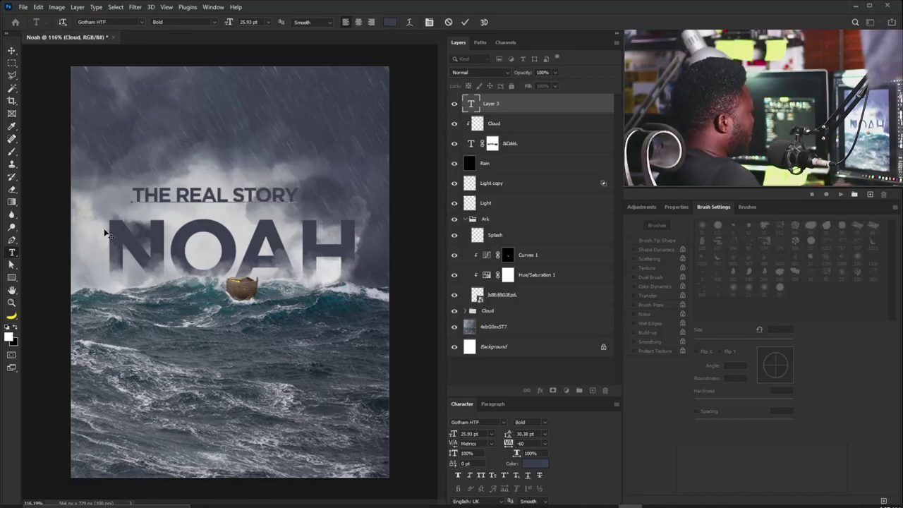
Step: Scale the THE REAL STORY OF line down to about 56%, keeping it above the NOAH title
{"action": "left_click", "coordinate": [11, 51]}
{"action": "key", "text": "ctrl+t"}
{"action": "left_click_drag", "start_coordinate": [330, 204], "coordinate": [289, 200]}
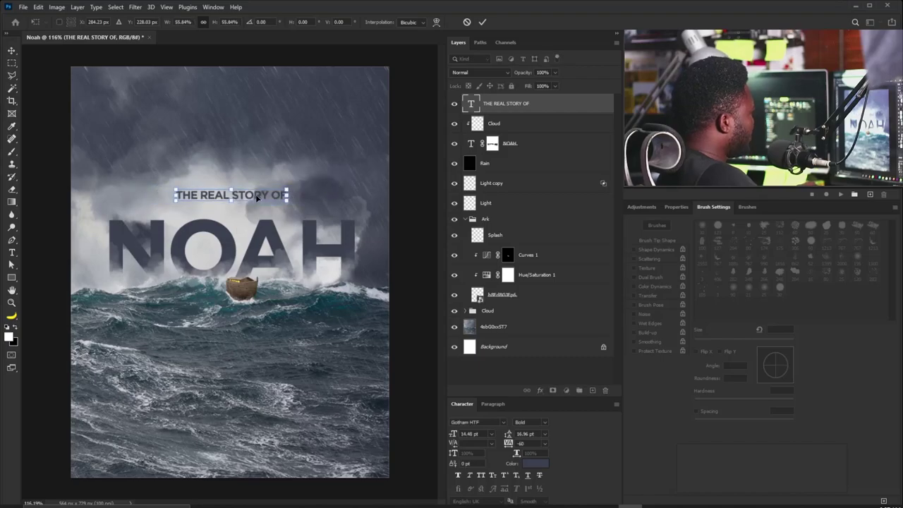
{"action": "key", "text": "Return"}
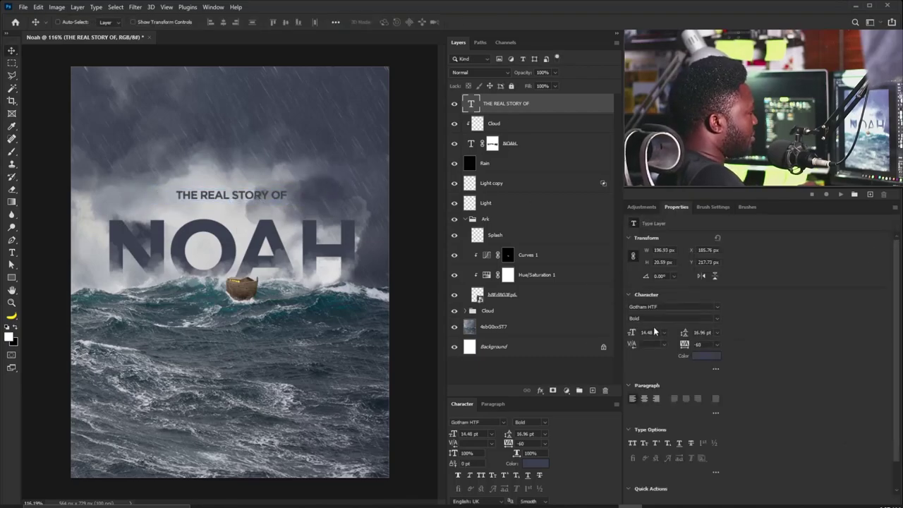
Step: Set the tracking of THE REAL STORY OF to 200 and center the line just above the NOAH title
{"action": "key", "text": "Return"}
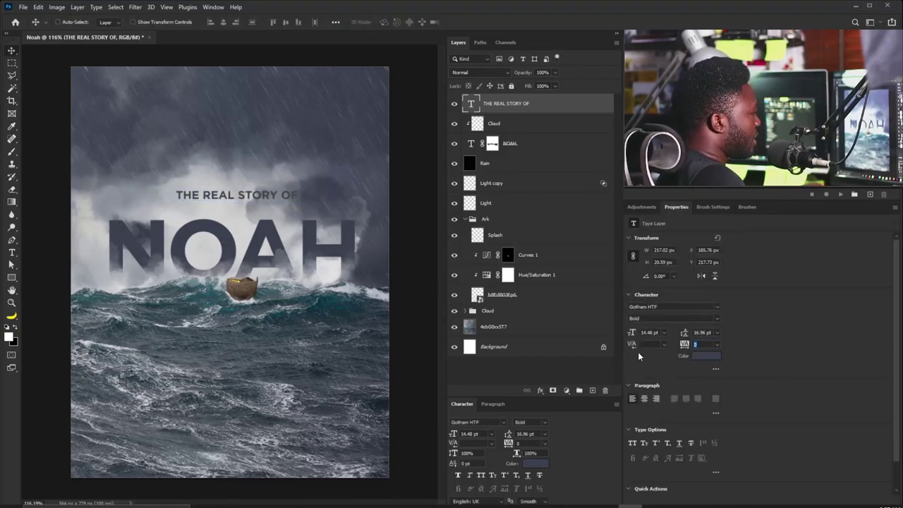
{"action": "type", "text": "200"}
{"action": "key", "text": "Return"}
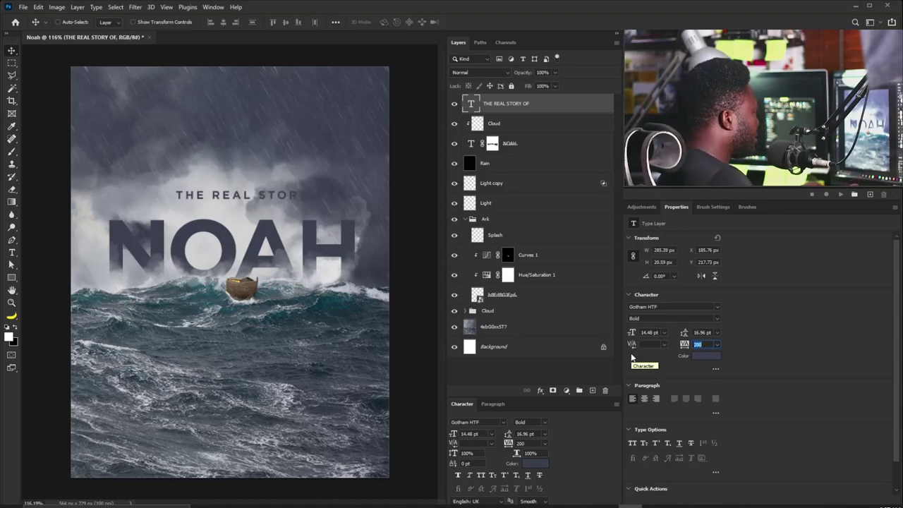
{"action": "left_click_drag", "start_coordinate": [270, 198], "coordinate": [248, 206]}
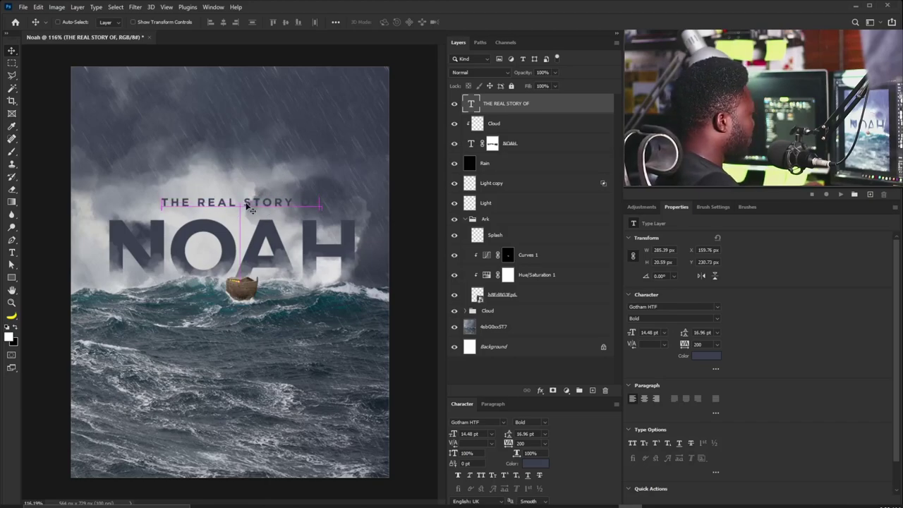
Step: Add a new empty layer at the top of the Cloud group beneath the Ark group
{"action": "left_click", "coordinate": [466, 311]}
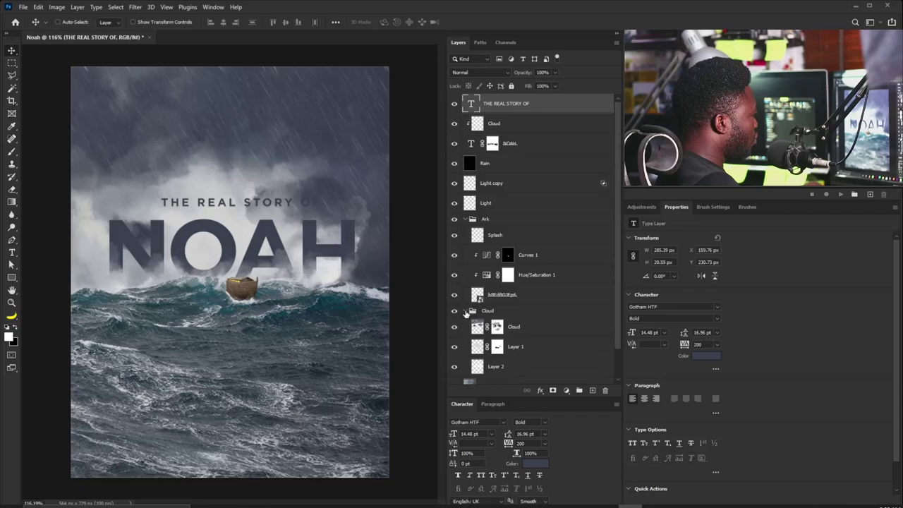
{"action": "left_click", "coordinate": [524, 331]}
{"action": "left_click", "coordinate": [593, 392]}
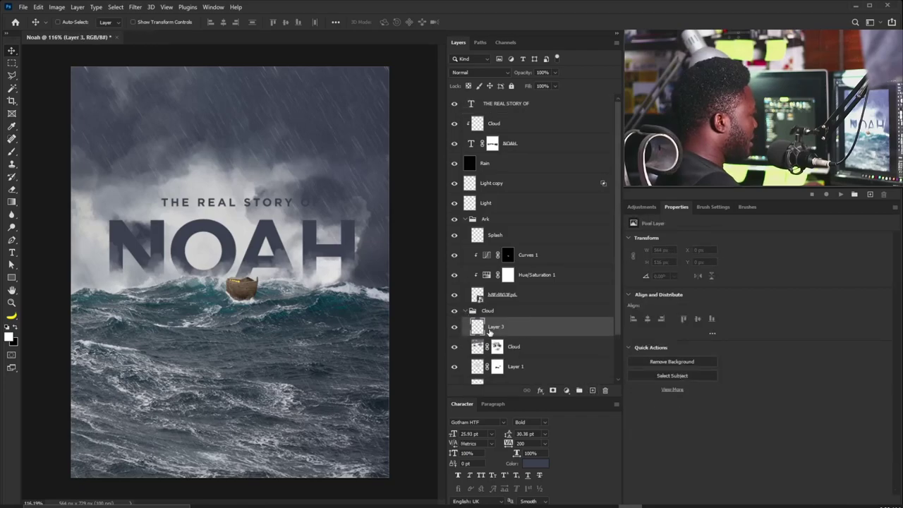
Step: Paint soft white cloud behind THE REAL STORY OF with an enlarged textured brush, and reselect that text layer
{"action": "key", "text": "b"}
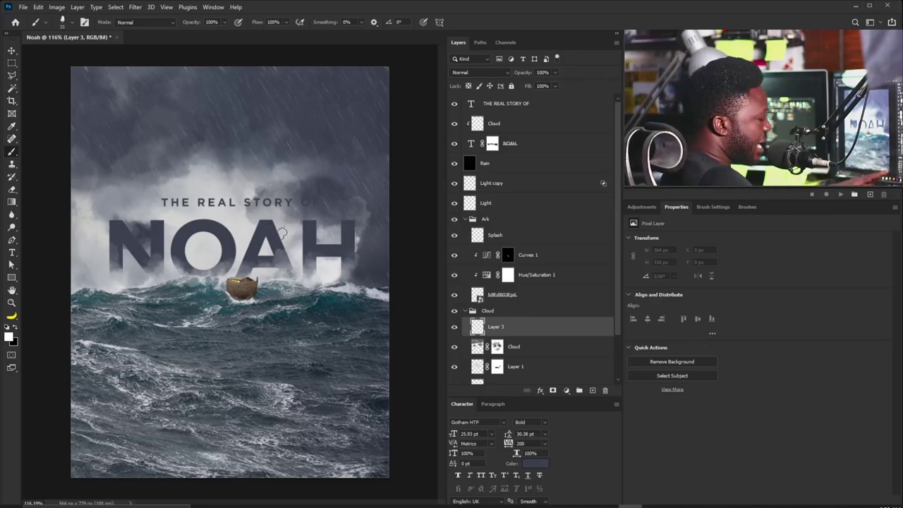
{"action": "key", "text": "bracketright"}
{"action": "key", "text": "bracketright"}
{"action": "key", "text": "bracketright"}
{"action": "key", "text": "bracketright"}
{"action": "key", "text": "bracketright"}
{"action": "key", "text": "bracketright"}
{"action": "key", "text": "bracketright"}
{"action": "key", "text": "bracketright"}
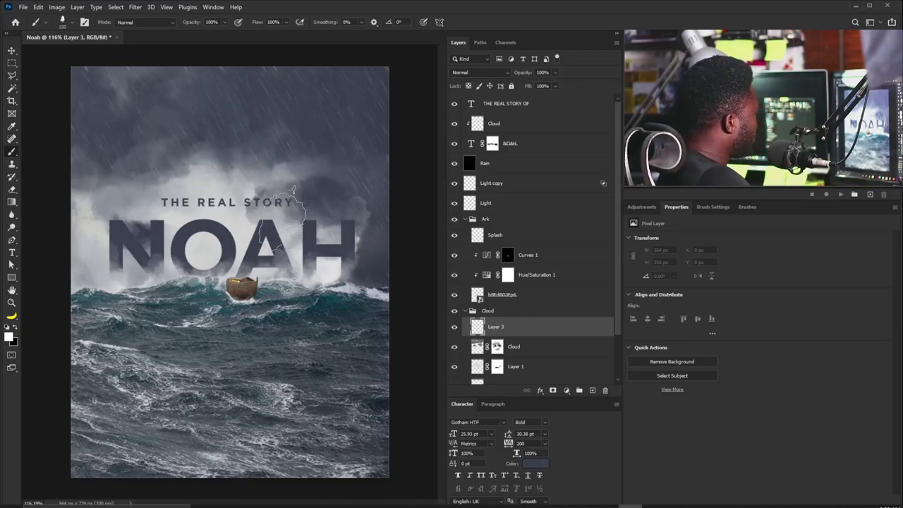
{"action": "mouse_move", "coordinate": [314, 204]}
{"action": "left_mouse_down"}
{"action": "mouse_move", "coordinate": [292, 267]}
{"action": "mouse_move", "coordinate": [280, 251]}
{"action": "mouse_move", "coordinate": [298, 211]}
{"action": "mouse_move", "coordinate": [284, 212]}
{"action": "mouse_move", "coordinate": [294, 226]}
{"action": "mouse_move", "coordinate": [325, 224]}
{"action": "mouse_move", "coordinate": [311, 211]}
{"action": "mouse_move", "coordinate": [289, 227]}
{"action": "mouse_move", "coordinate": [296, 192]}
{"action": "mouse_move", "coordinate": [274, 218]}
{"action": "mouse_move", "coordinate": [255, 213]}
{"action": "mouse_move", "coordinate": [223, 247]}
{"action": "mouse_move", "coordinate": [268, 215]}
{"action": "mouse_move", "coordinate": [250, 206]}
{"action": "mouse_move", "coordinate": [262, 199]}
{"action": "mouse_move", "coordinate": [291, 214]}
{"action": "mouse_move", "coordinate": [284, 205]}
{"action": "mouse_move", "coordinate": [273, 249]}
{"action": "mouse_move", "coordinate": [307, 205]}
{"action": "mouse_move", "coordinate": [252, 215]}
{"action": "mouse_move", "coordinate": [238, 206]}
{"action": "mouse_move", "coordinate": [155, 210]}
{"action": "left_mouse_up"}
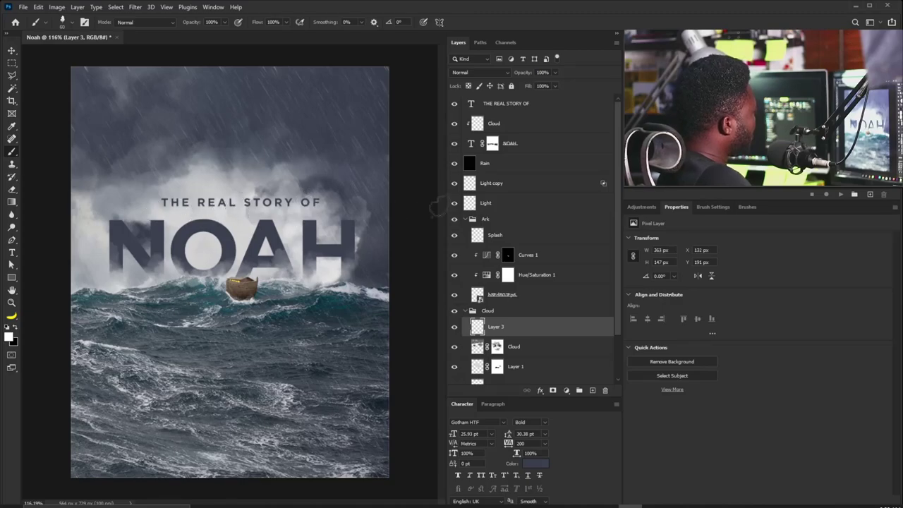
{"action": "left_click", "coordinate": [506, 103]}
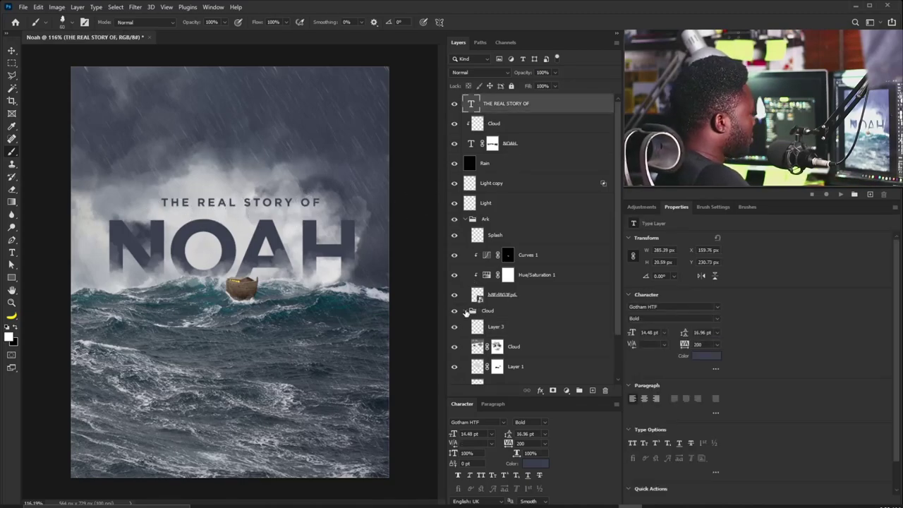
Step: Collapse the Cloud group and scale the THE REAL STORY OF line up to about 108%
{"action": "left_click", "coordinate": [465, 311]}
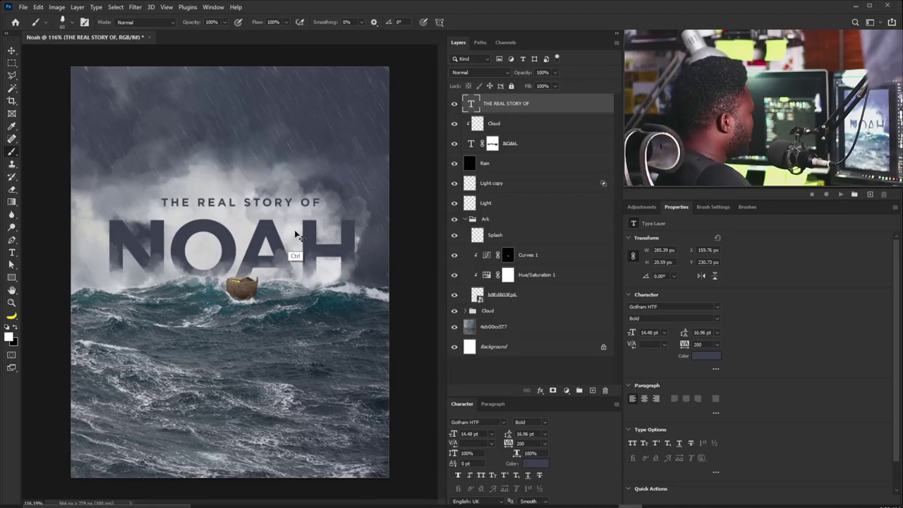
{"action": "key", "text": "ctrl+t"}
{"action": "left_click_drag", "start_coordinate": [322, 196], "coordinate": [330, 199]}
{"action": "key", "text": "Return"}
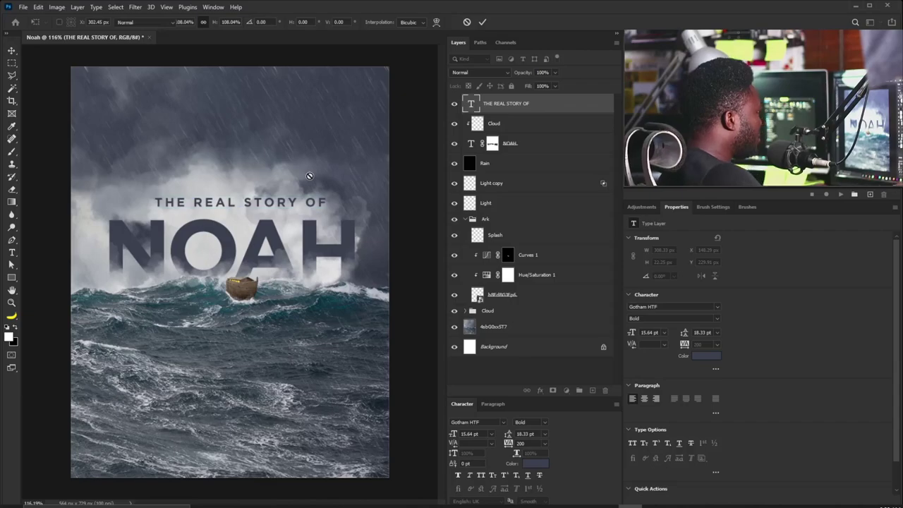
{"action": "key", "text": "b"}
{"action": "left_click", "coordinate": [230, 200]}
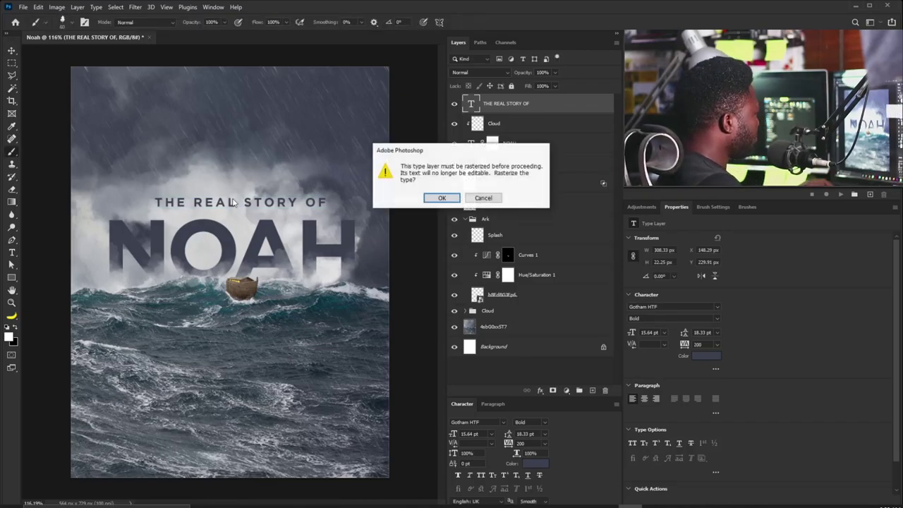
{"action": "left_click", "coordinate": [482, 198]}
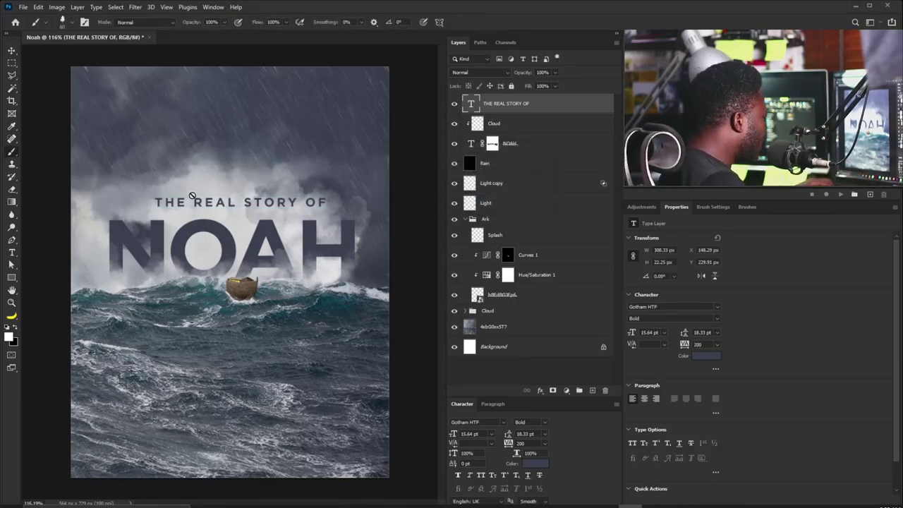
Step: Nudge the THE REAL STORY OF line slightly upward to fine-tune its gap above the NOAH title
{"action": "key", "text": "v"}
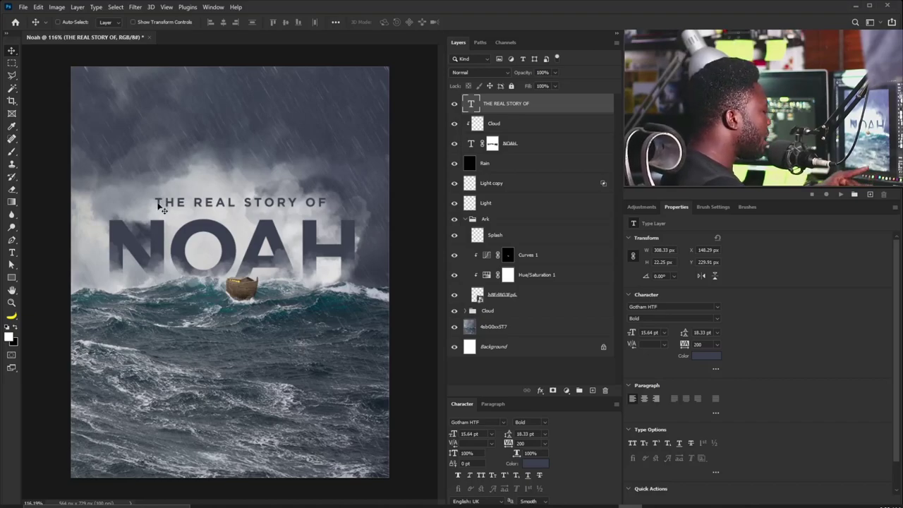
{"action": "key", "text": "Down"}
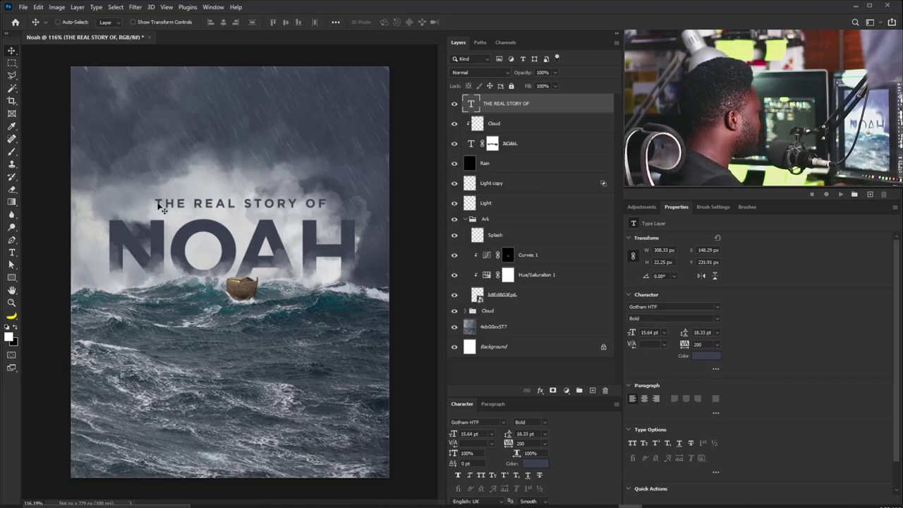
{"action": "key", "text": "Up"}
{"action": "key", "text": "Up"}
{"action": "key", "text": "Up"}
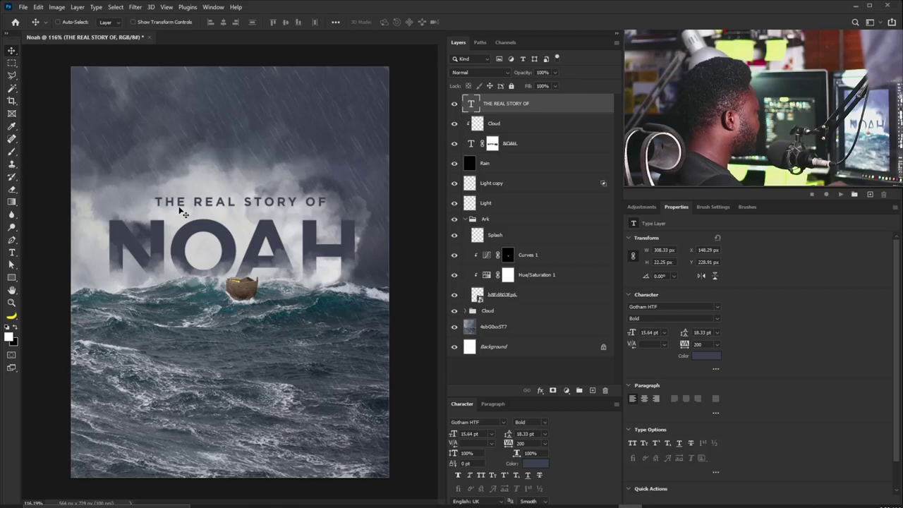
Step: Add a new layer clipped to the THE REAL STORY OF text and name it Cloud
{"action": "left_click", "coordinate": [591, 390]}
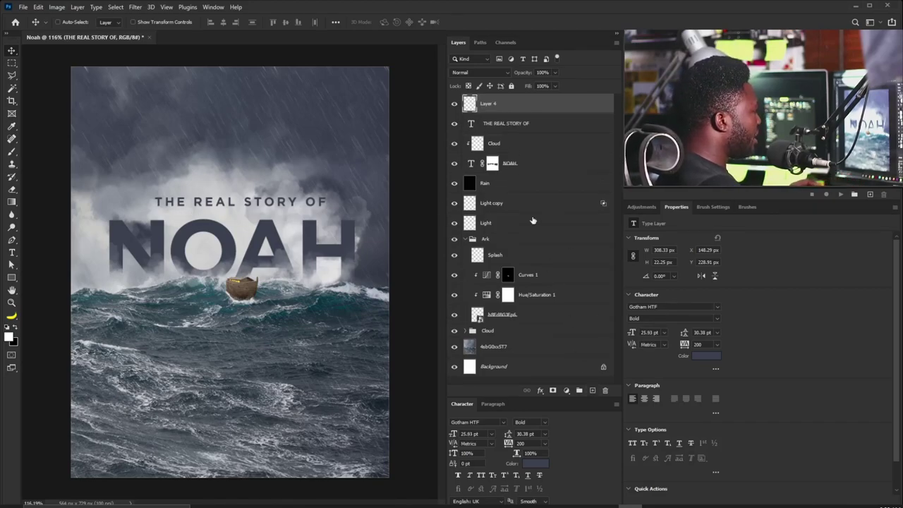
{"action": "left_click", "coordinate": [508, 110], "text": "alt"}
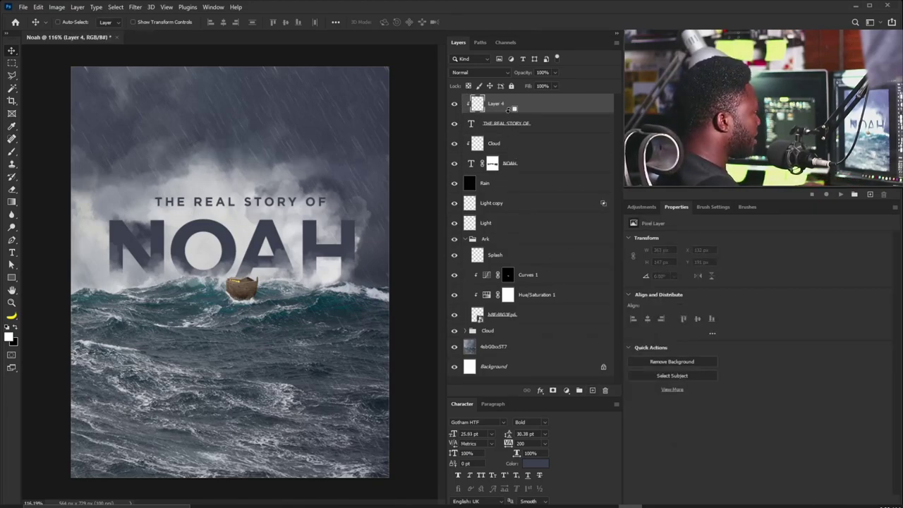
{"action": "double_click", "coordinate": [496, 104]}
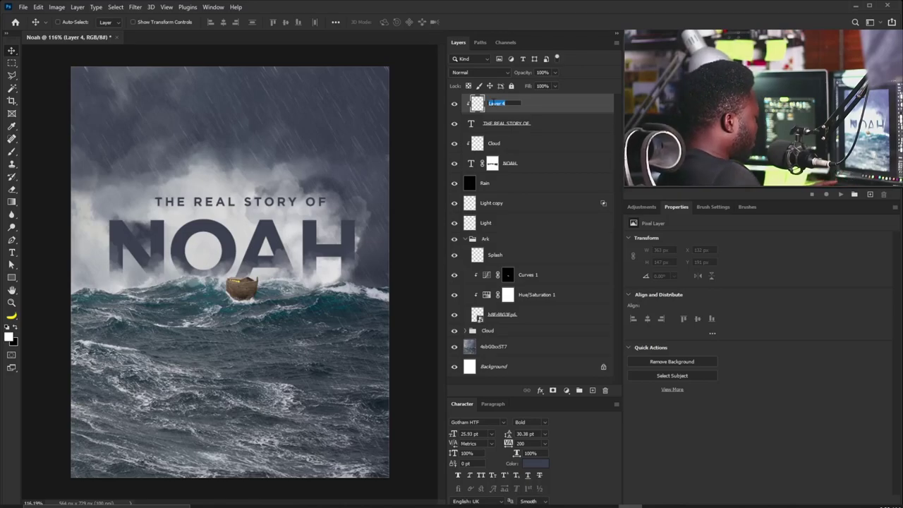
{"action": "type", "text": "Cloud"}
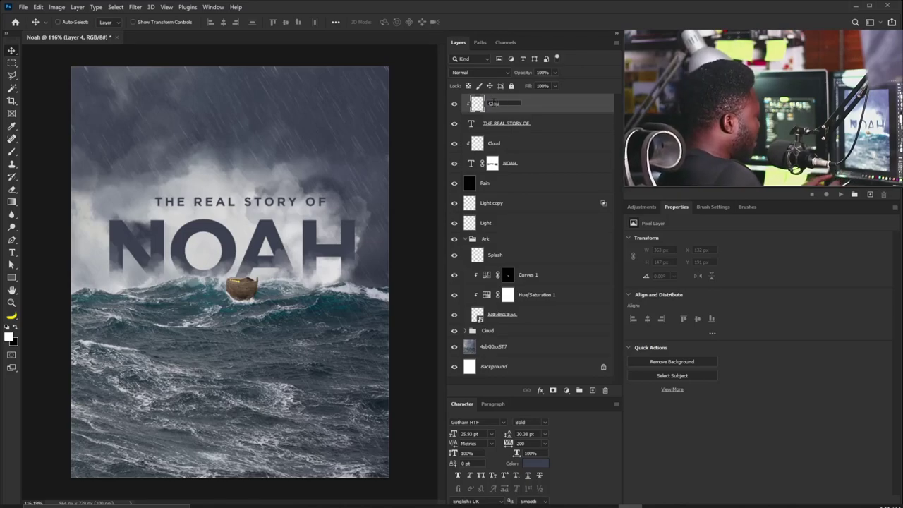
{"action": "key", "text": "Return"}
Step: Paint white mist over the lower edges of the THE REAL STORY OF letters with a small cloud brush
{"action": "scroll", "coordinate": [228, 257], "scroll_direction": "up", "scroll_amount": 5}
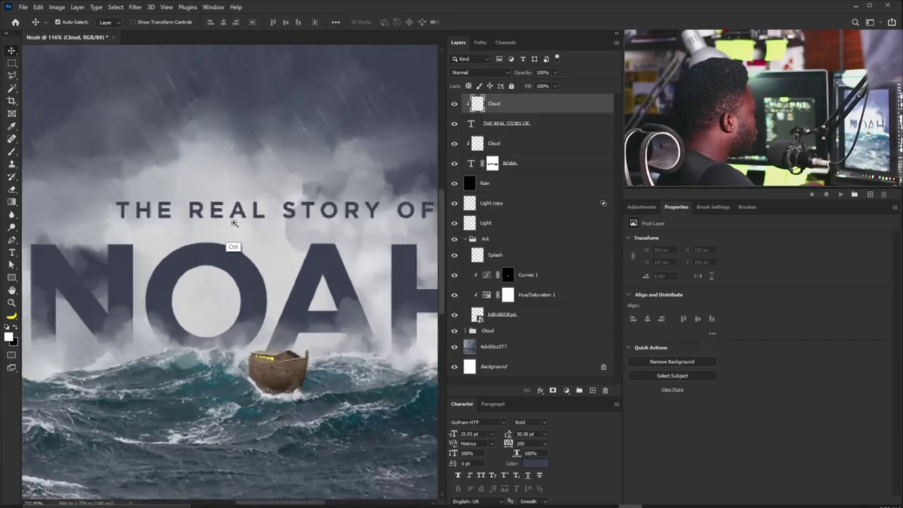
{"action": "key", "text": "b"}
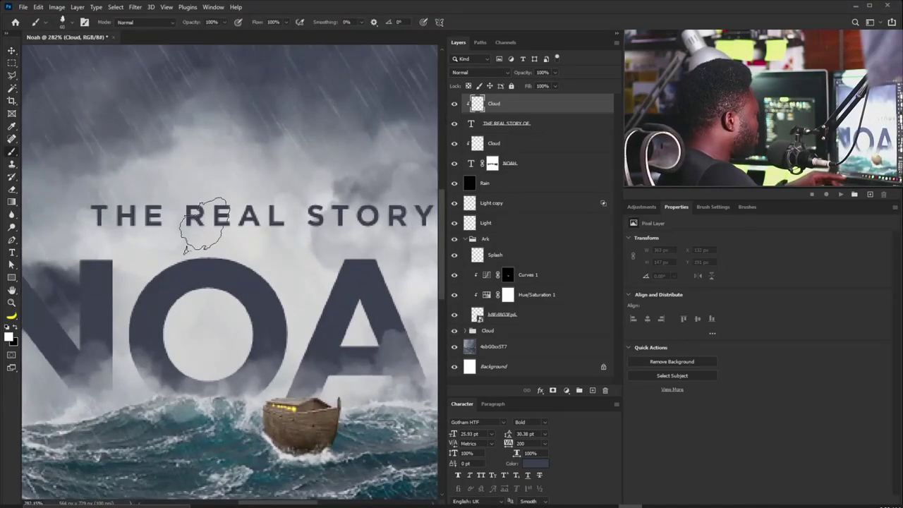
{"action": "left_click", "coordinate": [114, 227]}
{"action": "mouse_move", "coordinate": [114, 227]}
{"action": "left_mouse_down"}
{"action": "mouse_move", "coordinate": [201, 240]}
{"action": "mouse_move", "coordinate": [194, 230]}
{"action": "mouse_move", "coordinate": [211, 227]}
{"action": "mouse_move", "coordinate": [177, 226]}
{"action": "mouse_move", "coordinate": [283, 226]}
{"action": "mouse_move", "coordinate": [234, 227]}
{"action": "left_mouse_up"}
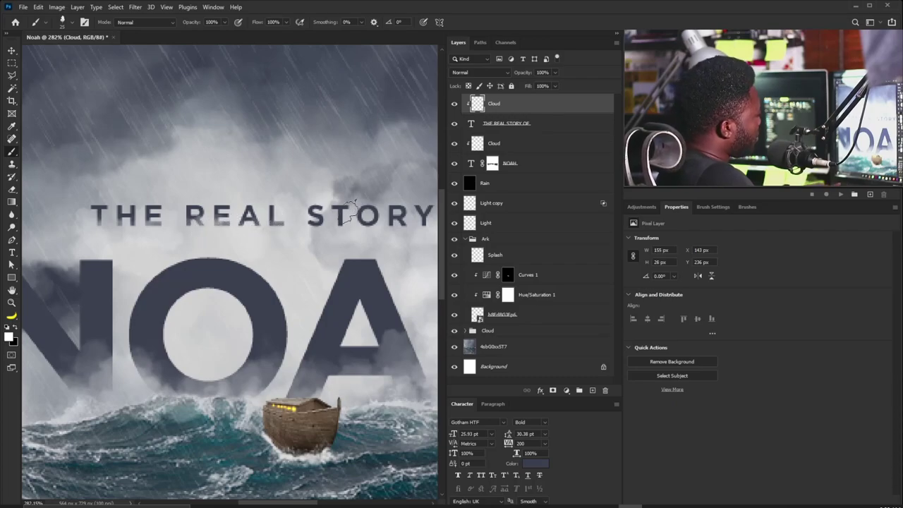
{"action": "left_click_drag", "start_coordinate": [367, 196], "coordinate": [243, 225]}
{"action": "mouse_move", "coordinate": [191, 253]}
{"action": "left_mouse_down"}
{"action": "mouse_move", "coordinate": [233, 257]}
{"action": "mouse_move", "coordinate": [216, 254]}
{"action": "mouse_move", "coordinate": [220, 261]}
{"action": "mouse_move", "coordinate": [379, 254]}
{"action": "mouse_move", "coordinate": [342, 276]}
{"action": "left_mouse_up"}
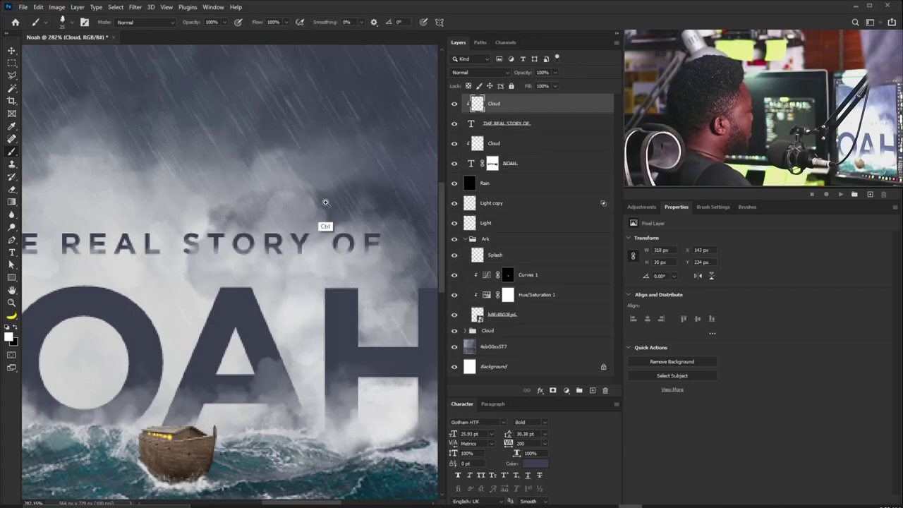
{"action": "key", "text": "ctrl+0"}
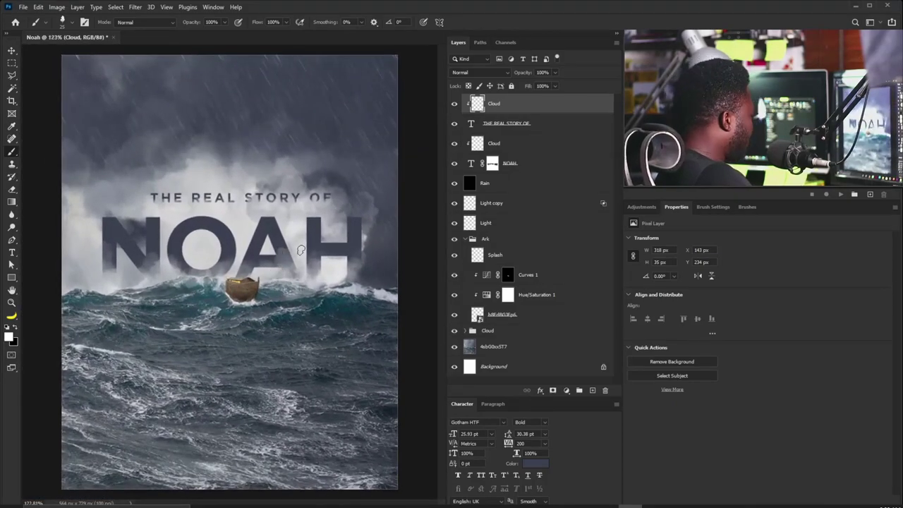
Step: Collapse the Ark group and group both title text layers together with their clipped Cloud layers
{"action": "key", "text": "v"}
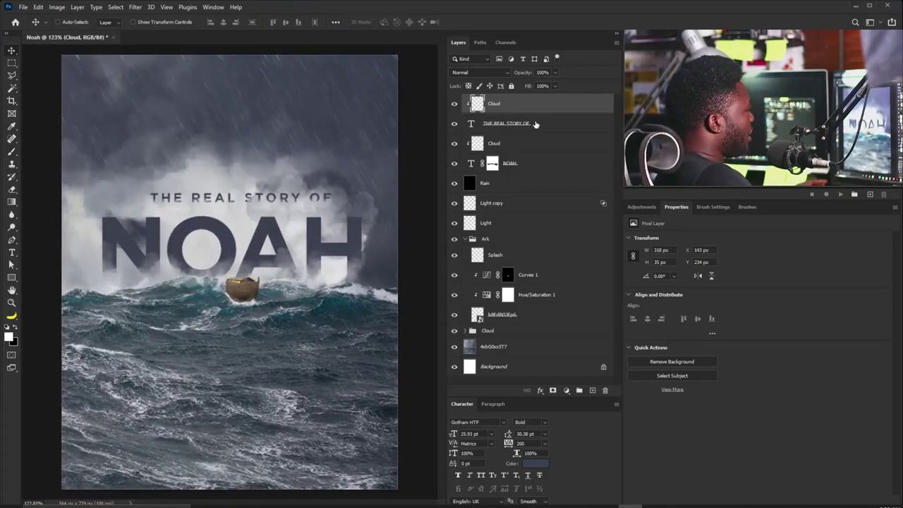
{"action": "left_click", "coordinate": [466, 240]}
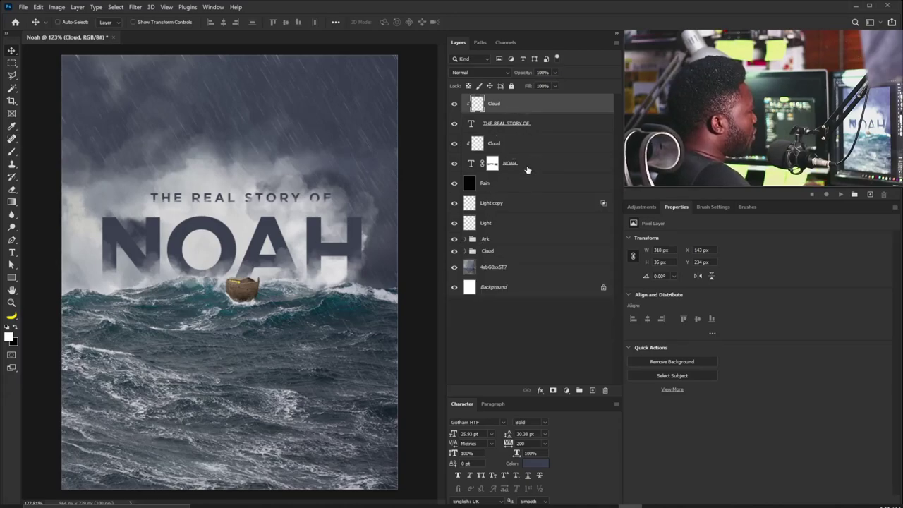
{"action": "key", "text": "shift"}
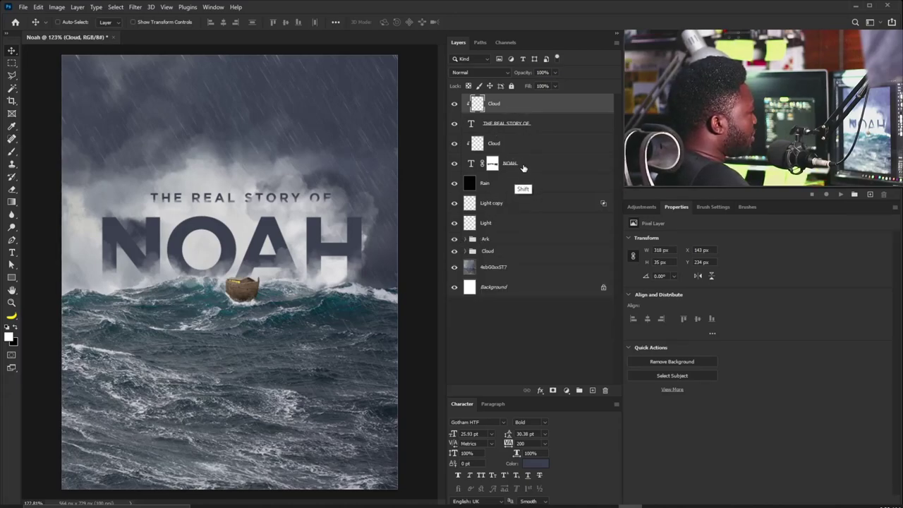
{"action": "left_click", "coordinate": [523, 165], "text": "shift"}
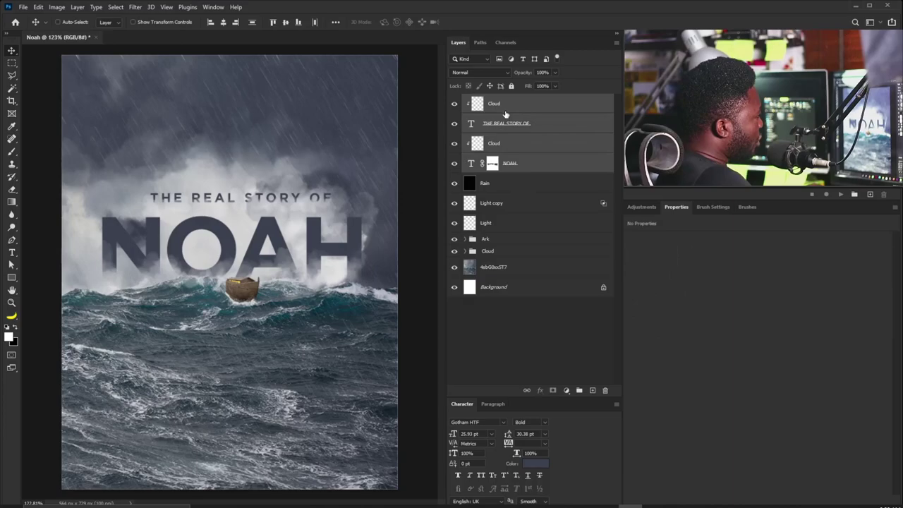
{"action": "left_click", "coordinate": [579, 391]}
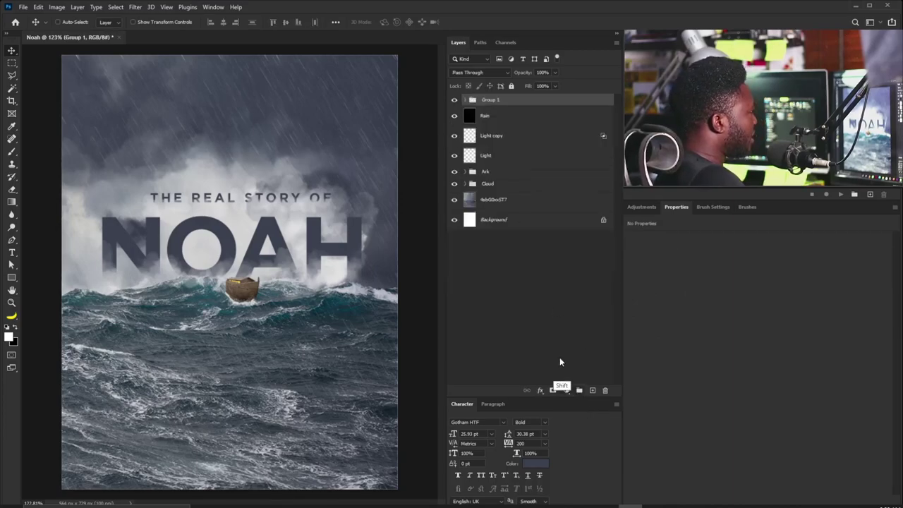
Step: Rename the new group as Title, declining the Sticky Keys prompt
{"action": "double_click", "coordinate": [490, 99]}
{"action": "key", "text": "shift"}
{"action": "key", "text": "shift"}
{"action": "key", "text": "shift"}
{"action": "key", "text": "shift"}
{"action": "key", "text": "shift"}
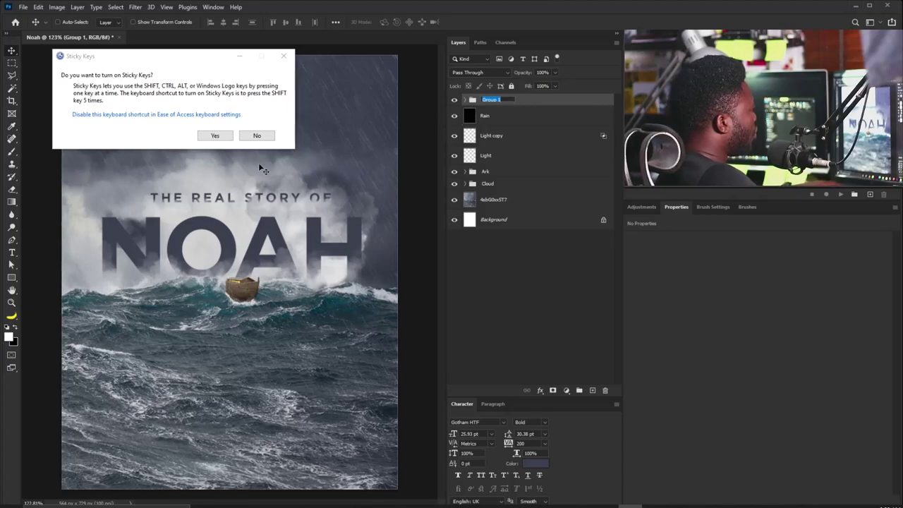
{"action": "left_click", "coordinate": [257, 135]}
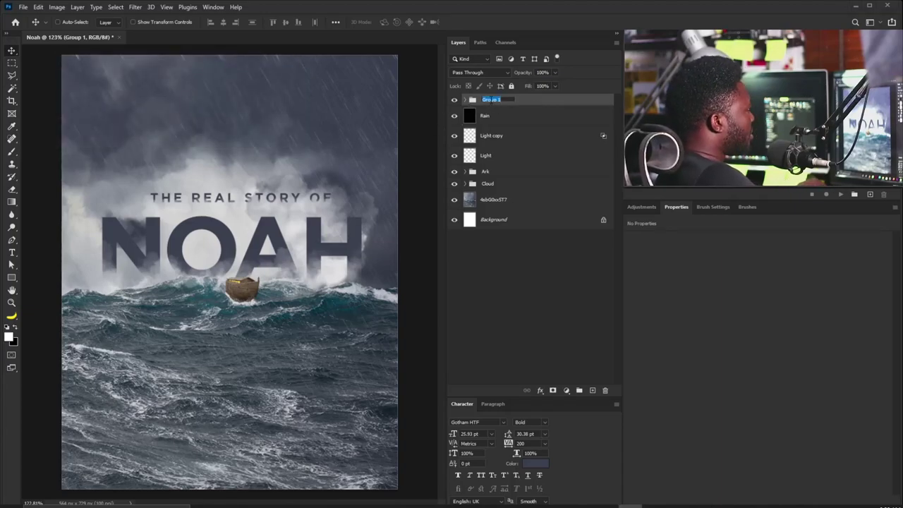
{"action": "type", "text": "Tit"}
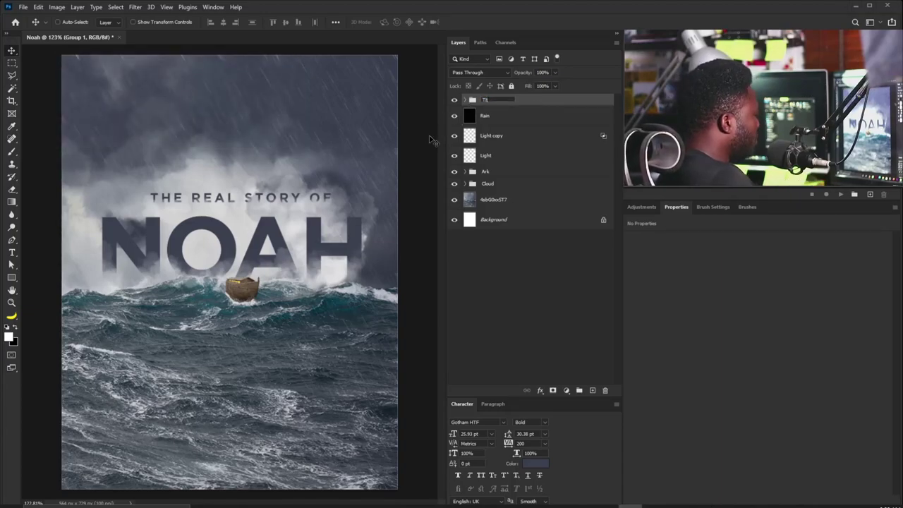
{"action": "type", "text": "le"}
{"action": "key", "text": "Return"}
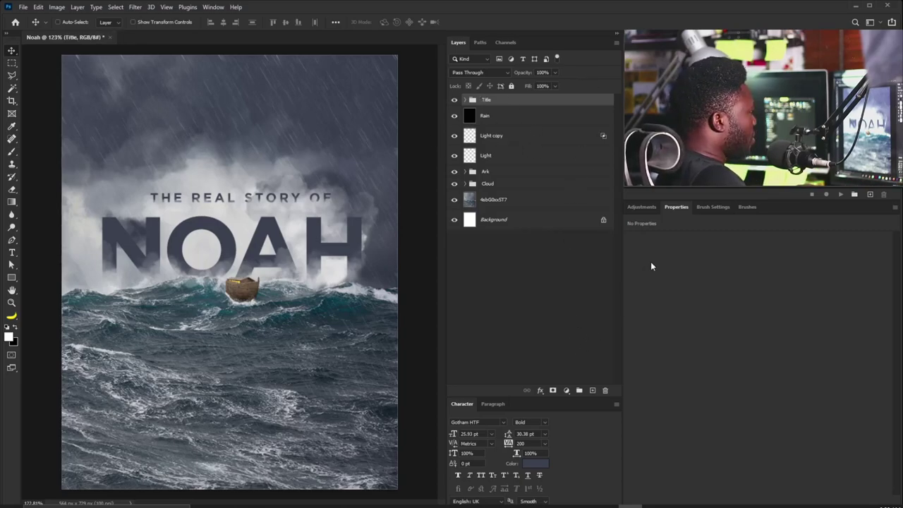
Step: Add a Black & White adjustment layer above the Title group and set its blend mode to Soft Light
{"action": "left_click", "coordinate": [646, 208]}
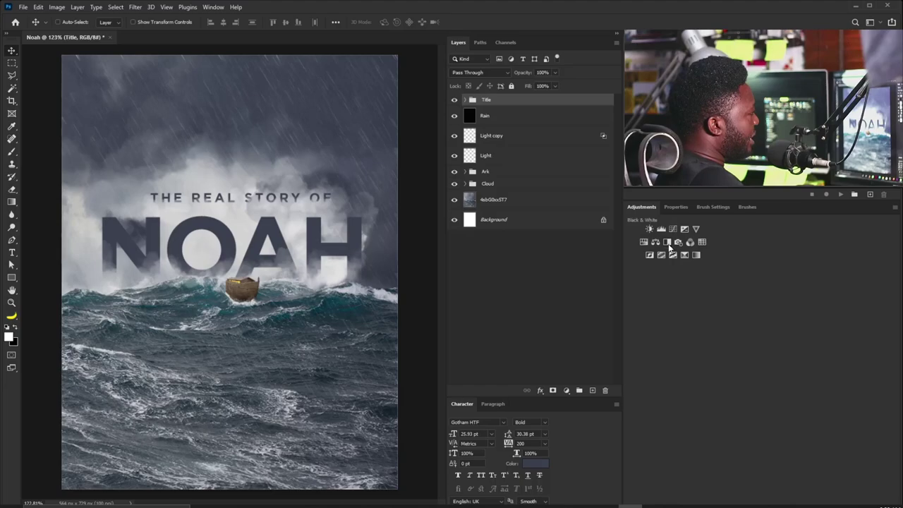
{"action": "left_click", "coordinate": [667, 243]}
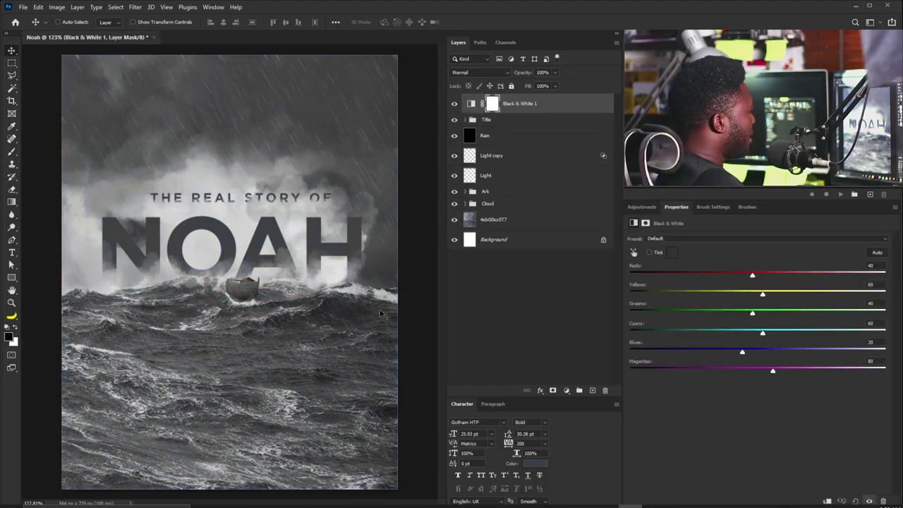
{"action": "left_click", "coordinate": [480, 72]}
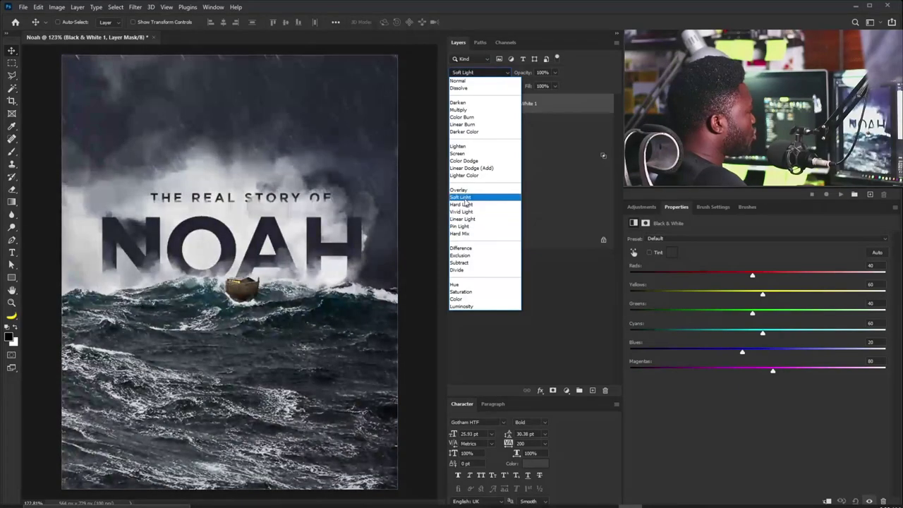
{"action": "left_click", "coordinate": [460, 197]}
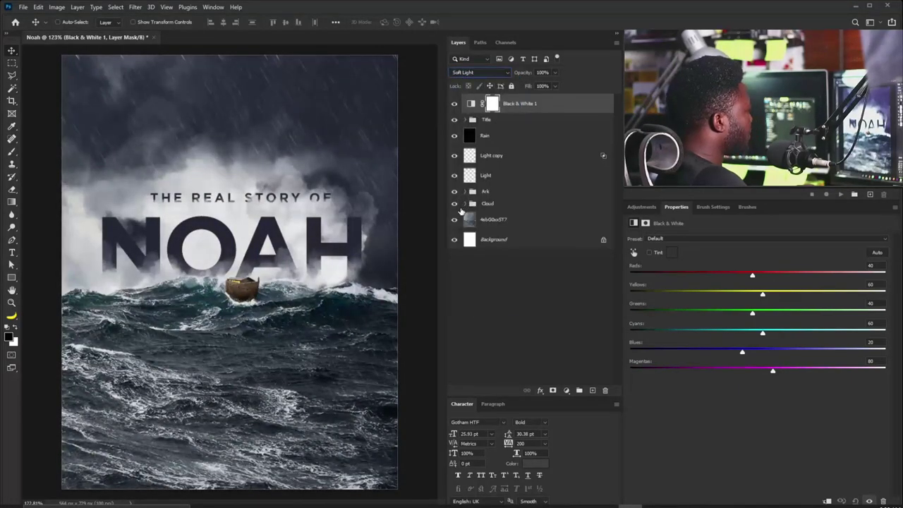
Step: Set the Black & White adjustment's Reds to -22, Yellows to 49 and layer opacity to 66%
{"action": "left_click", "coordinate": [555, 85]}
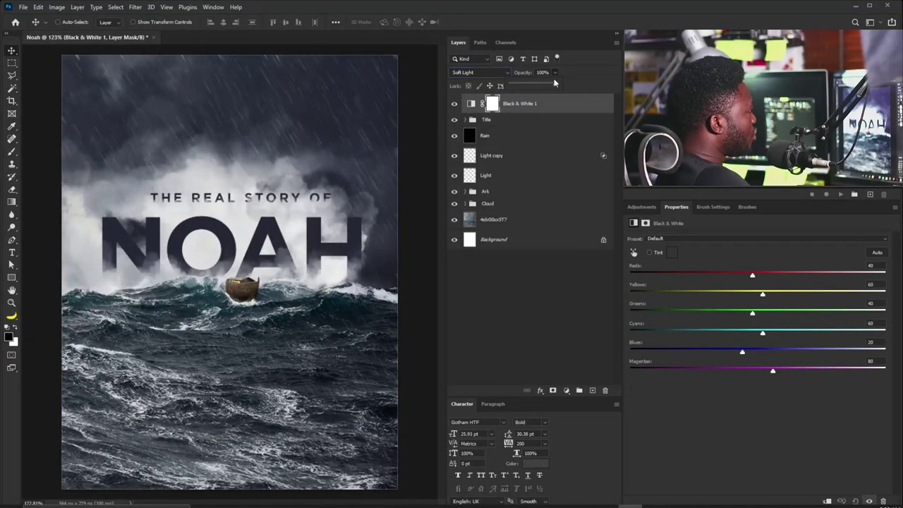
{"action": "left_click_drag", "start_coordinate": [555, 85], "coordinate": [530, 86]}
{"action": "left_click_drag", "start_coordinate": [763, 293], "coordinate": [748, 293]}
{"action": "left_click_drag", "start_coordinate": [752, 275], "coordinate": [757, 294]}
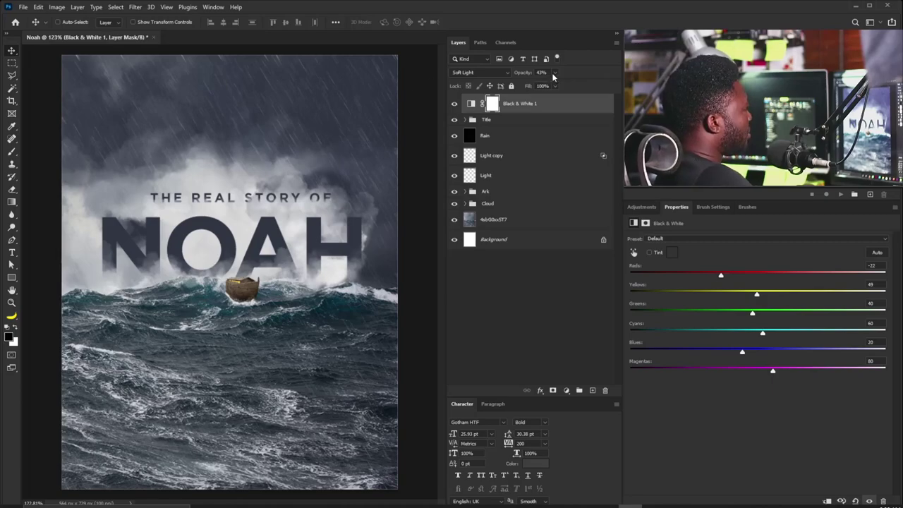
{"action": "mouse_move", "coordinate": [554, 74]}
{"action": "left_mouse_down"}
{"action": "mouse_move", "coordinate": [557, 86]}
{"action": "mouse_move", "coordinate": [566, 85]}
{"action": "left_mouse_up"}
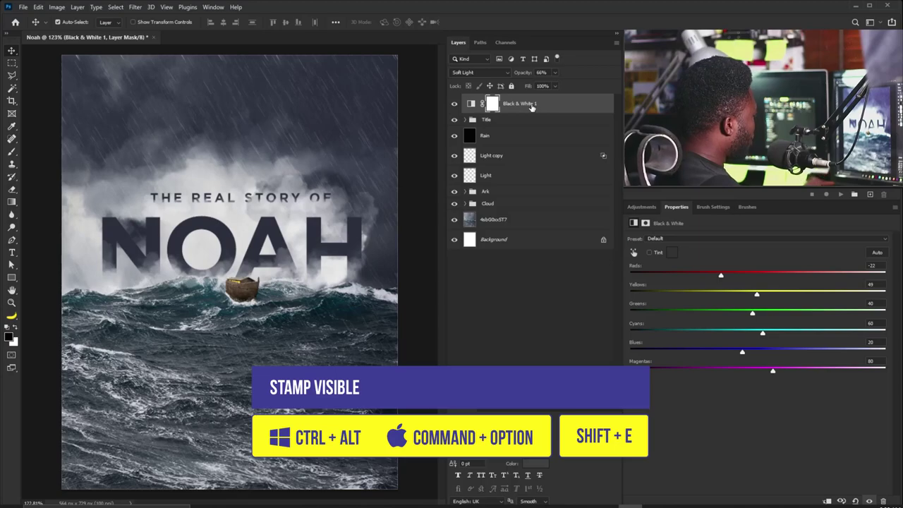
Step: Stamp all visible layers into a new layer above Black & White 1 and open it in the Camera Raw Filter
{"action": "key", "text": "ctrl+alt+shift+e"}
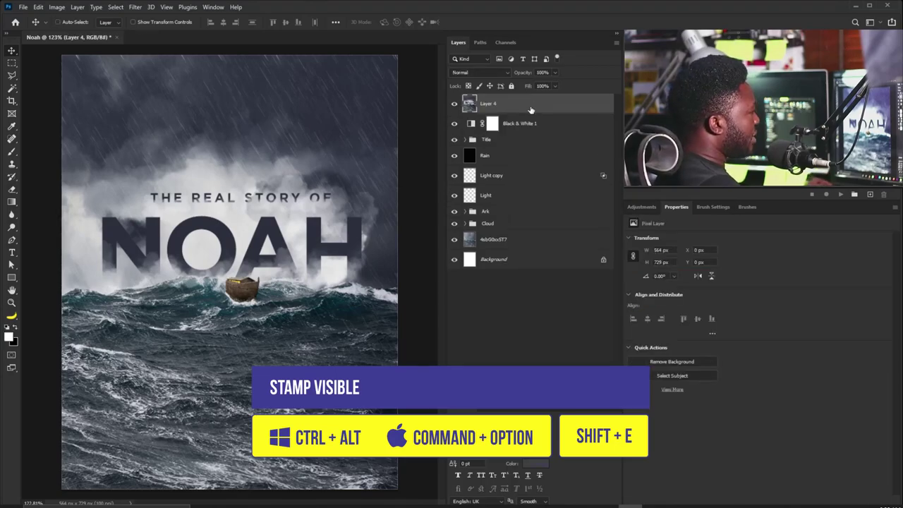
{"action": "left_click", "coordinate": [134, 7]}
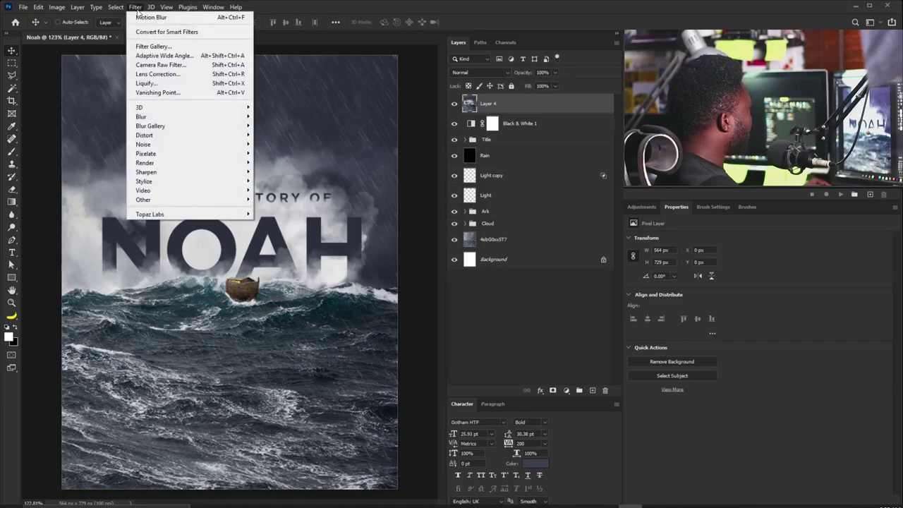
{"action": "left_click", "coordinate": [154, 65]}
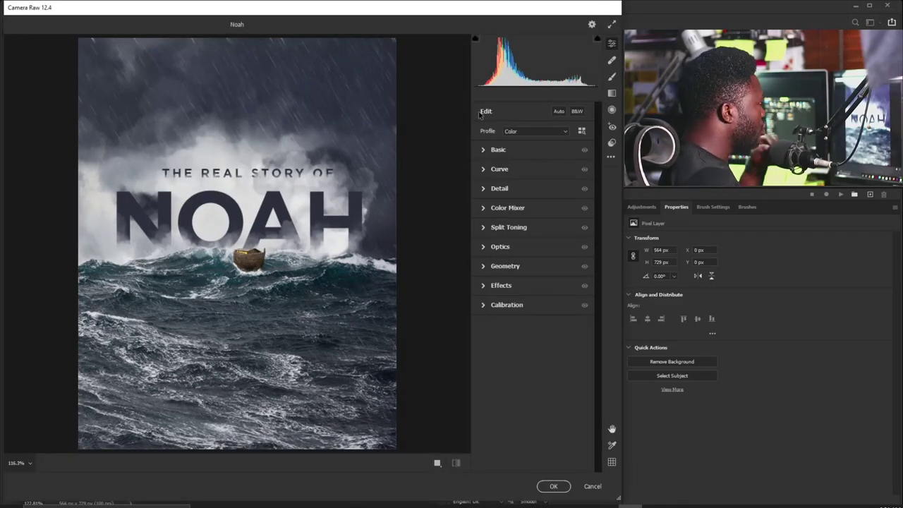
Step: Set the Basic adjustments to Exposure +0.15, Contrast -5, Highlights +20, Shadows -10 and Texture +11
{"action": "left_click", "coordinate": [483, 151]}
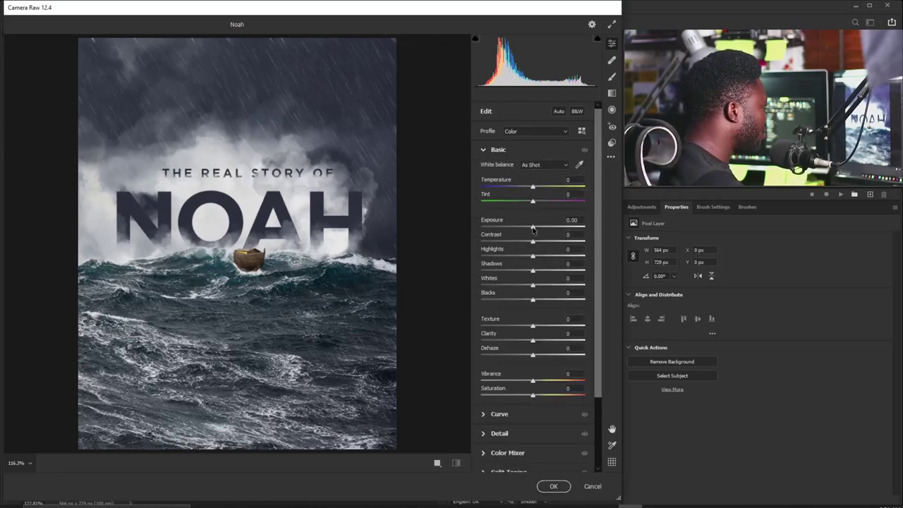
{"action": "left_click_drag", "start_coordinate": [534, 229], "coordinate": [534, 229]}
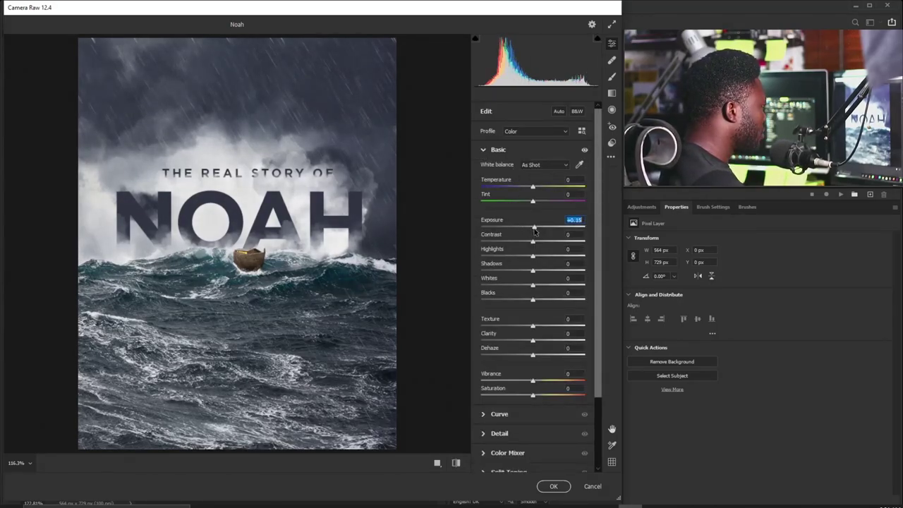
{"action": "left_click_drag", "start_coordinate": [532, 242], "coordinate": [545, 258]}
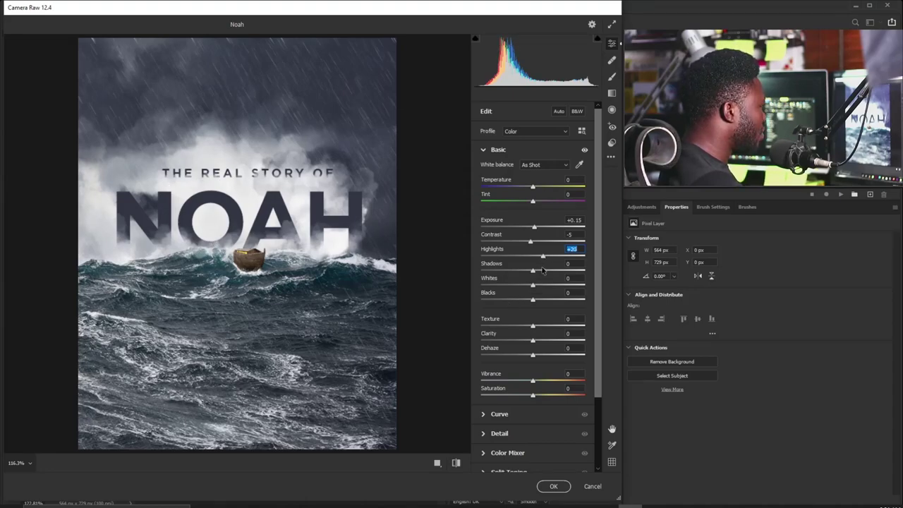
{"action": "left_click_drag", "start_coordinate": [533, 273], "coordinate": [527, 273]}
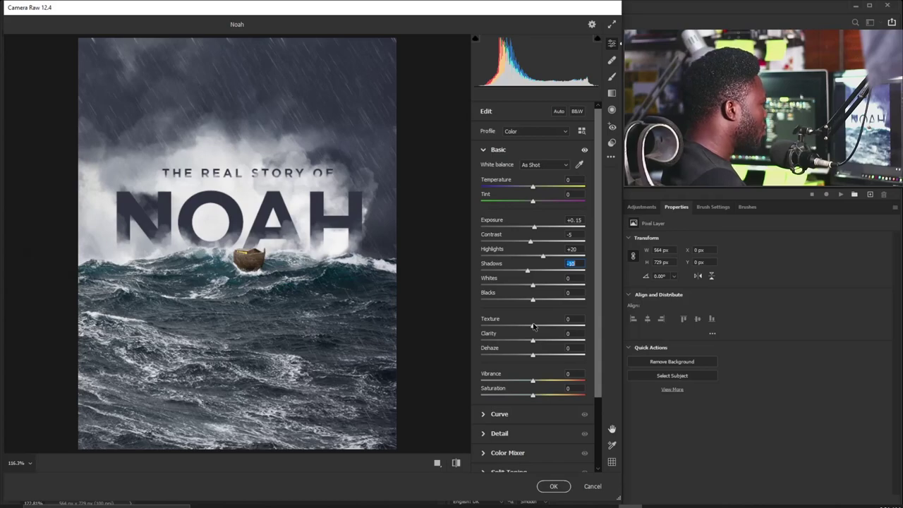
{"action": "left_click_drag", "start_coordinate": [533, 328], "coordinate": [539, 329]}
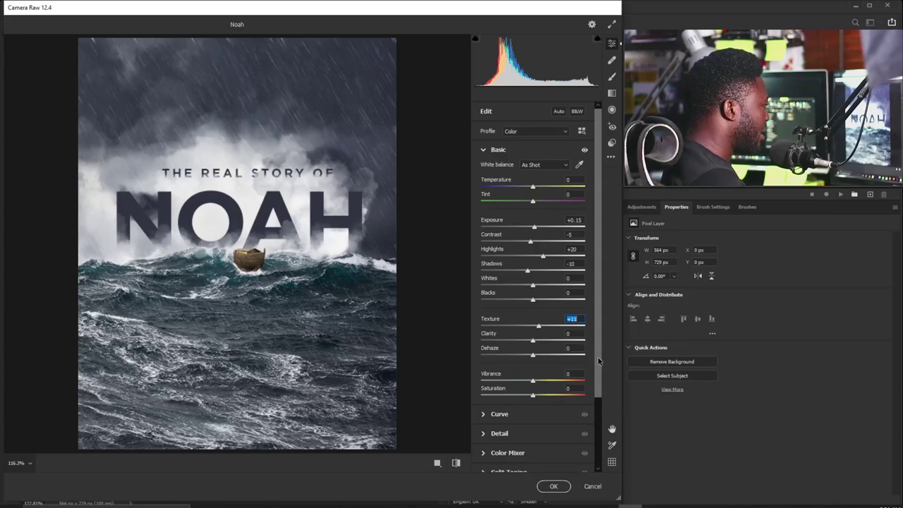
{"action": "left_click_drag", "start_coordinate": [598, 361], "coordinate": [598, 422]}
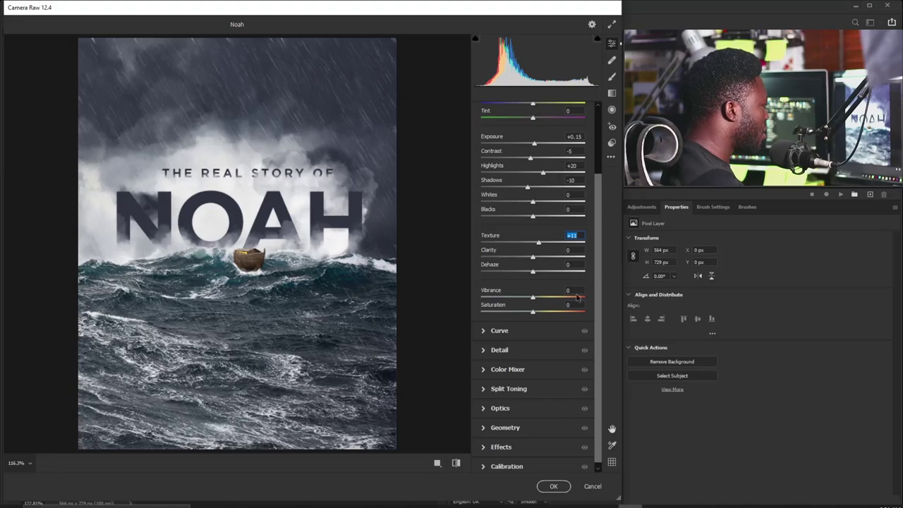
{"action": "scroll", "coordinate": [557, 204], "scroll_direction": "up", "scroll_amount": 3}
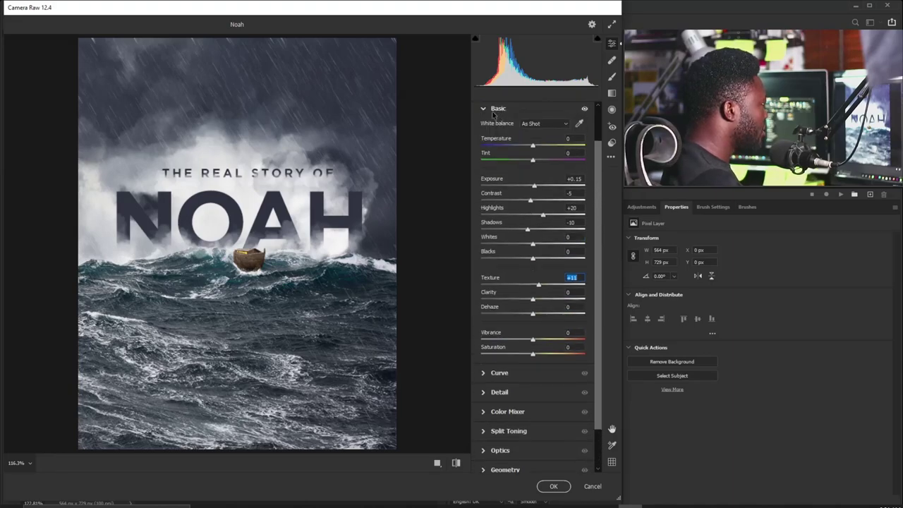
{"action": "left_click", "coordinate": [484, 109]}
Step: Shape the point curve into a gentle S, with a shadow point near input 52, output 48 and a highlight point at 159, 166
{"action": "left_click", "coordinate": [498, 168]}
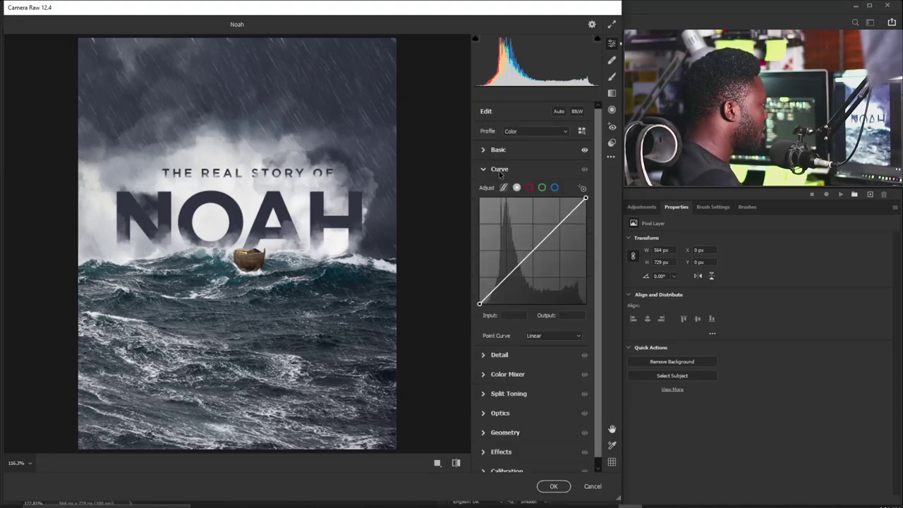
{"action": "left_click_drag", "start_coordinate": [496, 281], "coordinate": [500, 284]}
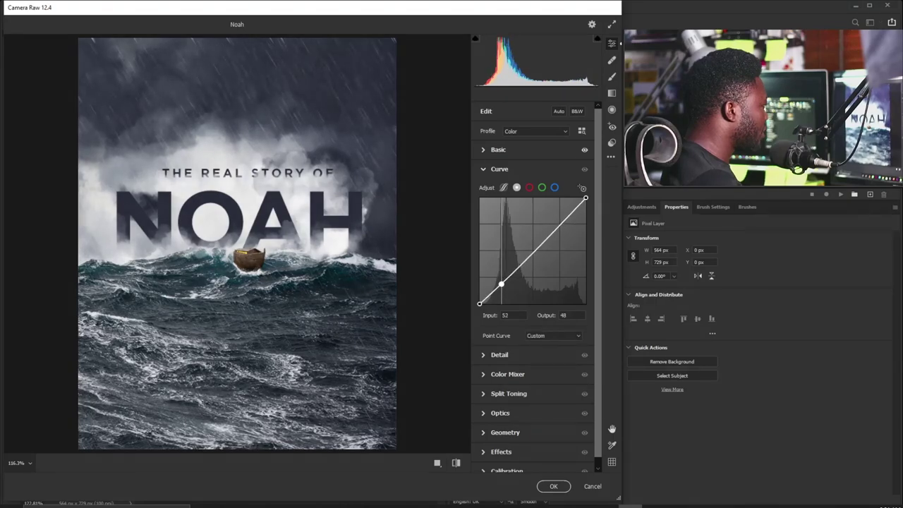
{"action": "left_click_drag", "start_coordinate": [543, 240], "coordinate": [546, 234]}
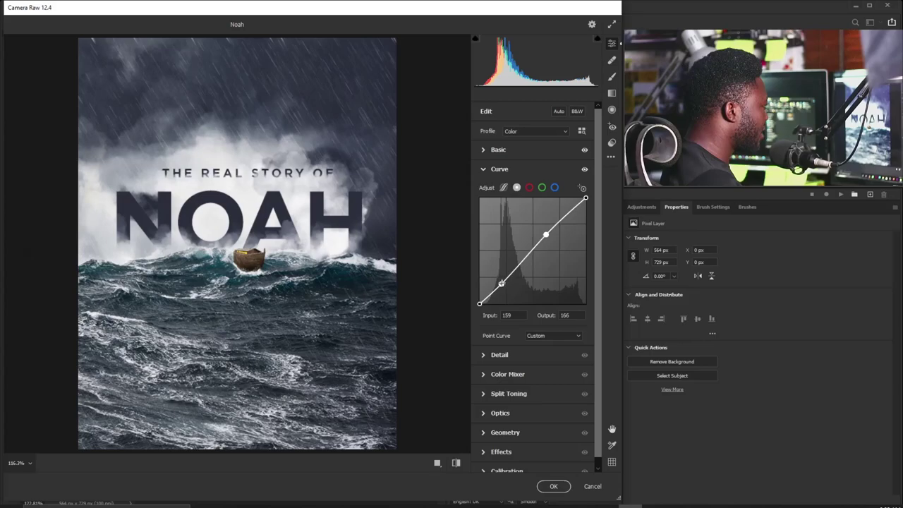
{"action": "left_click_drag", "start_coordinate": [500, 284], "coordinate": [500, 283]}
{"action": "left_click", "coordinate": [482, 170]}
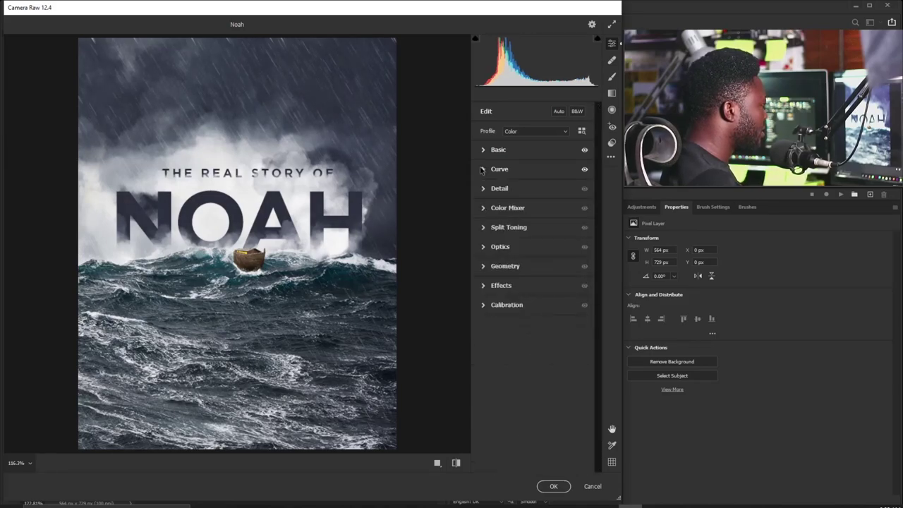
Step: Set Sharpening to 19 and the Color Mixer's Oranges saturation to -36
{"action": "left_click", "coordinate": [484, 190]}
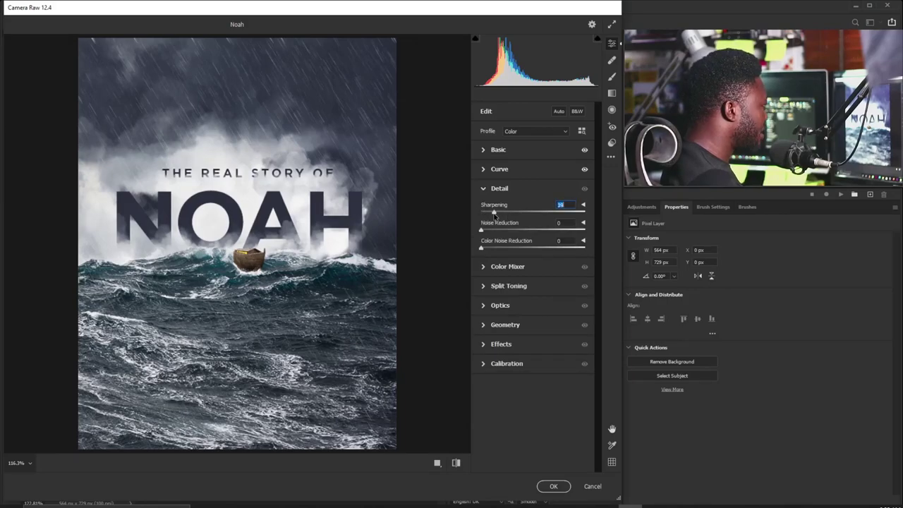
{"action": "left_click", "coordinate": [484, 190]}
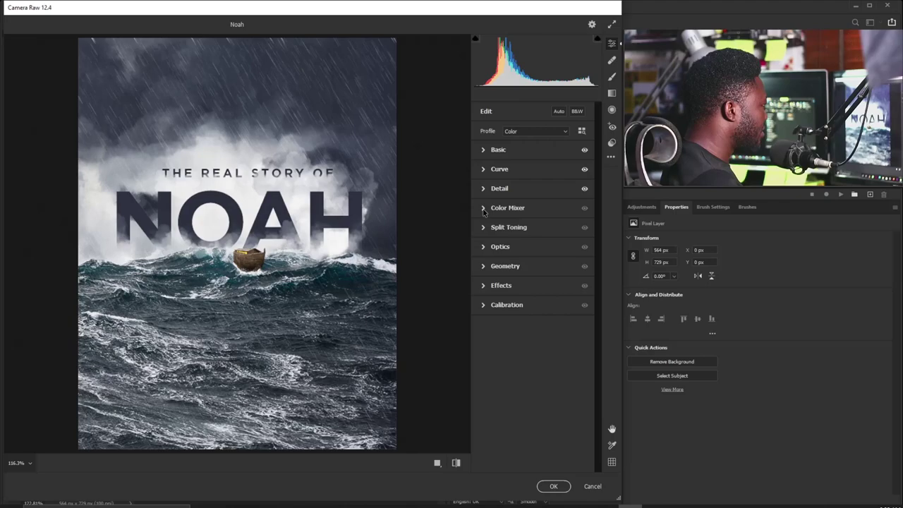
{"action": "left_click", "coordinate": [483, 209]}
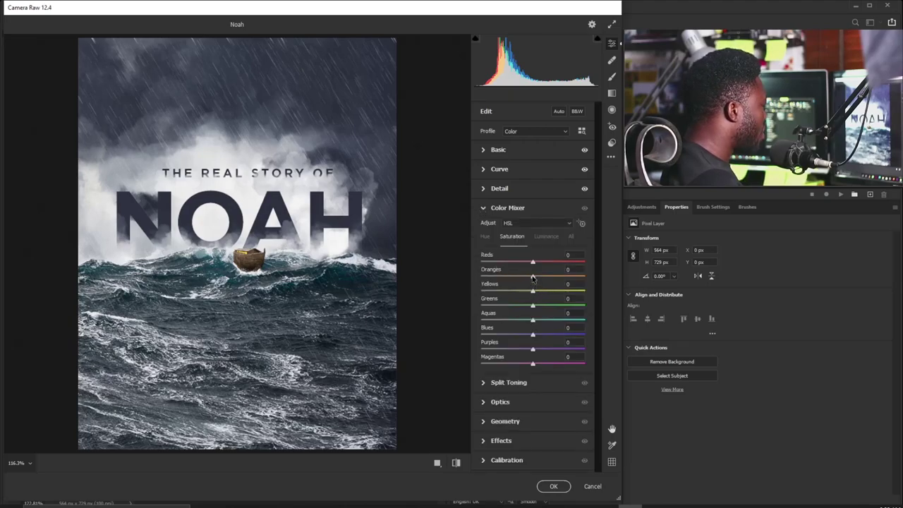
{"action": "left_click_drag", "start_coordinate": [532, 277], "coordinate": [524, 280]}
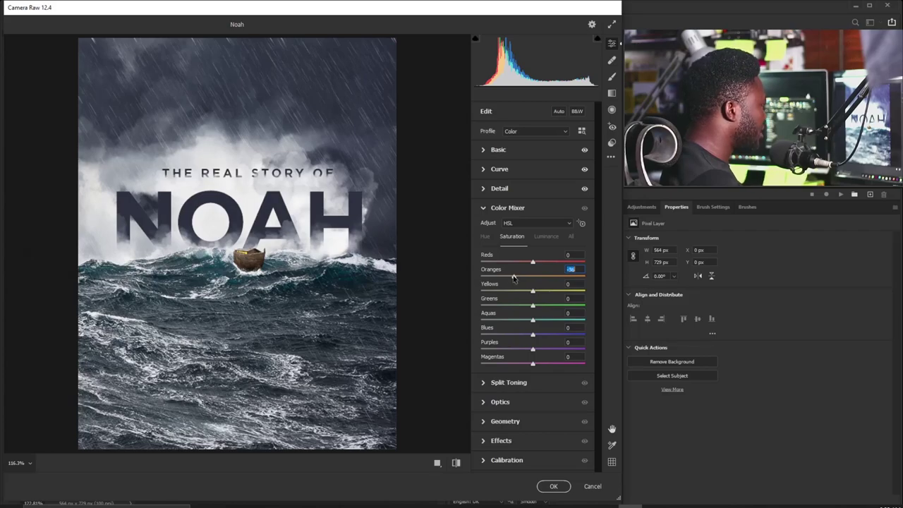
{"action": "left_click", "coordinate": [487, 209]}
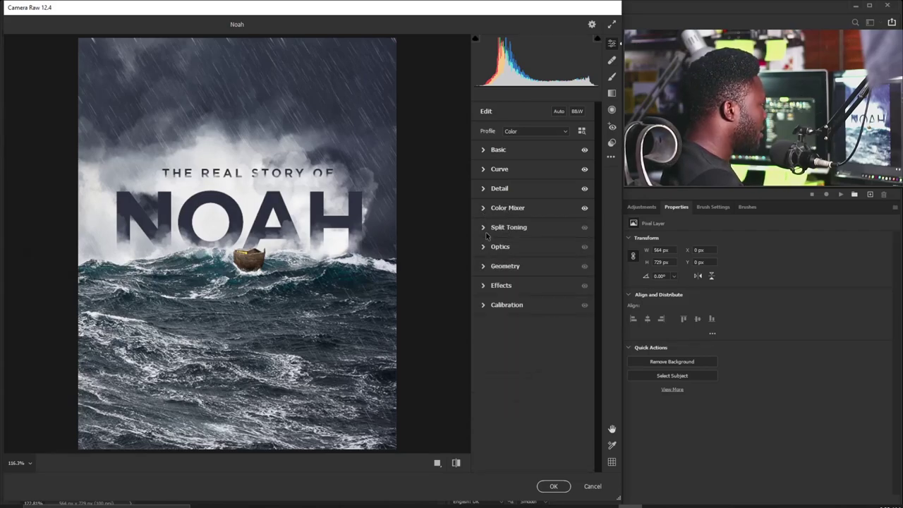
Step: Split tone the image with Shadows Hue 207 and Saturation 7, Highlights Hue 72 and Saturation 15, and Balance -21
{"action": "left_click", "coordinate": [488, 226]}
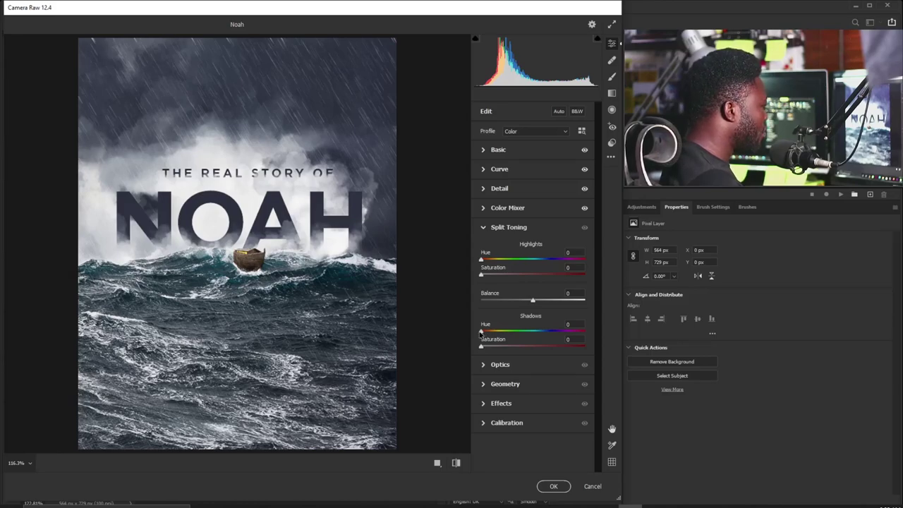
{"action": "left_click_drag", "start_coordinate": [480, 332], "coordinate": [538, 336]}
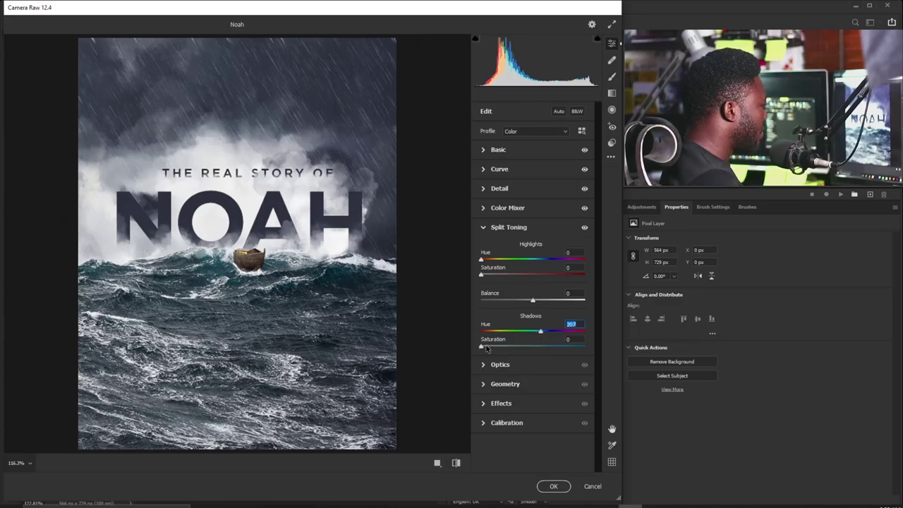
{"action": "left_click_drag", "start_coordinate": [481, 347], "coordinate": [488, 348]}
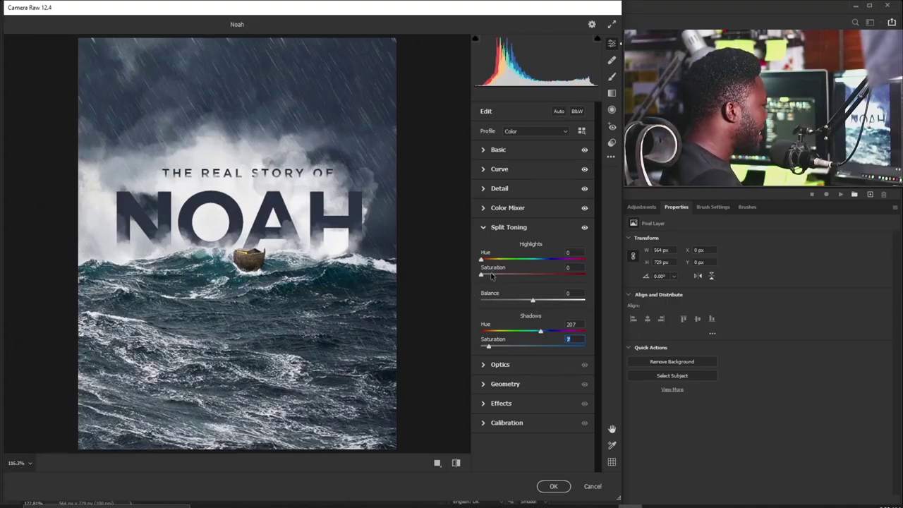
{"action": "left_click_drag", "start_coordinate": [482, 260], "coordinate": [493, 260]}
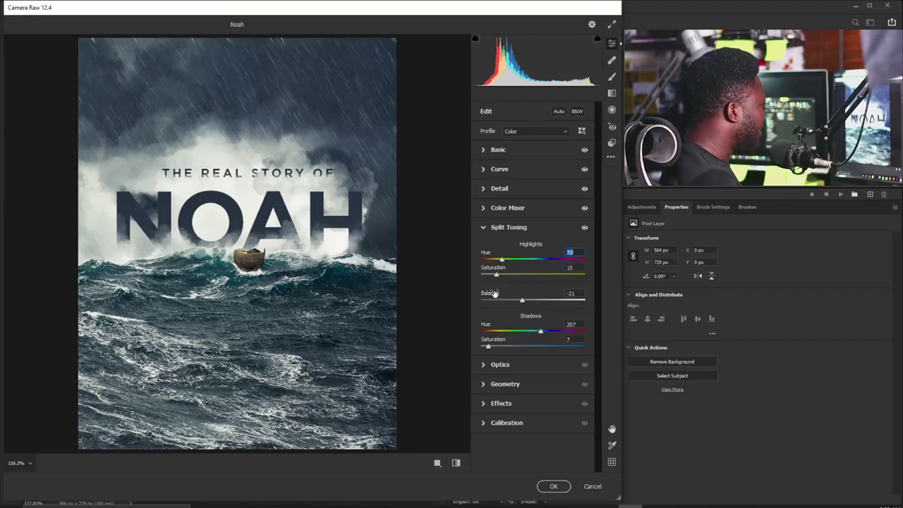
{"action": "left_click", "coordinate": [484, 229]}
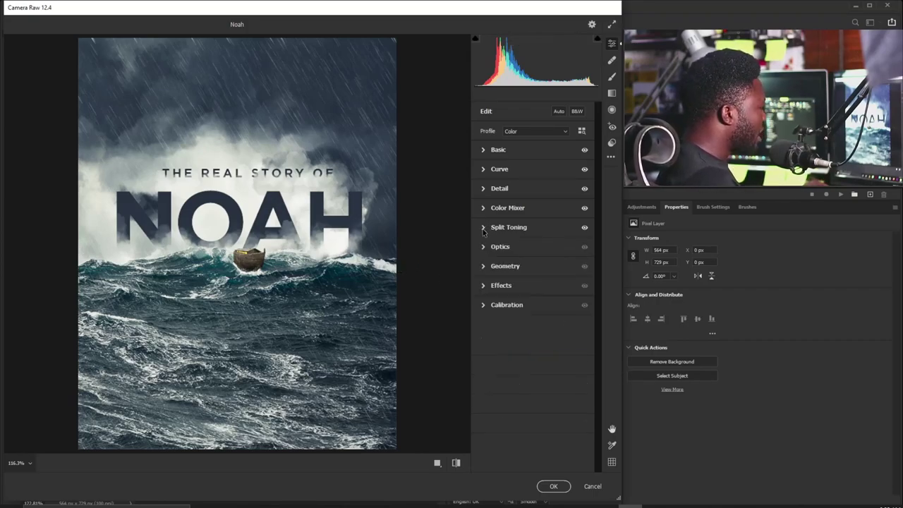
Step: Add Grain of 22 and Vignetting of -22 in the Effects settings
{"action": "left_click", "coordinate": [483, 286]}
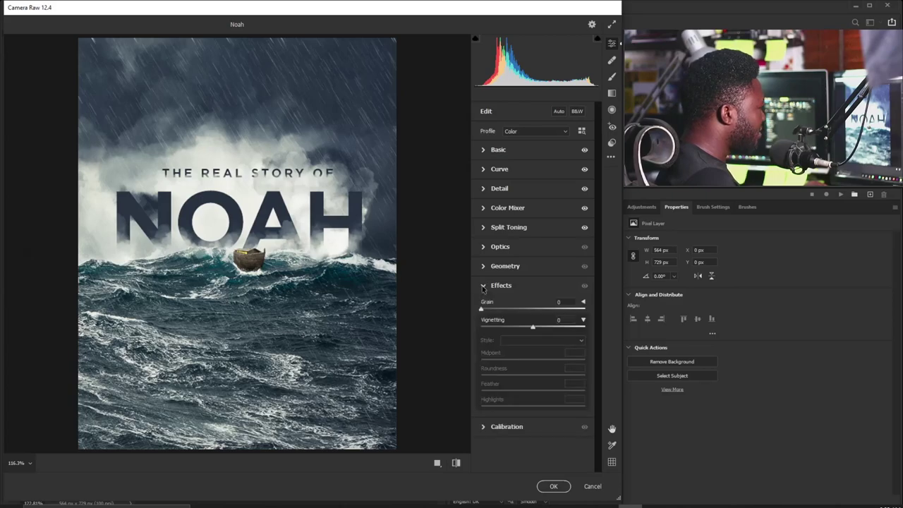
{"action": "left_click_drag", "start_coordinate": [482, 311], "coordinate": [506, 312]}
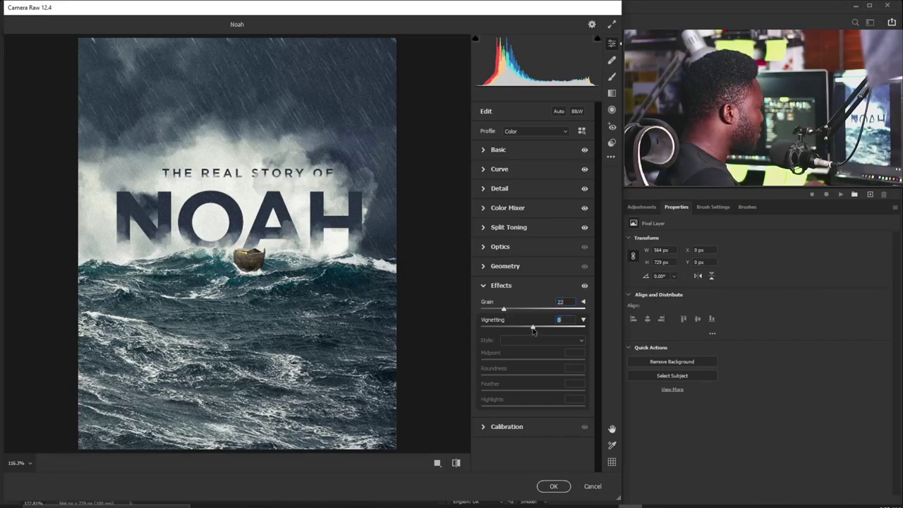
{"action": "left_click_drag", "start_coordinate": [534, 331], "coordinate": [521, 330]}
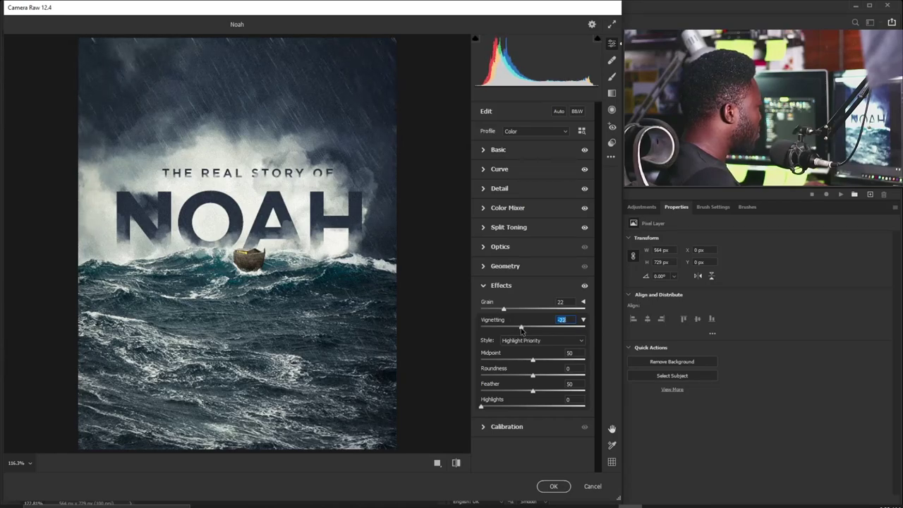
{"action": "left_click", "coordinate": [482, 286]}
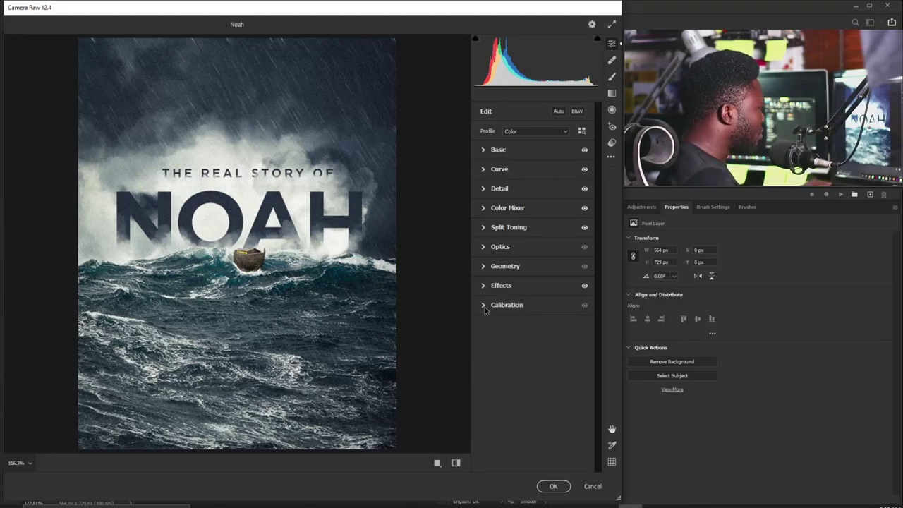
Step: Calibrate Green Primary to Hue -36 and Saturation -62 and Red Primary Saturation to -17, and apply the Camera Raw grade
{"action": "left_click", "coordinate": [484, 304]}
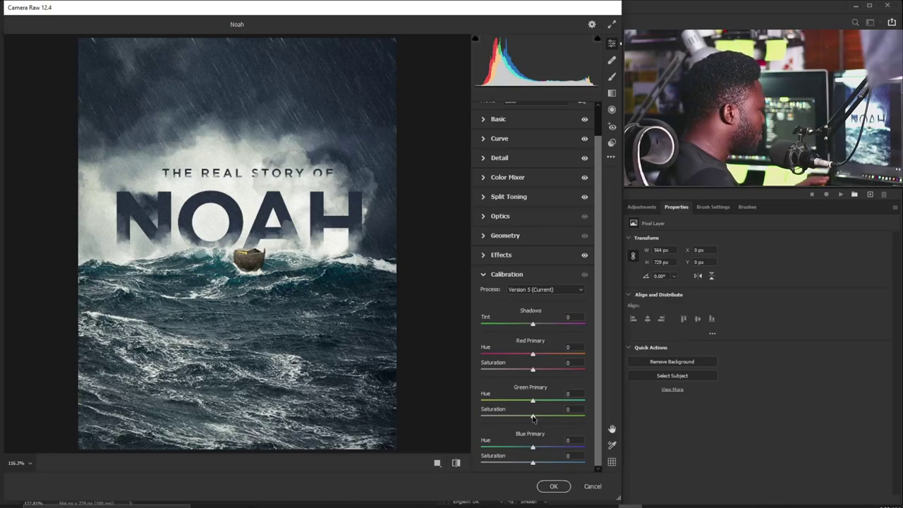
{"action": "left_click_drag", "start_coordinate": [532, 417], "coordinate": [502, 417]}
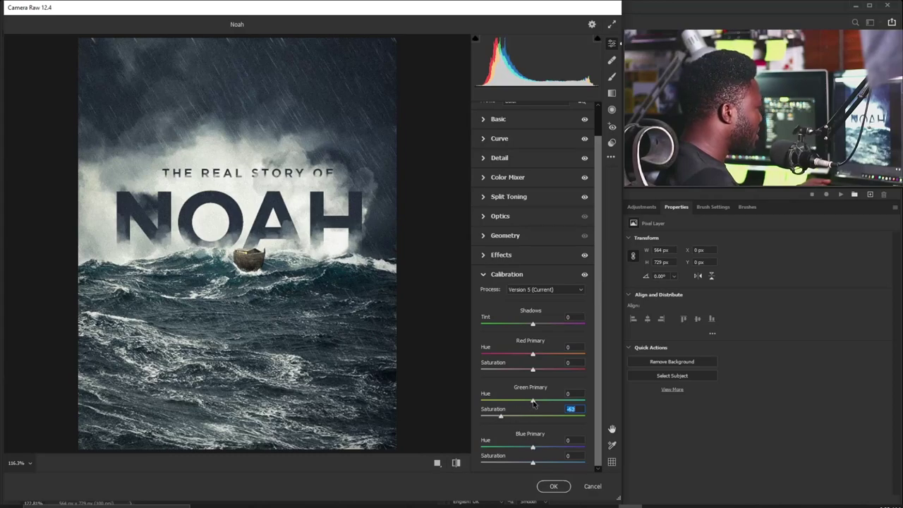
{"action": "left_click_drag", "start_coordinate": [533, 402], "coordinate": [514, 402]}
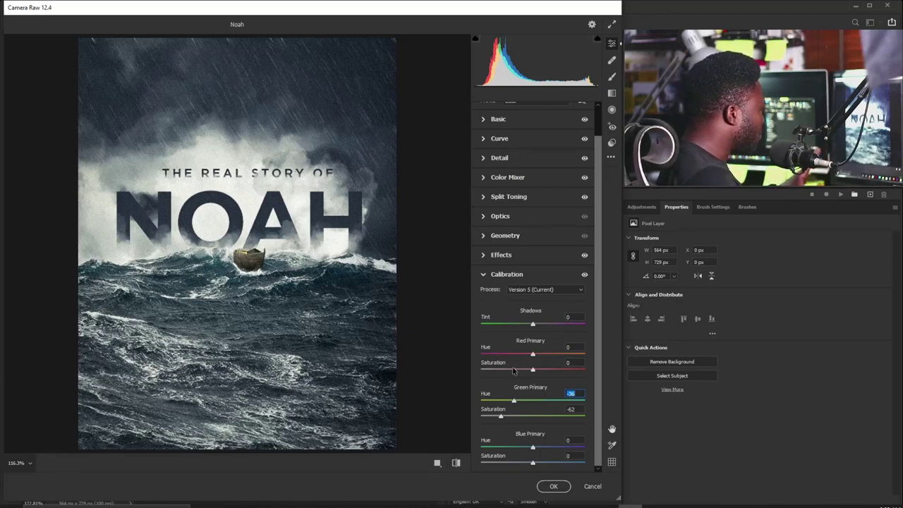
{"action": "mouse_move", "coordinate": [532, 372]}
{"action": "left_mouse_down"}
{"action": "mouse_move", "coordinate": [517, 372]}
{"action": "mouse_move", "coordinate": [524, 372]}
{"action": "left_mouse_up"}
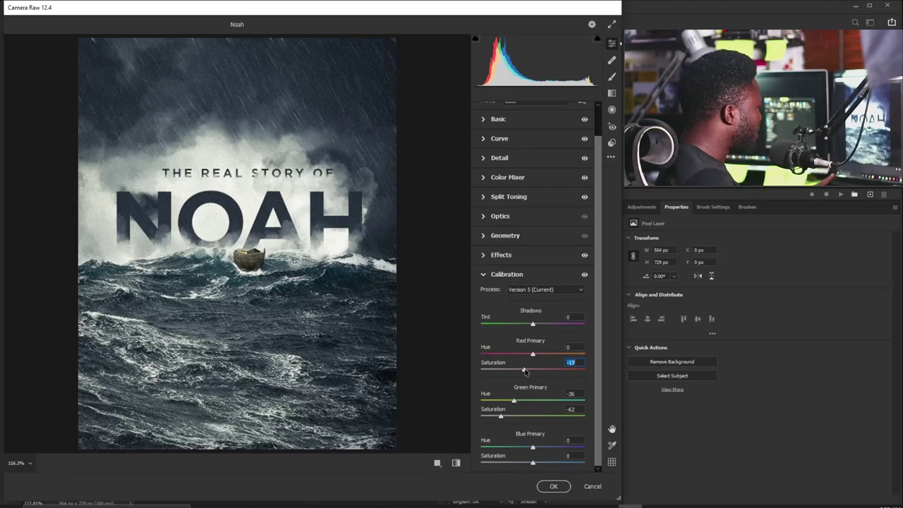
{"action": "left_click", "coordinate": [554, 486]}
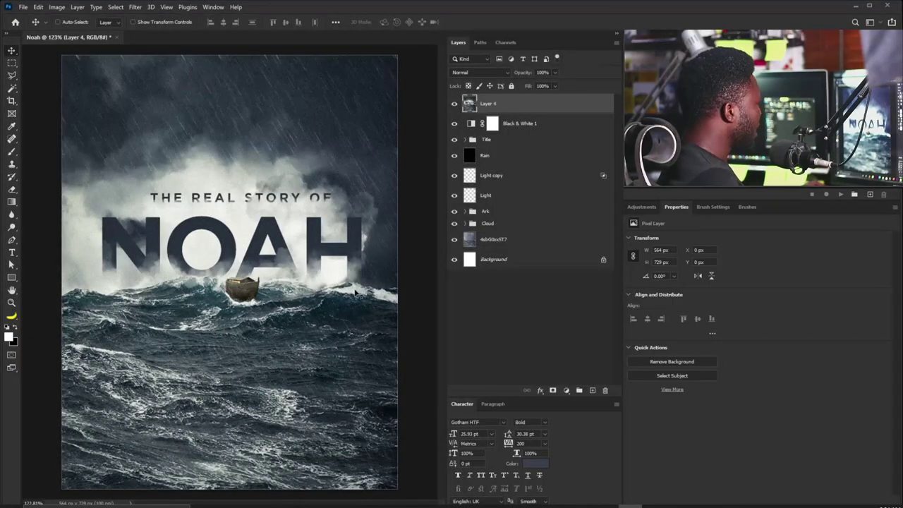